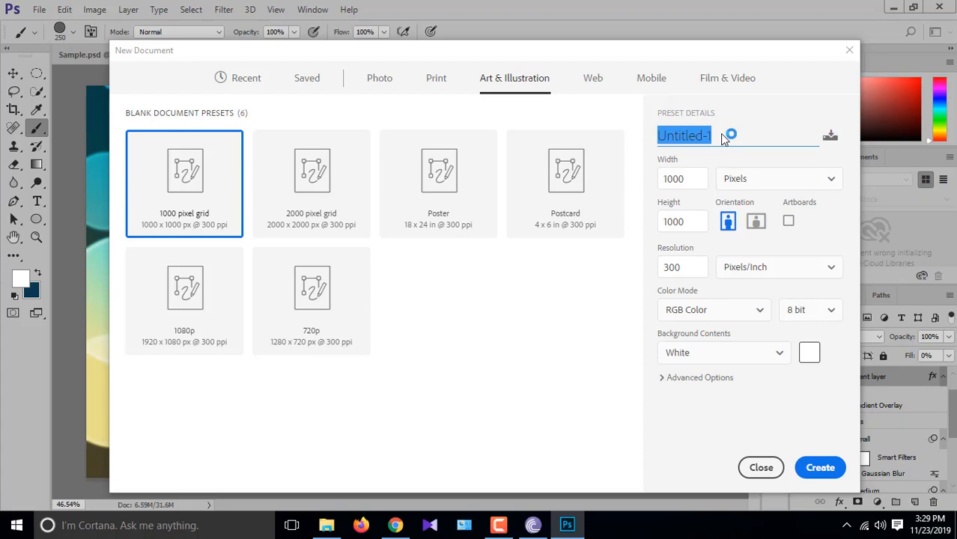
- Name the new document Bubble Effect
text(Bu)
key(BackSpace)
key(BackSpace)
text(B)
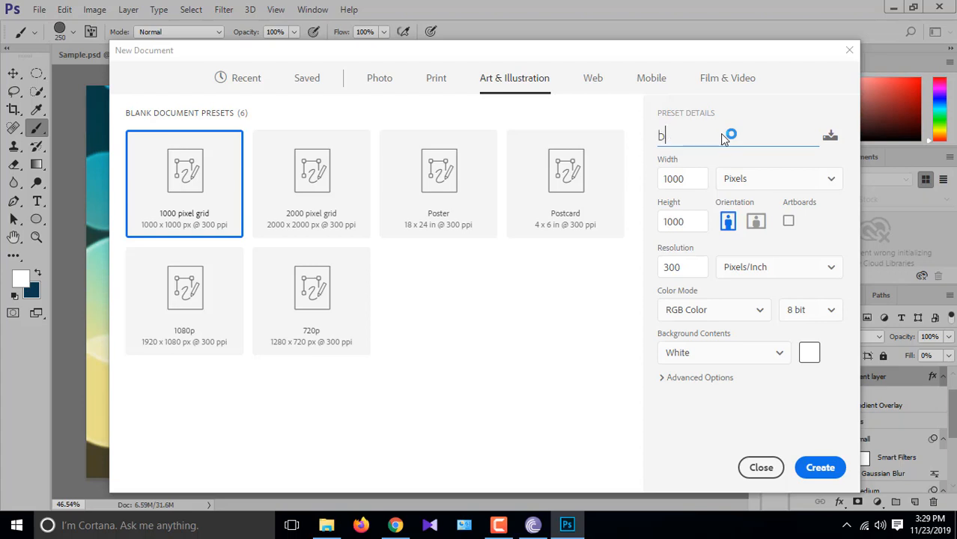
text(ubble Effect)
- Set the new document's width to 1280 and height to 720 pixels, and create it
key(Tab)
text(120)
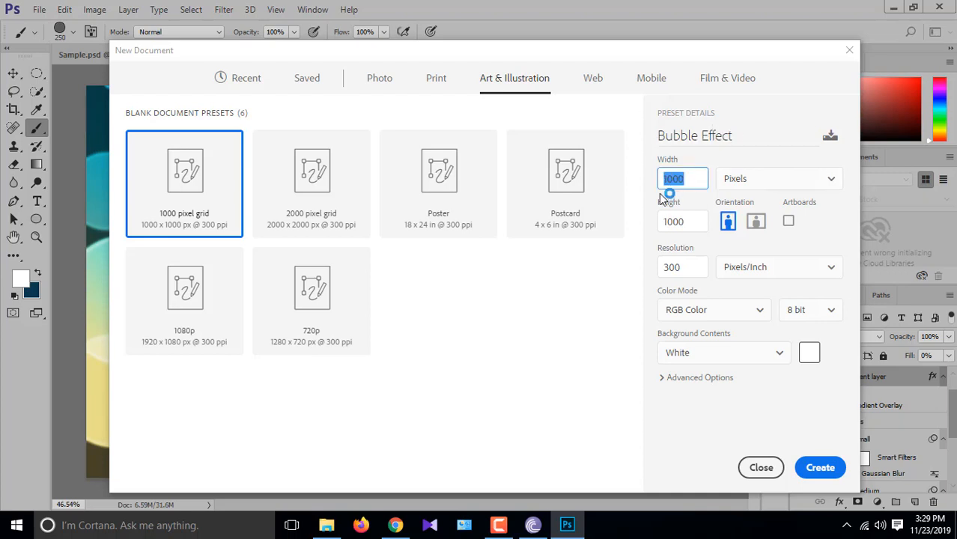
text(80)
click(666, 220)
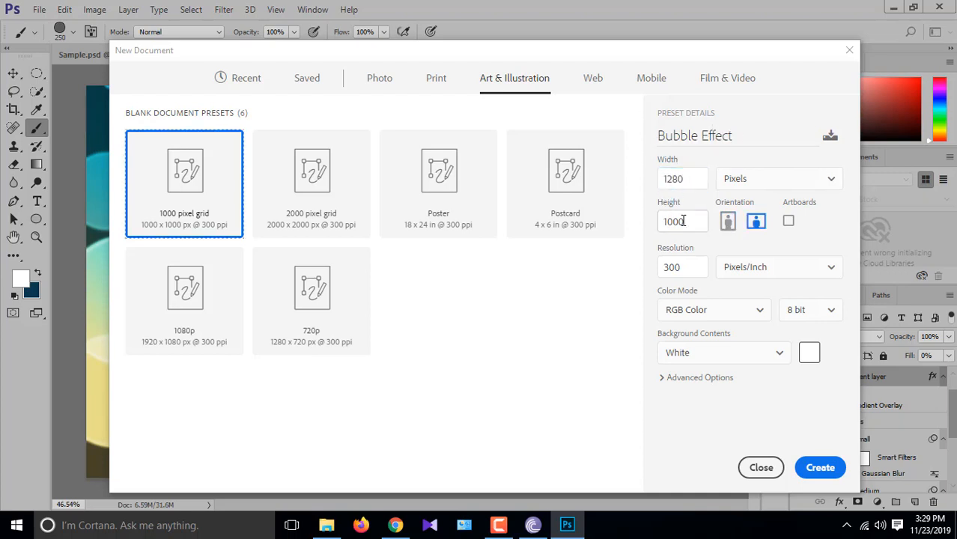
double_click(657, 223)
text(720)
click(822, 465)
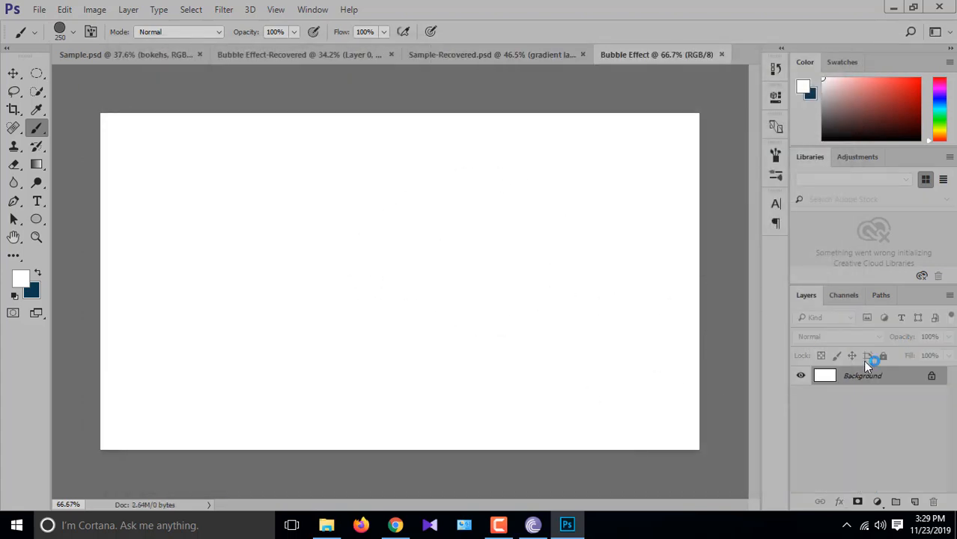
- Unlock the background layer and fill it with the dark gray foreground color #313030
click(931, 380)
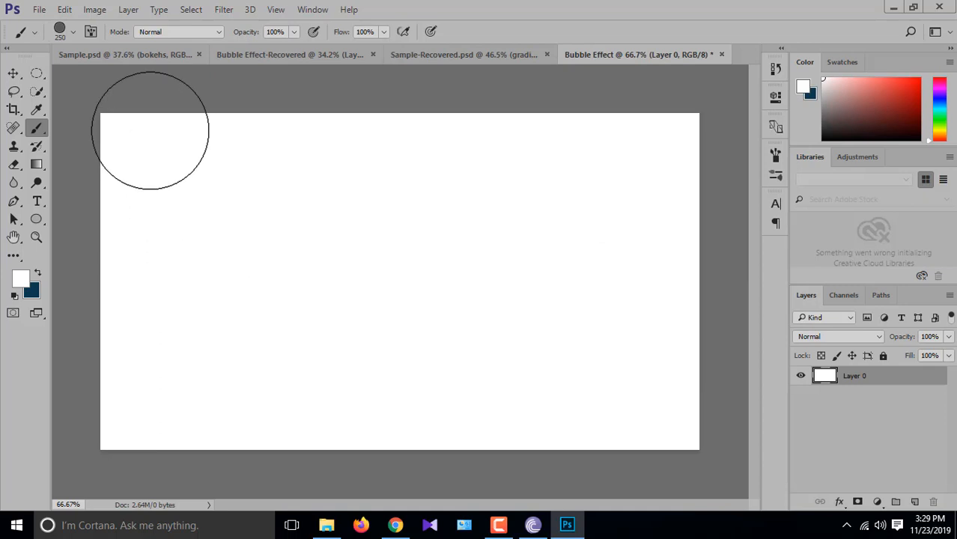
click(22, 270)
click(300, 265)
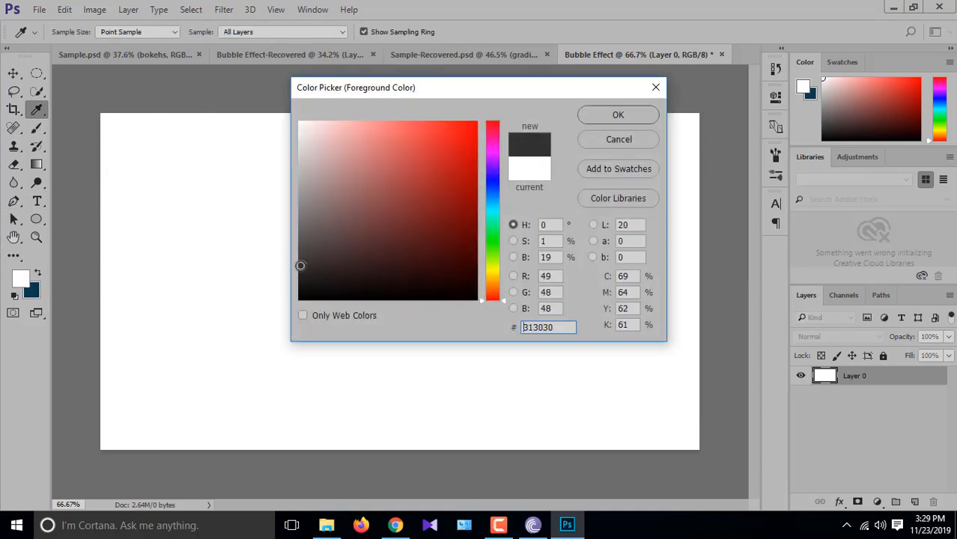
click(589, 120)
key(alt+Delete)
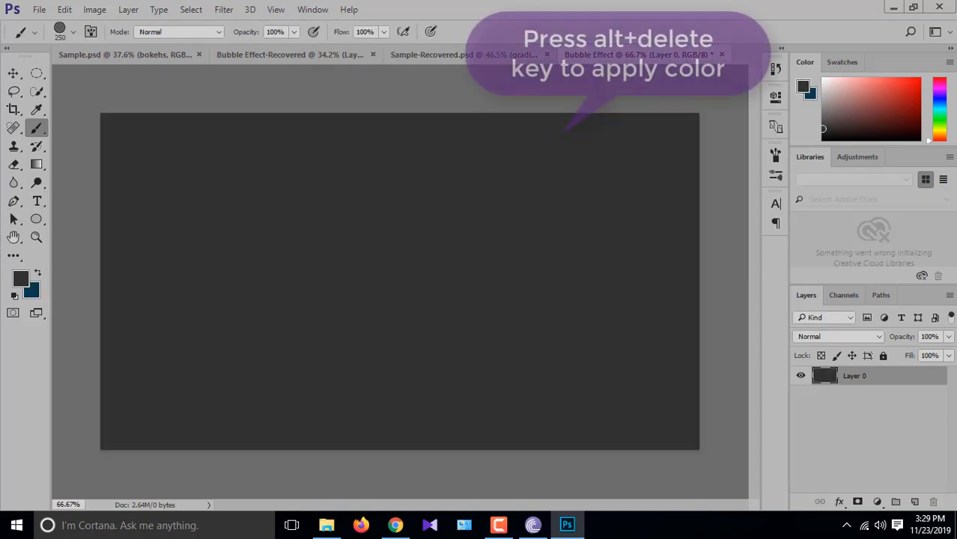
click(13, 72)
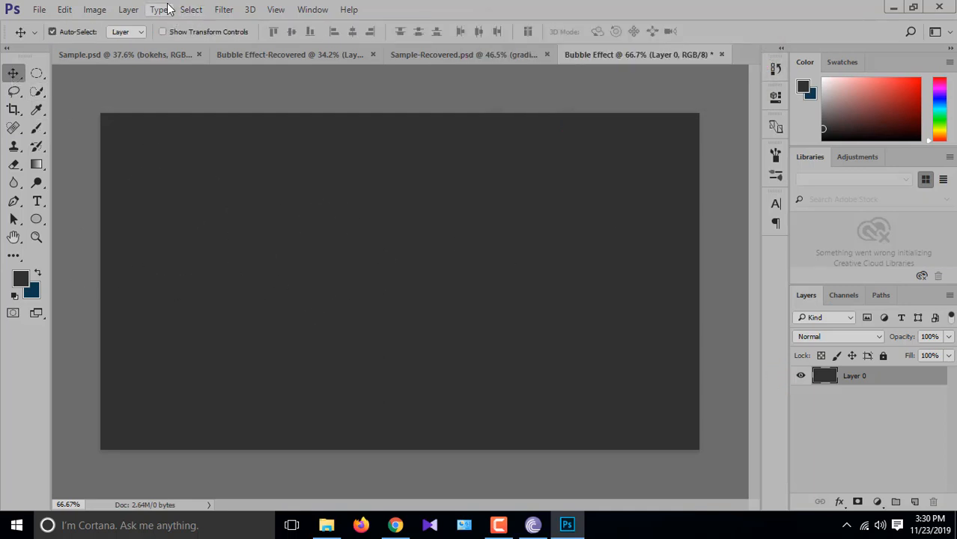
click(128, 10)
mouse_move(188, 102)
click(363, 189)
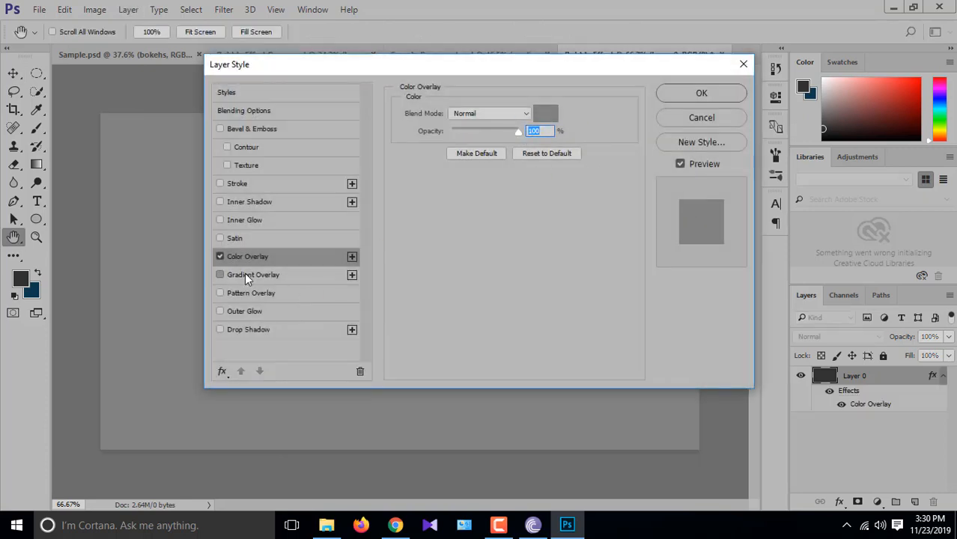
click(247, 274)
click(528, 145)
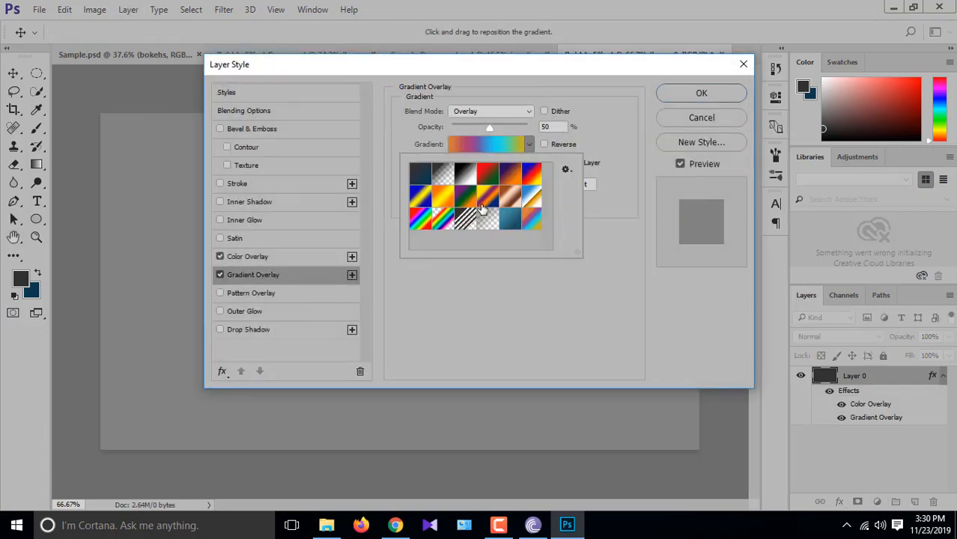
drag(577, 253, 628, 261)
click(697, 120)
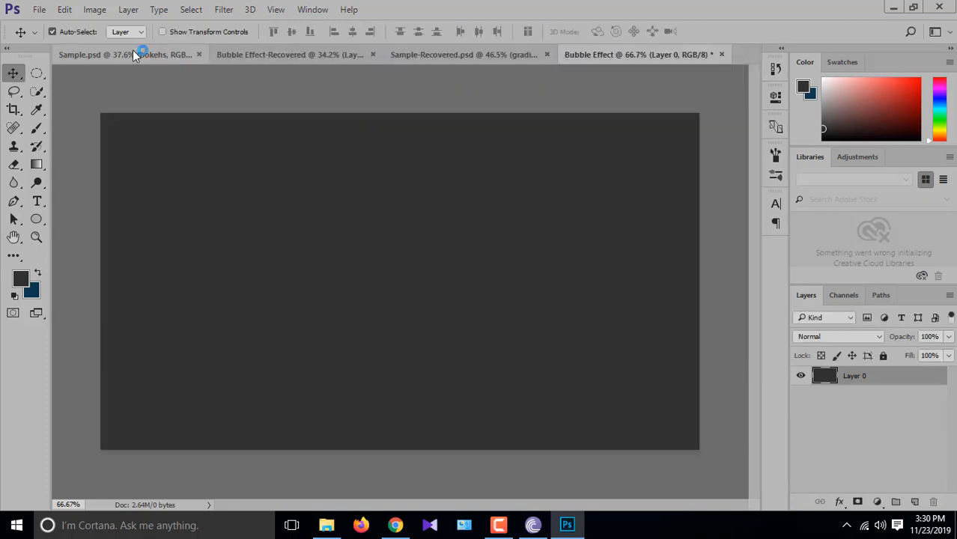
- In the Bubble Effect-Recovered document, save the durk gray gradient from Layer 0's Gradient Overlay as a new preset, leaving the layer style unchanged
click(286, 55)
scroll(852, 443, up, 1)
scroll(851, 442, down, 4)
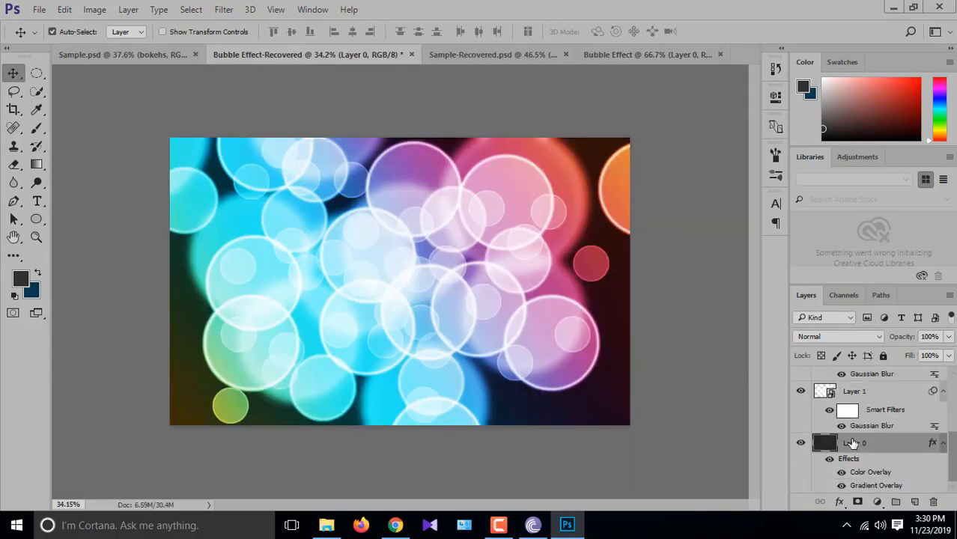
double_click(882, 486)
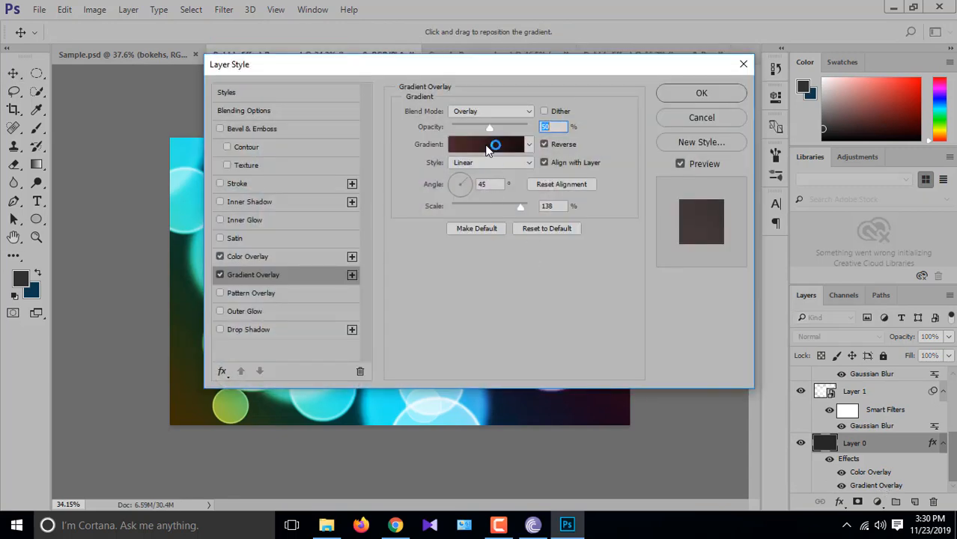
click(491, 145)
click(759, 210)
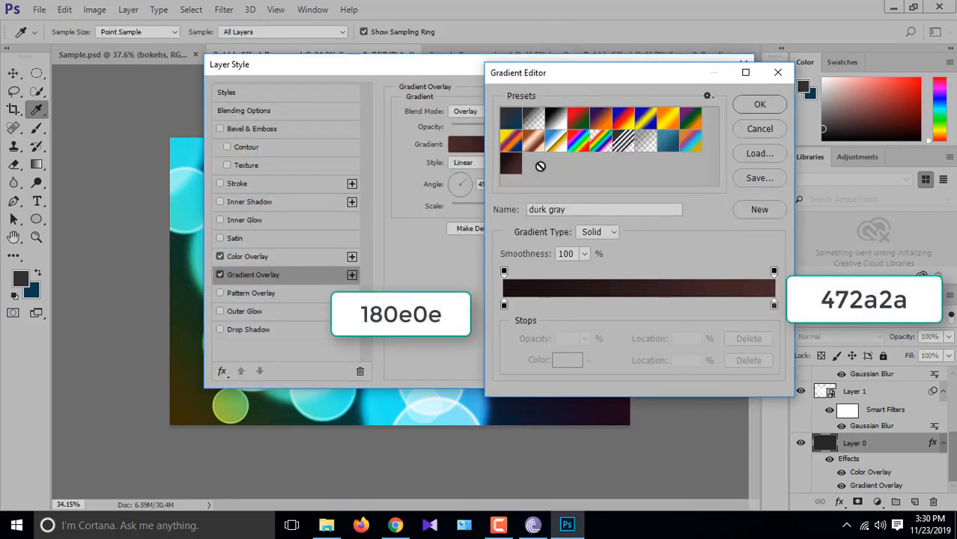
click(759, 129)
click(732, 117)
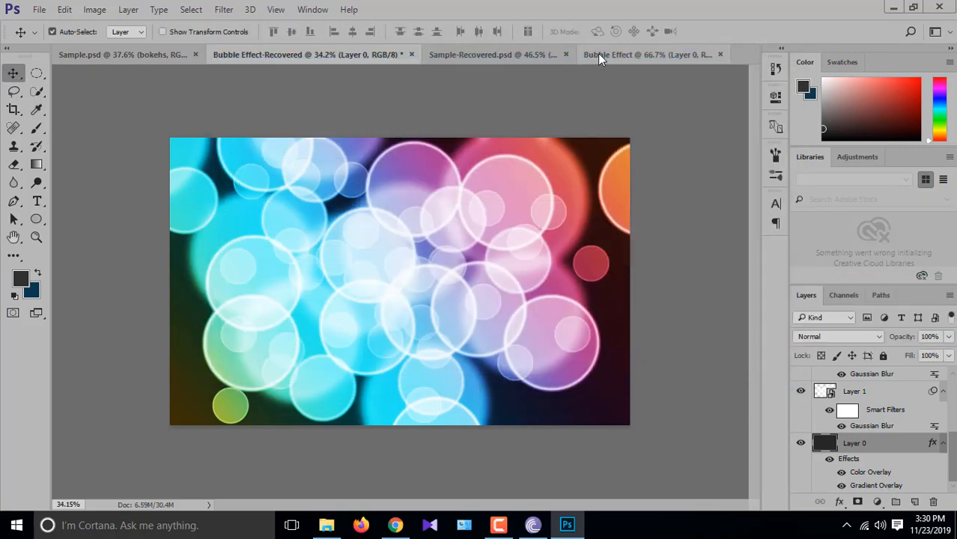
- In the Bubble Effect document, apply a Gradient Overlay with the durk gray preset to Layer 0 and collapse its effects list
click(599, 54)
click(128, 9)
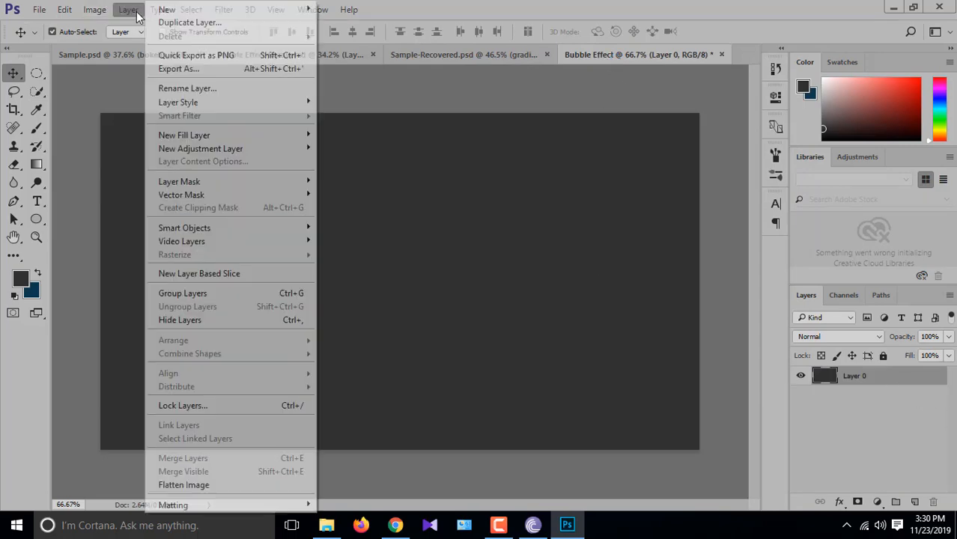
mouse_move(210, 102)
click(378, 202)
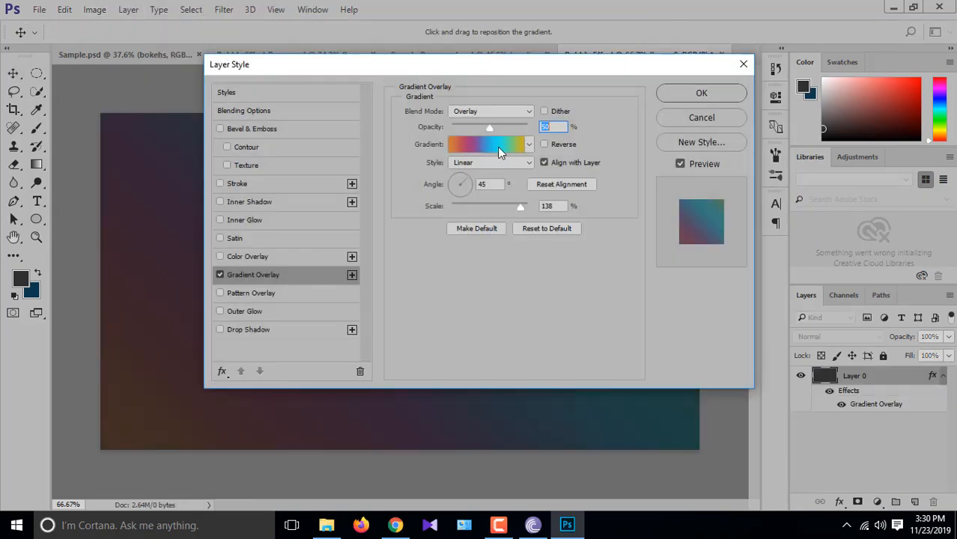
click(497, 147)
click(510, 162)
click(759, 104)
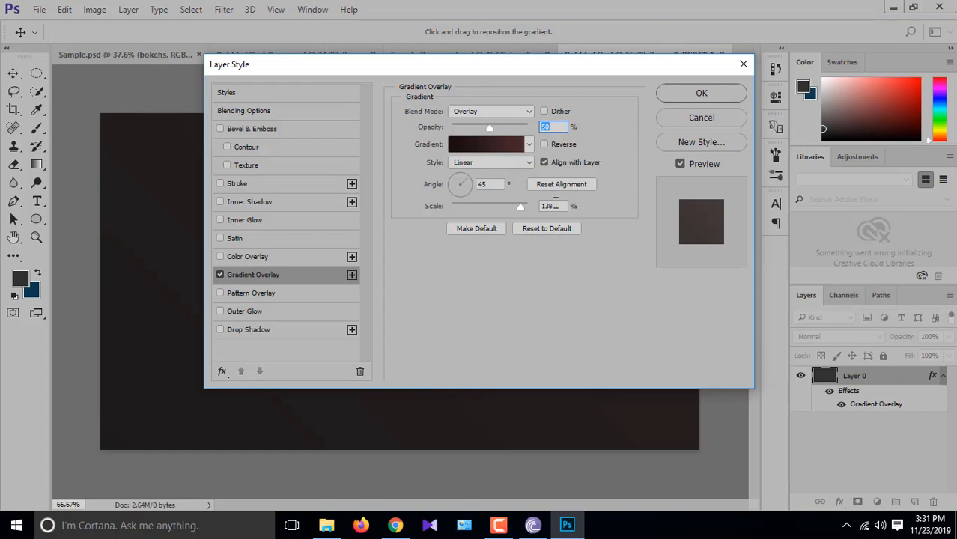
click(698, 96)
click(943, 376)
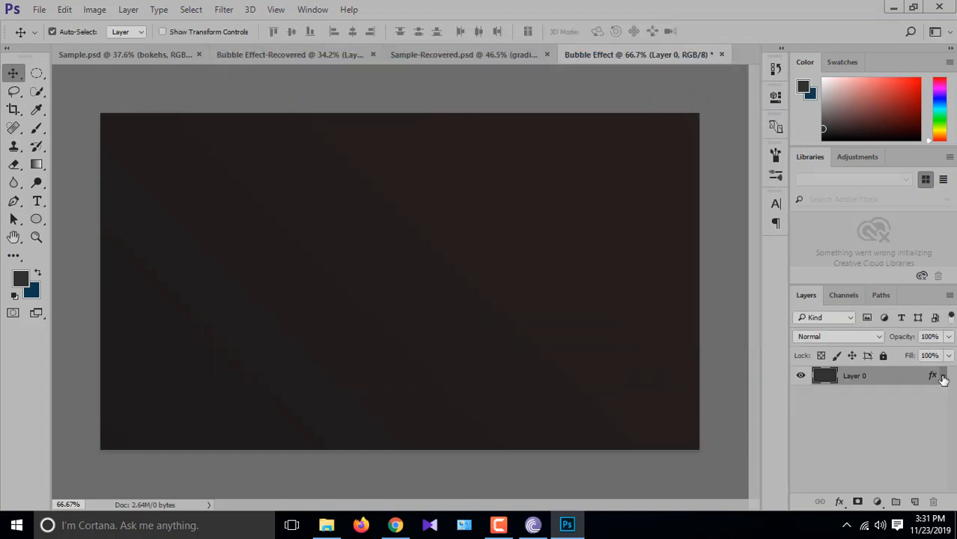
- Hide Layer 0 and draw a dark gray circle about 394 px in diameter near the upper middle of the canvas
click(914, 502)
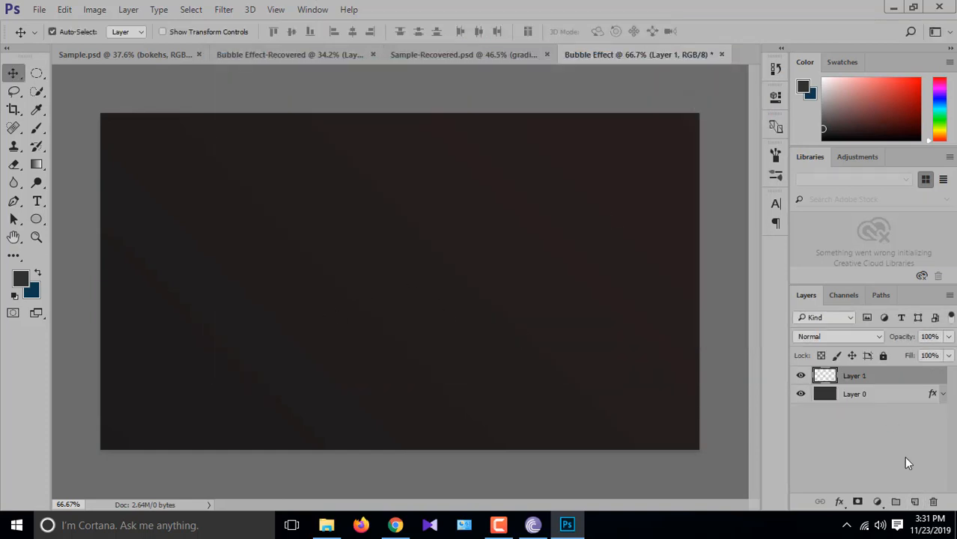
drag(919, 388, 933, 502)
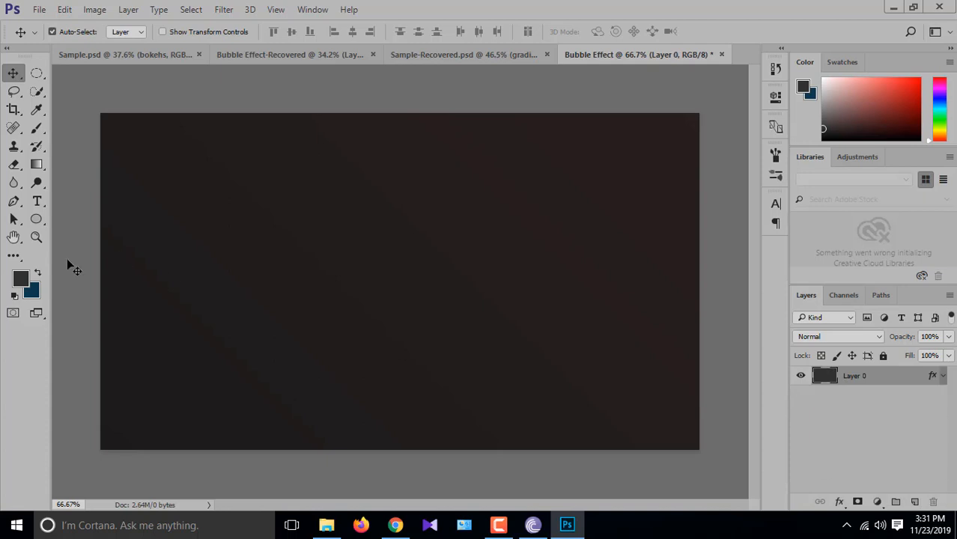
click(43, 166)
drag(36, 218, 91, 247)
click(800, 376)
drag(391, 252, 486, 343)
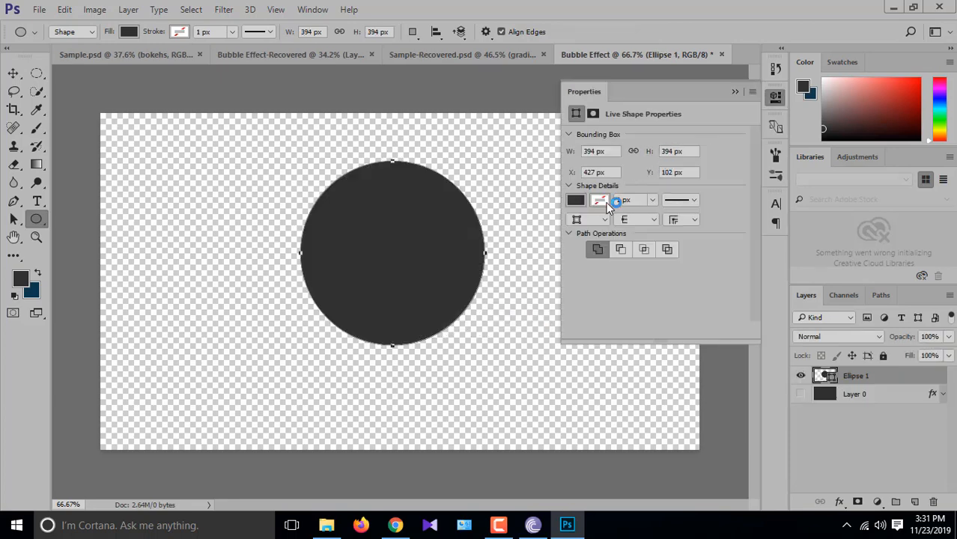
click(732, 92)
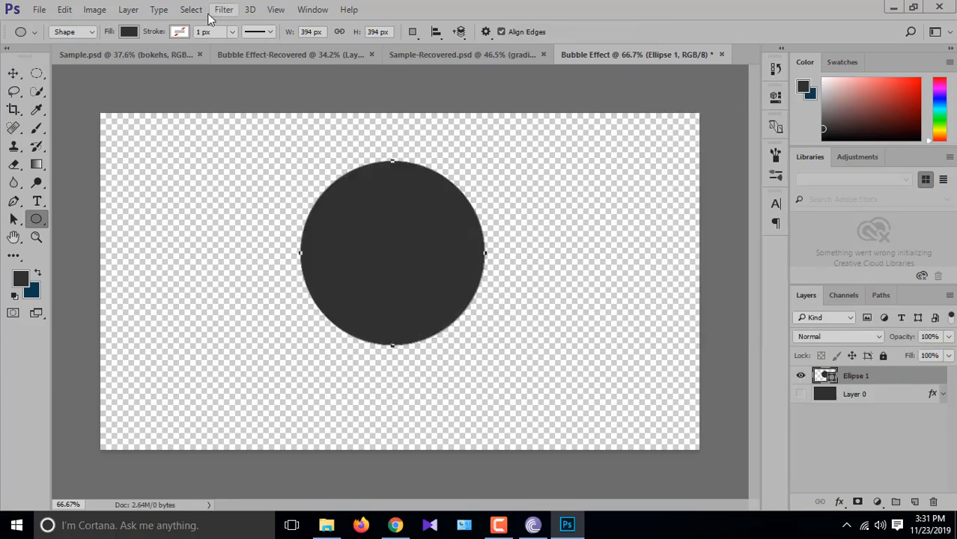
- Add a Stroke layer style to the circle and set its fill opacity to 50%
click(135, 11)
mouse_move(214, 104)
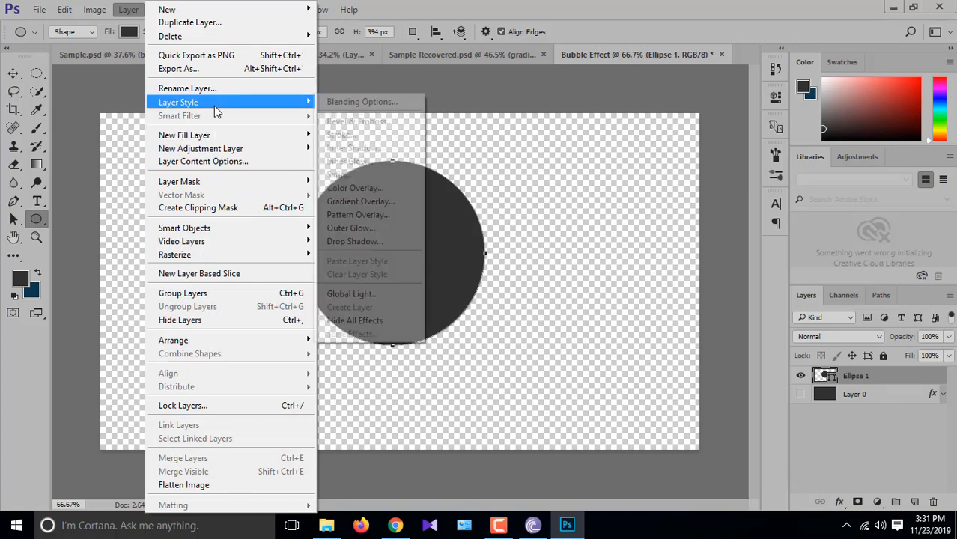
click(389, 135)
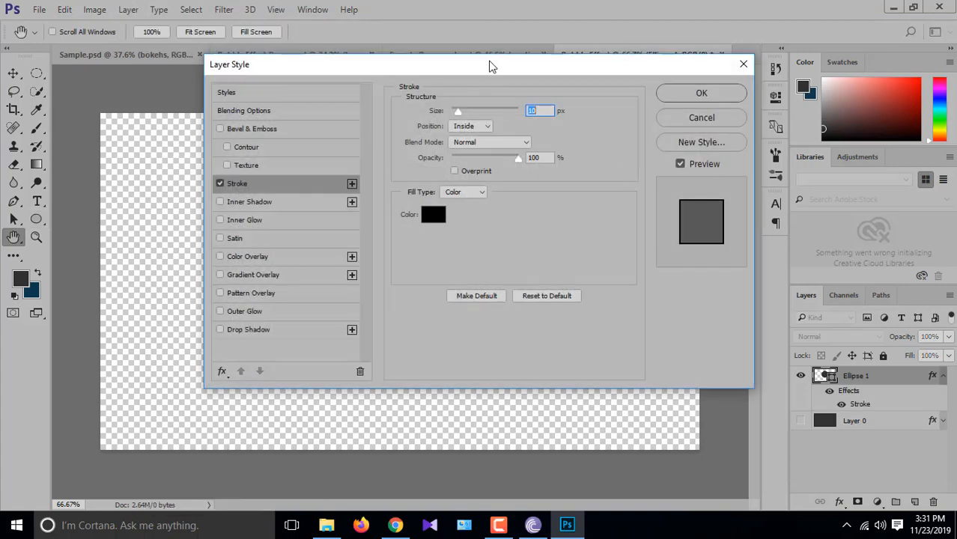
drag(491, 66, 697, 95)
click(408, 144)
double_click(763, 155)
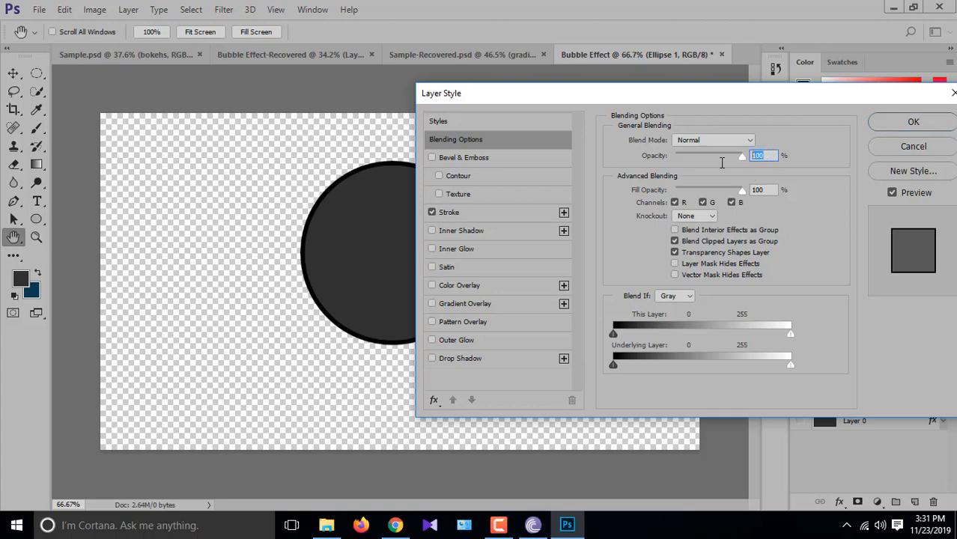
double_click(763, 191)
text(50)
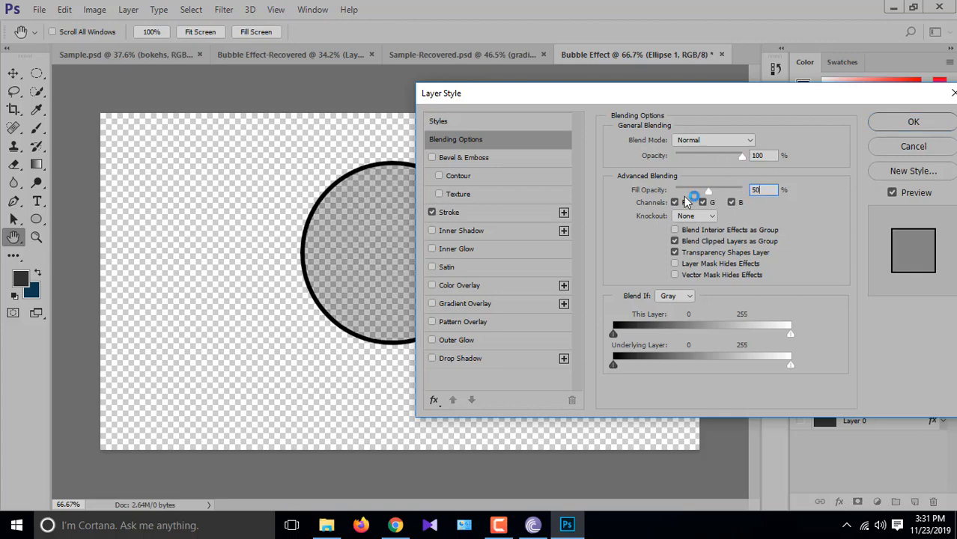
- Set the circle's stroke size to 10 px and apply the layer style
click(462, 215)
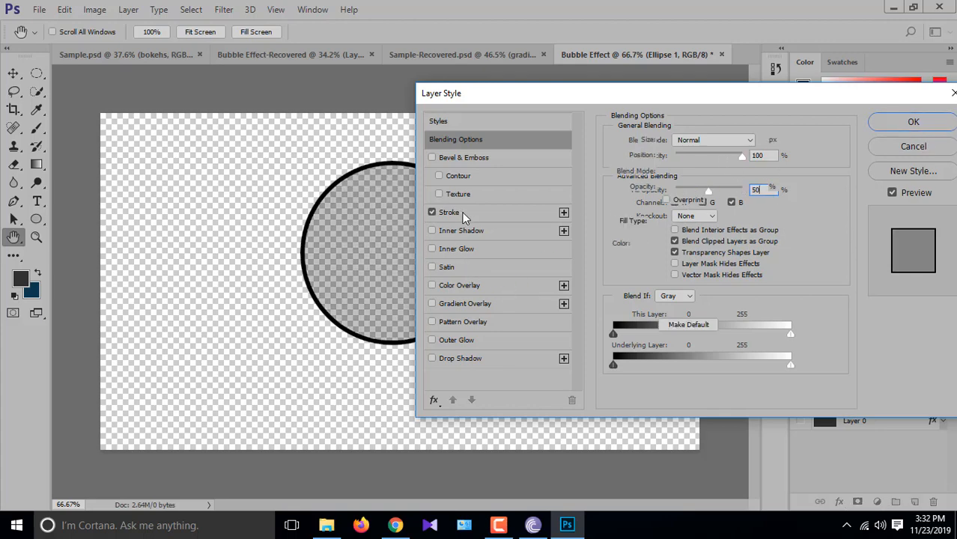
double_click(752, 140)
text(15)
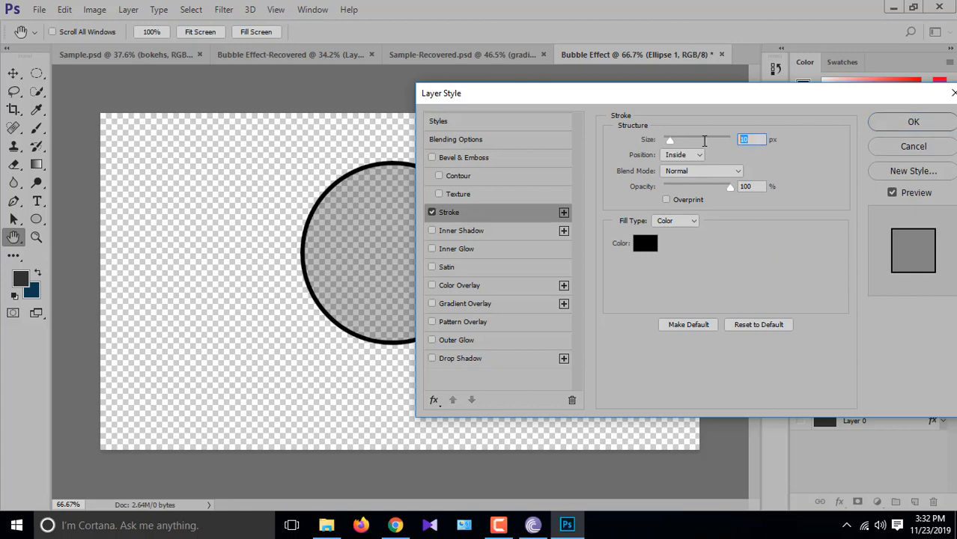
key(BackSpace)
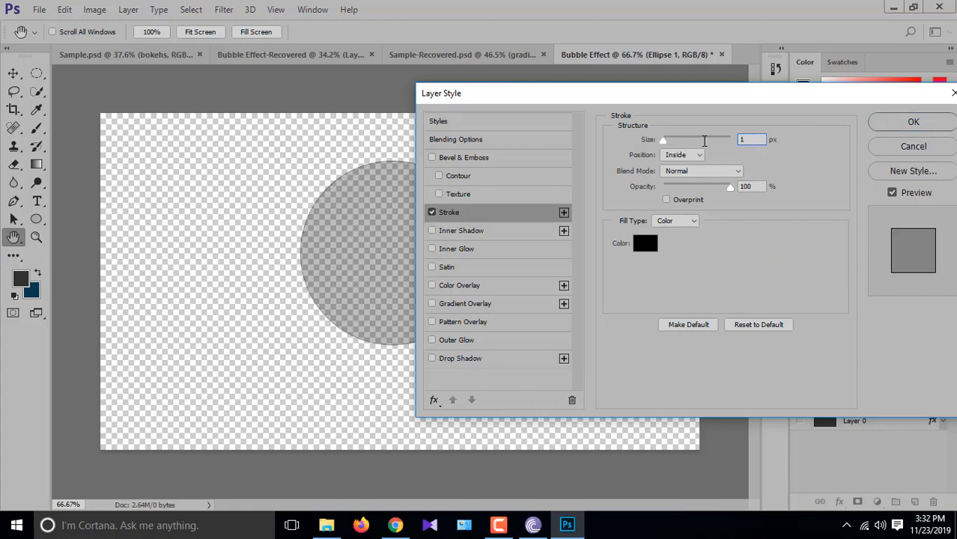
text(0)
click(914, 121)
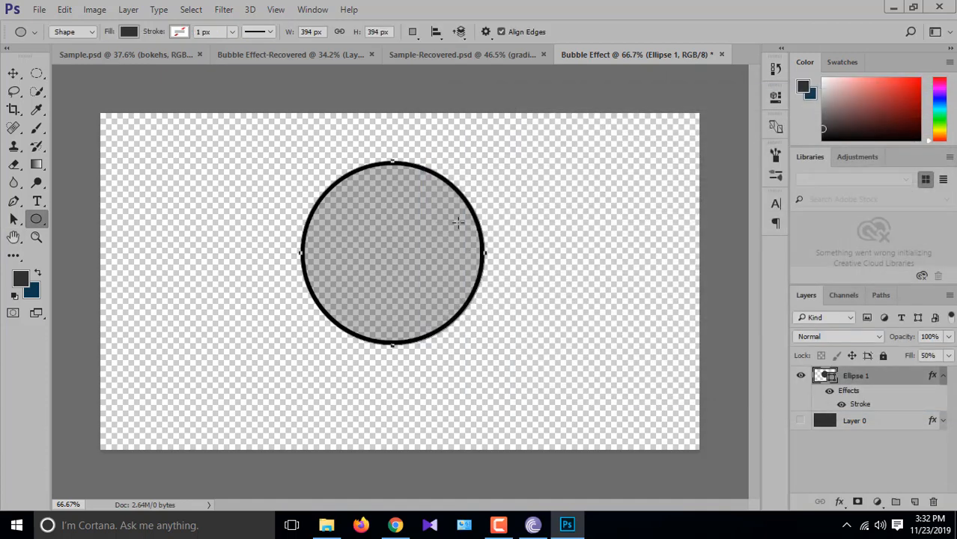
- Collapse the circle layer's effects list and define the circle as a brush preset named Brush
click(14, 73)
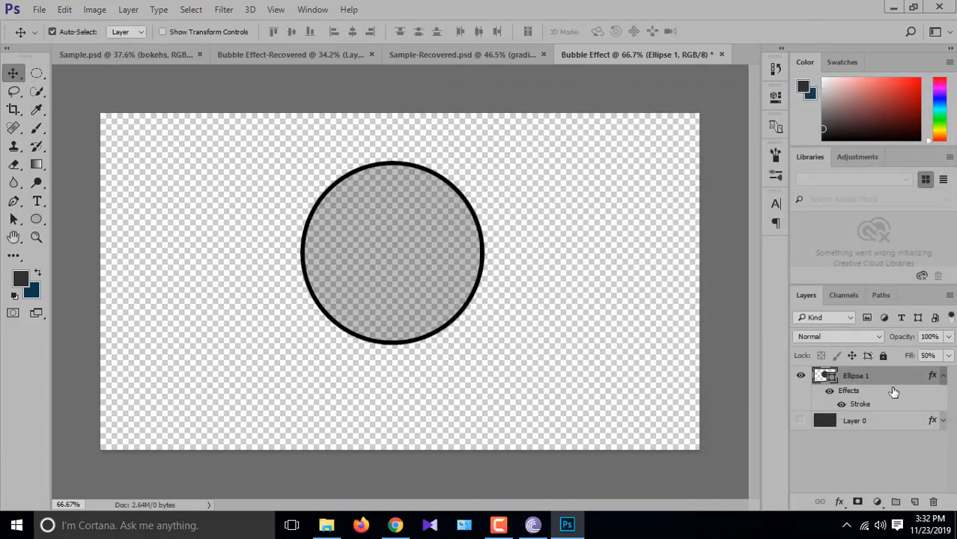
click(943, 376)
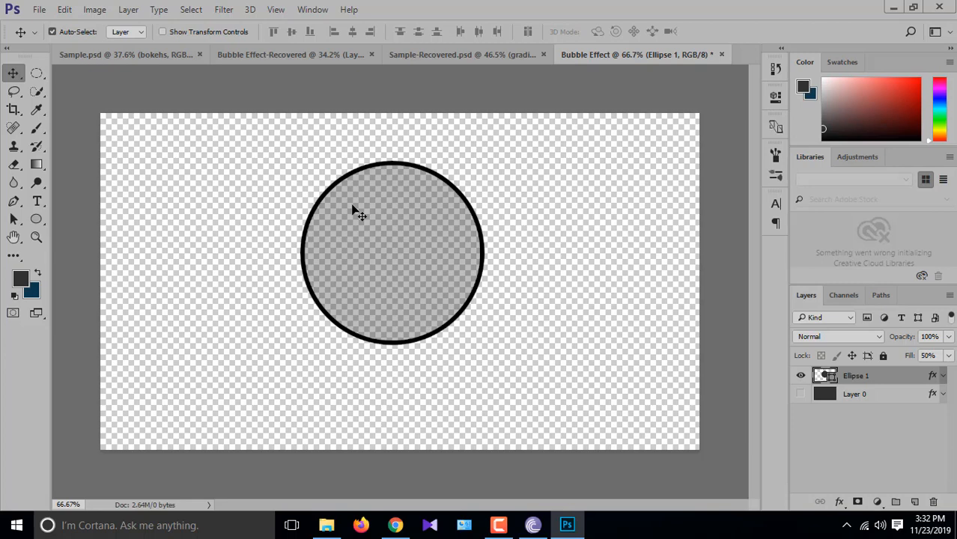
click(64, 10)
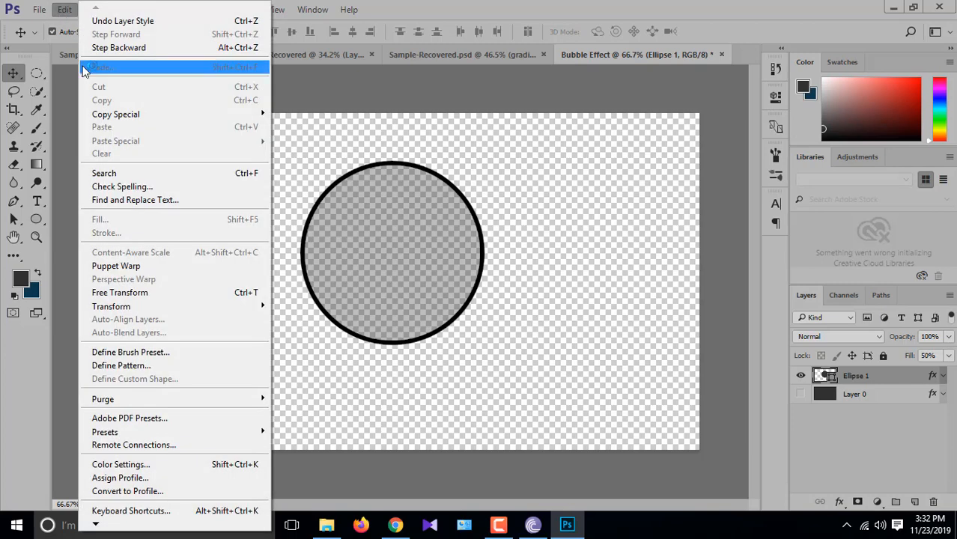
click(170, 353)
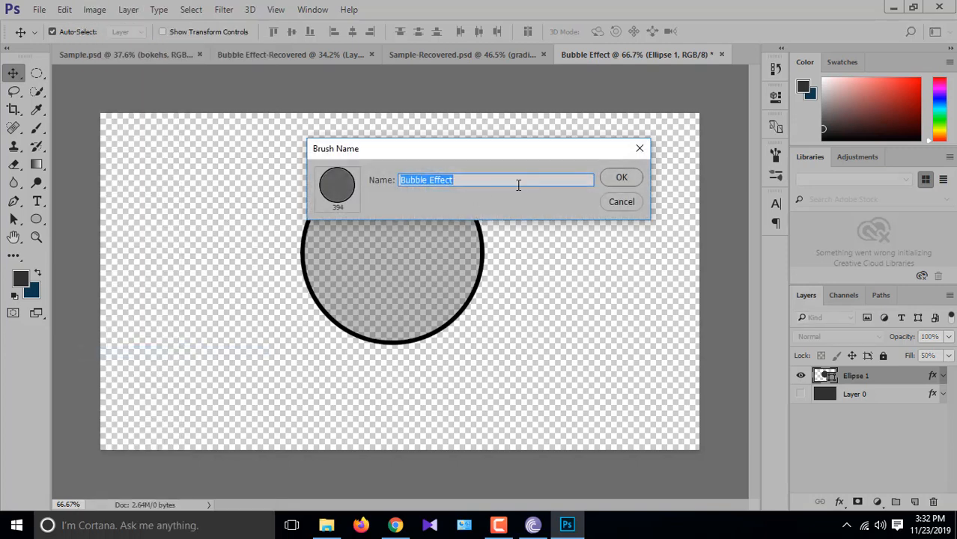
text(Brush)
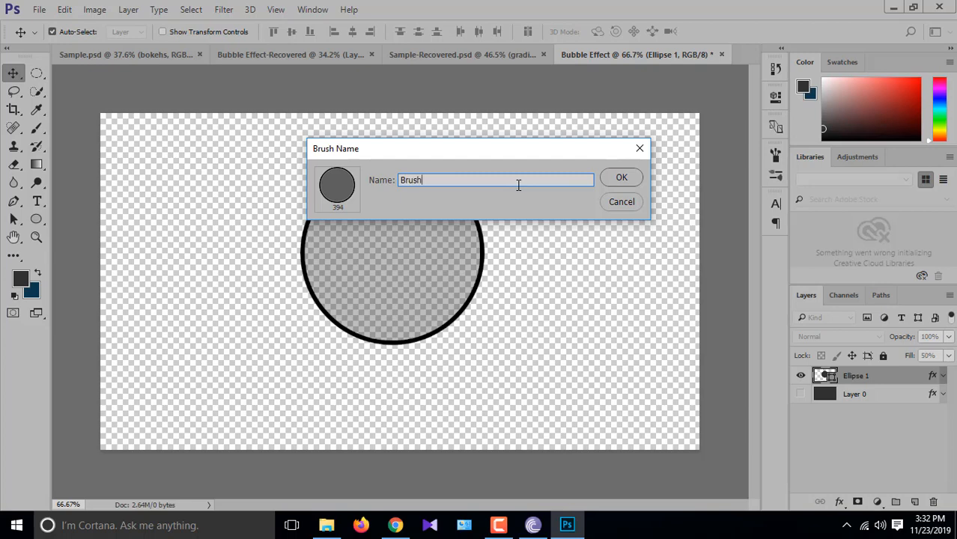
click(619, 182)
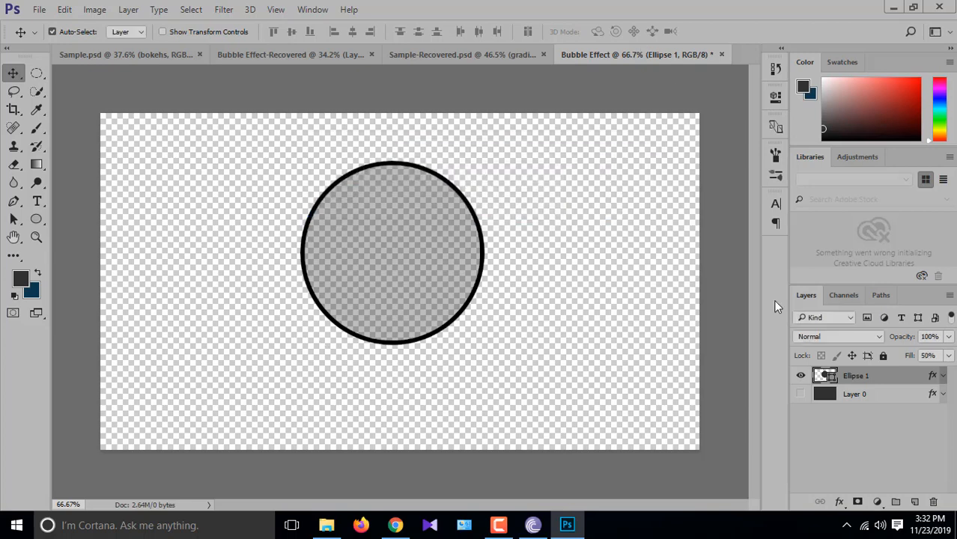
- Hide Ellipse 1, keep Layer 0 hidden, and add a new empty layer directly above Layer 0
click(800, 393)
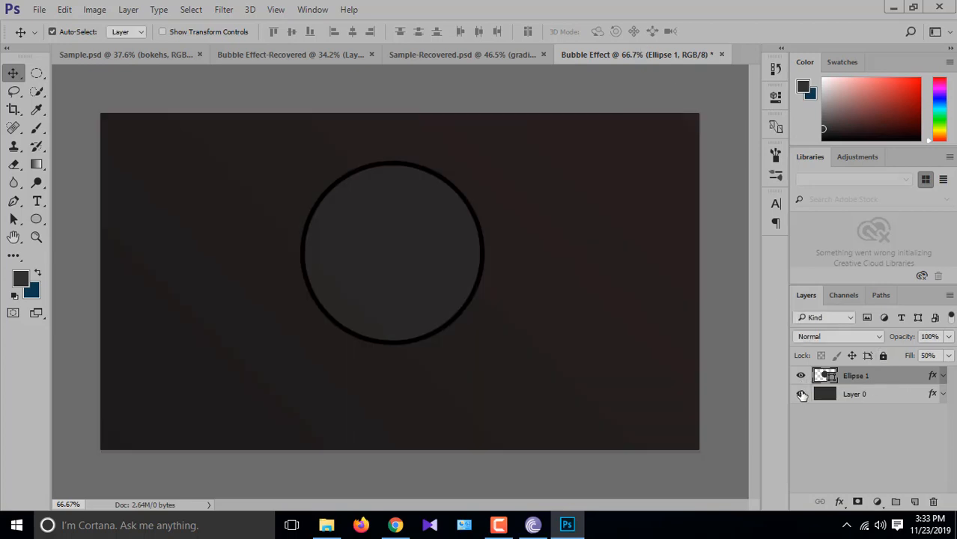
click(801, 394)
click(801, 378)
click(902, 395)
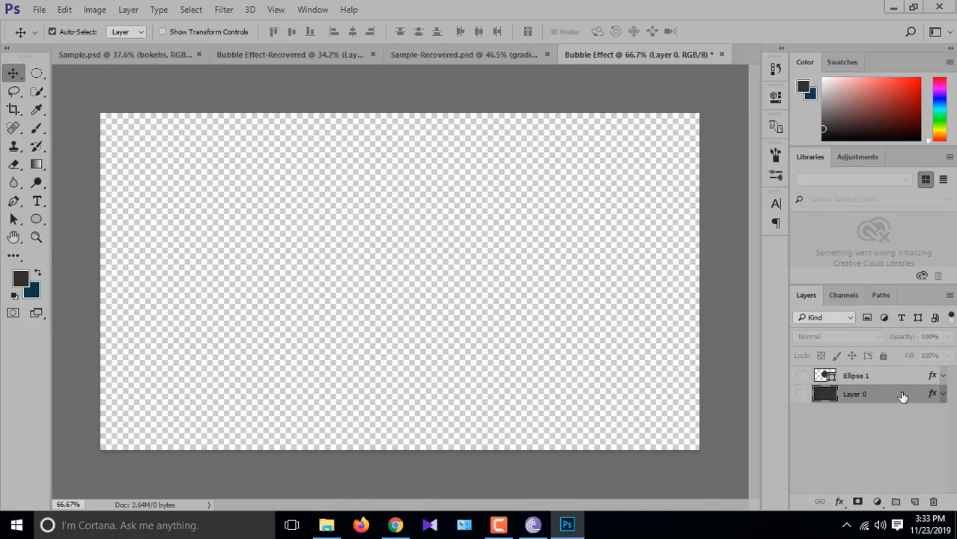
click(915, 501)
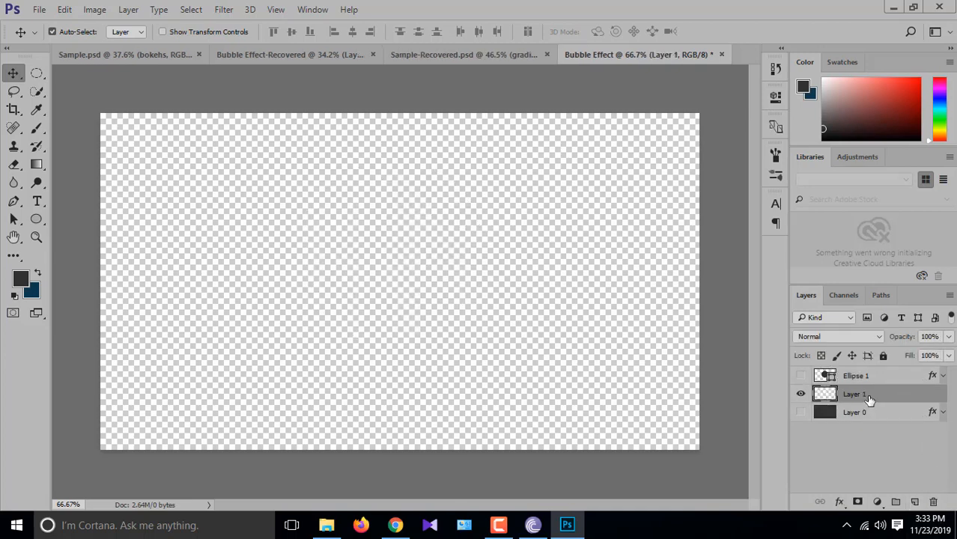
- Choose the new 394 px circle brush and set the foreground color to white (ffffff)
click(42, 127)
click(75, 32)
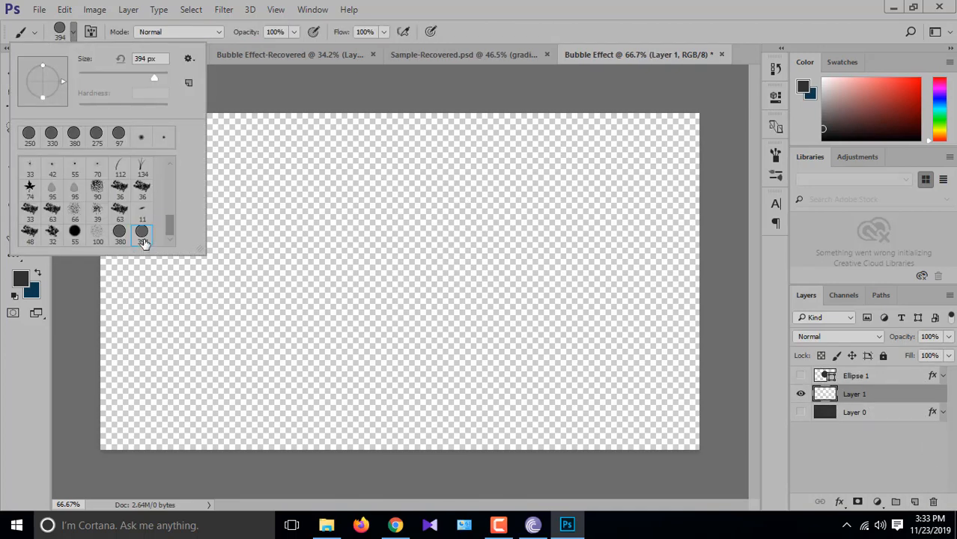
click(73, 32)
click(24, 281)
text(ffffff)
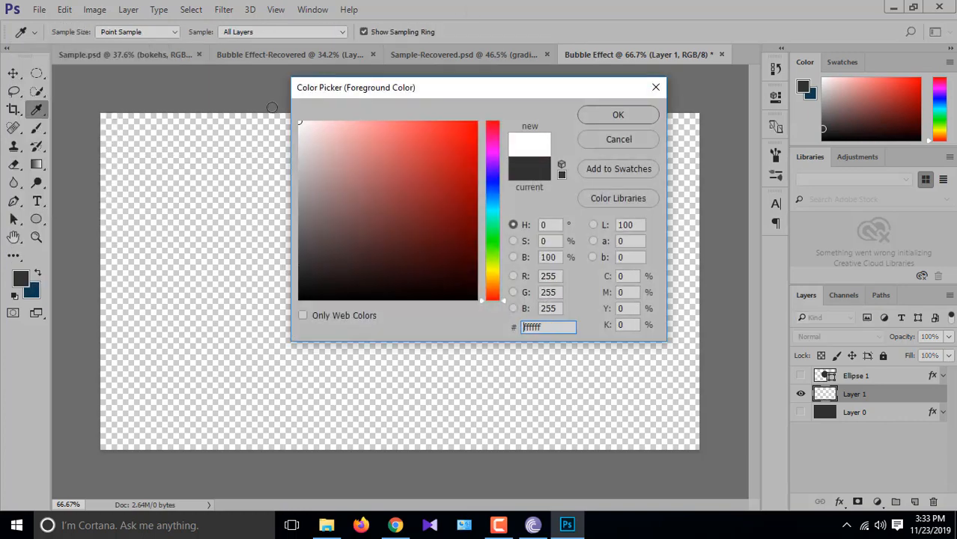
click(590, 117)
- Stamp the brush once on Layer 1 as a test, delete that layer and show Ellipse 1 again
click(344, 295)
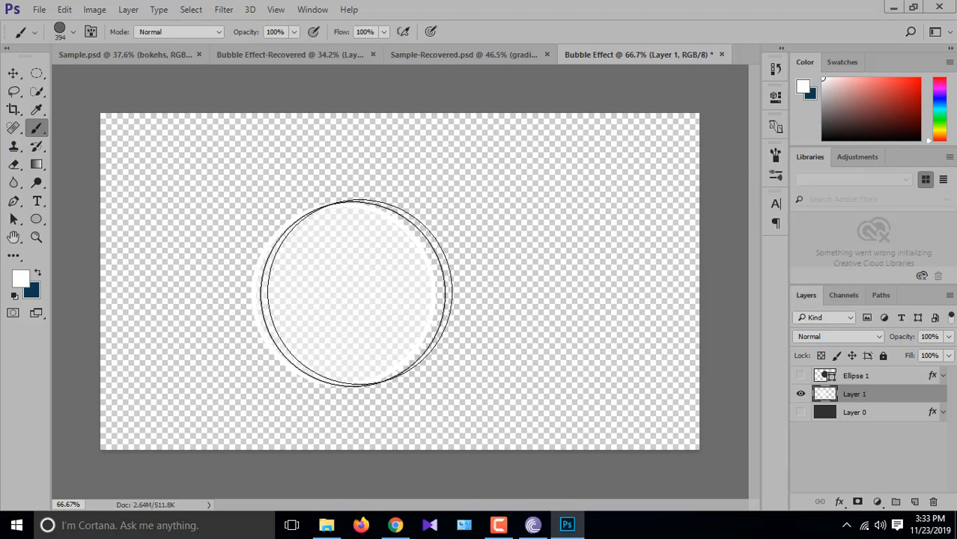
click(932, 502)
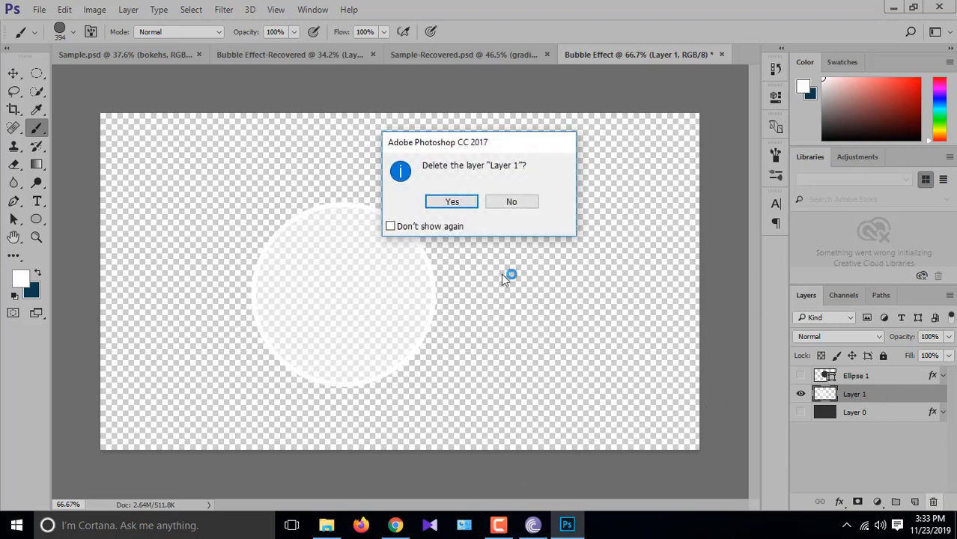
click(450, 199)
click(856, 375)
click(800, 375)
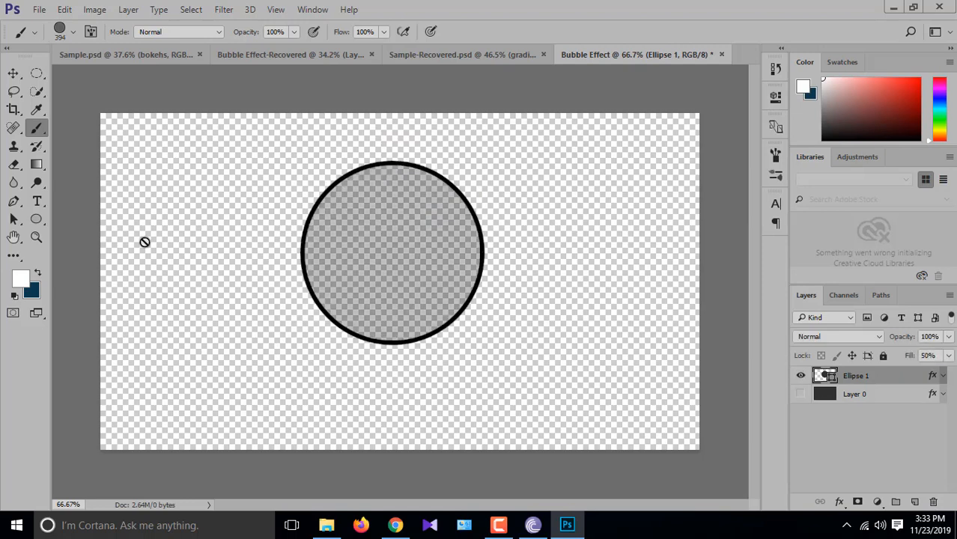
- Enable Shape Dynamics for the brush with 100% size jitter, 50% minimum diameter and size control set to Pen Pressure
click(312, 15)
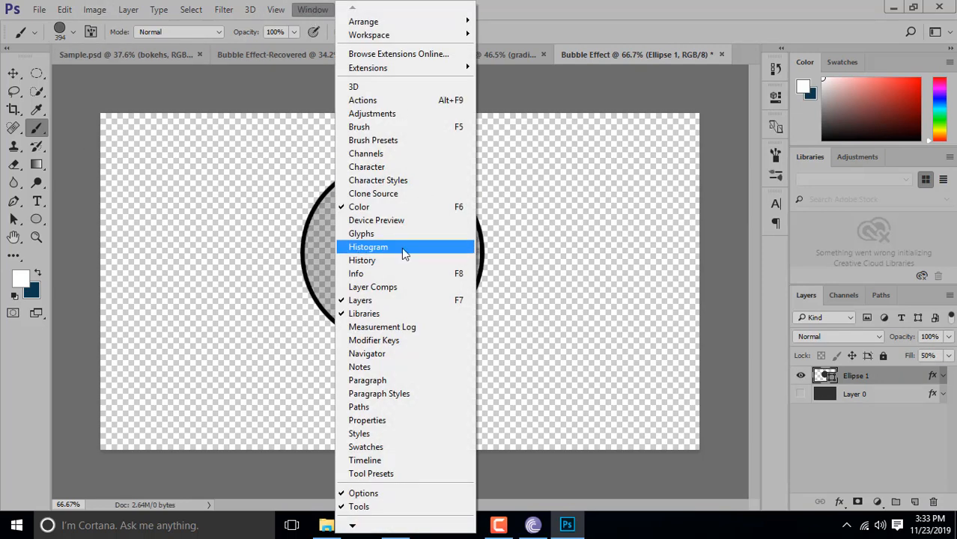
click(382, 141)
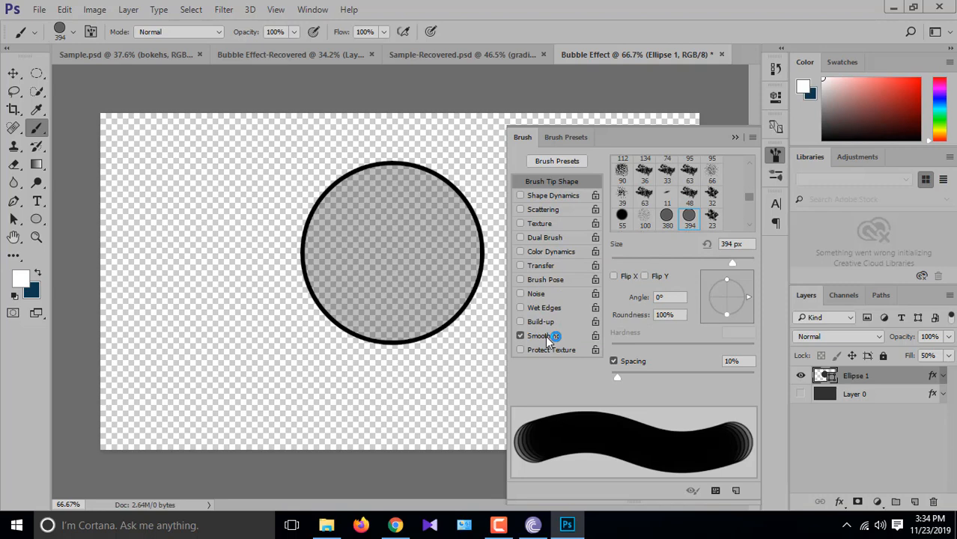
click(555, 196)
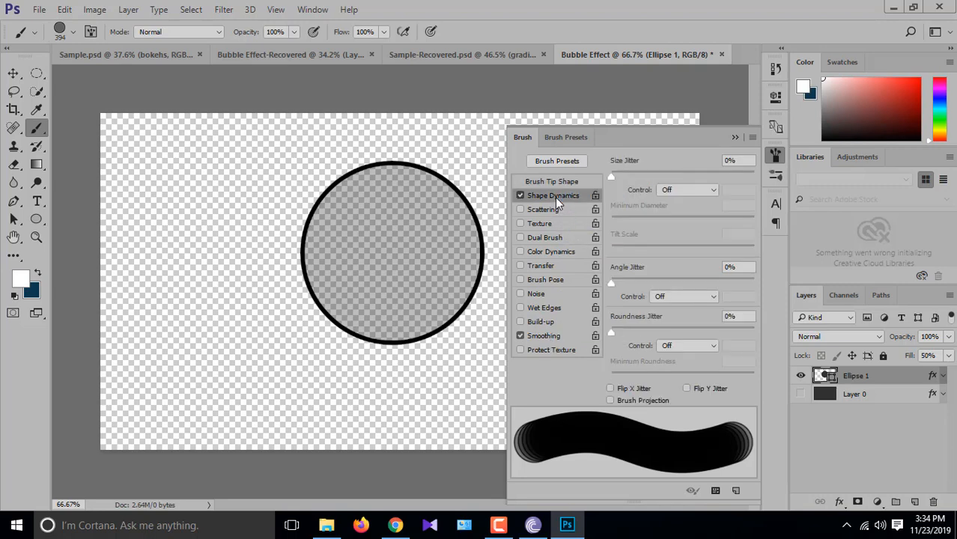
click(741, 161)
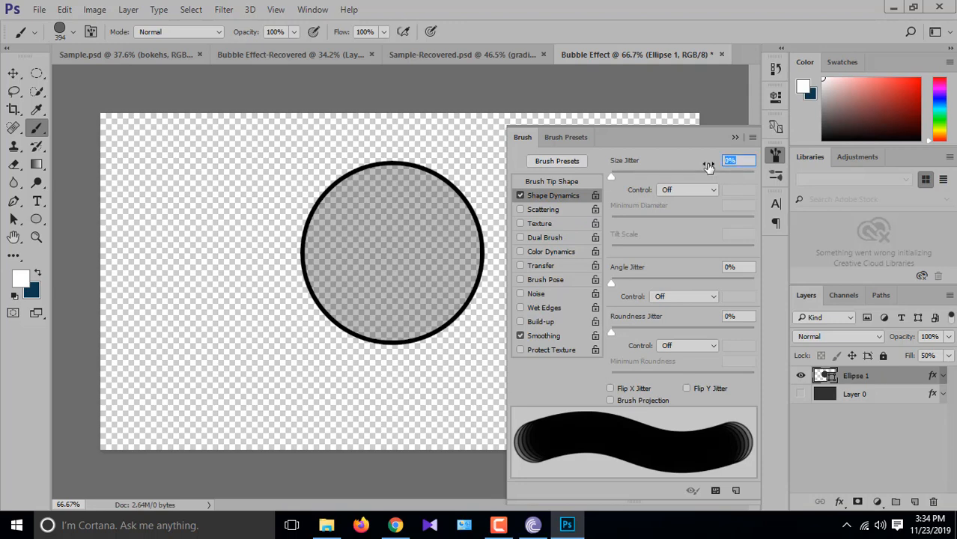
text(100)
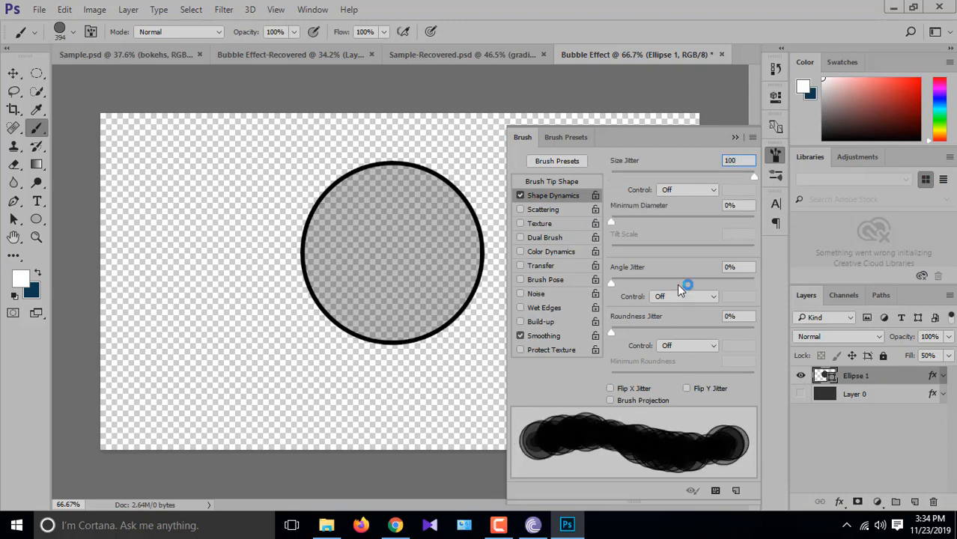
click(741, 205)
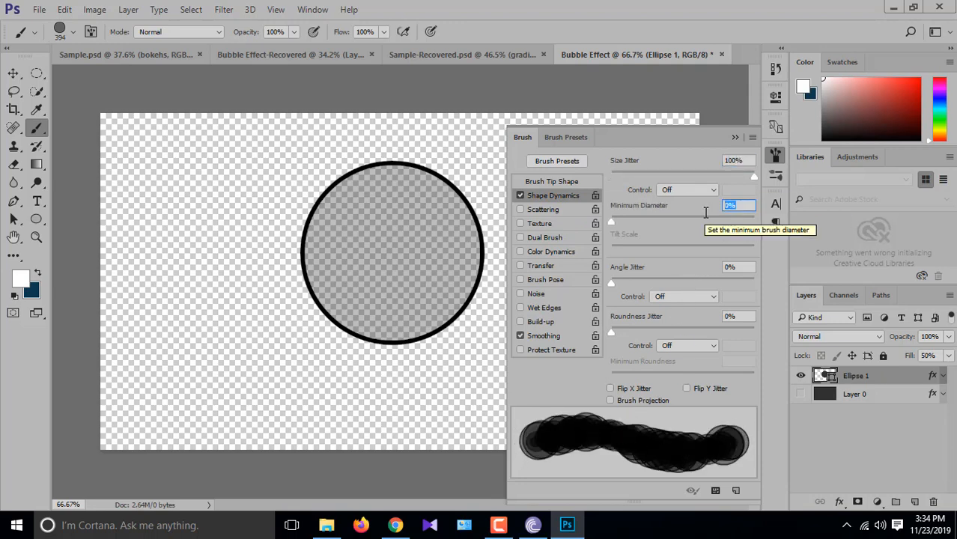
text(50)
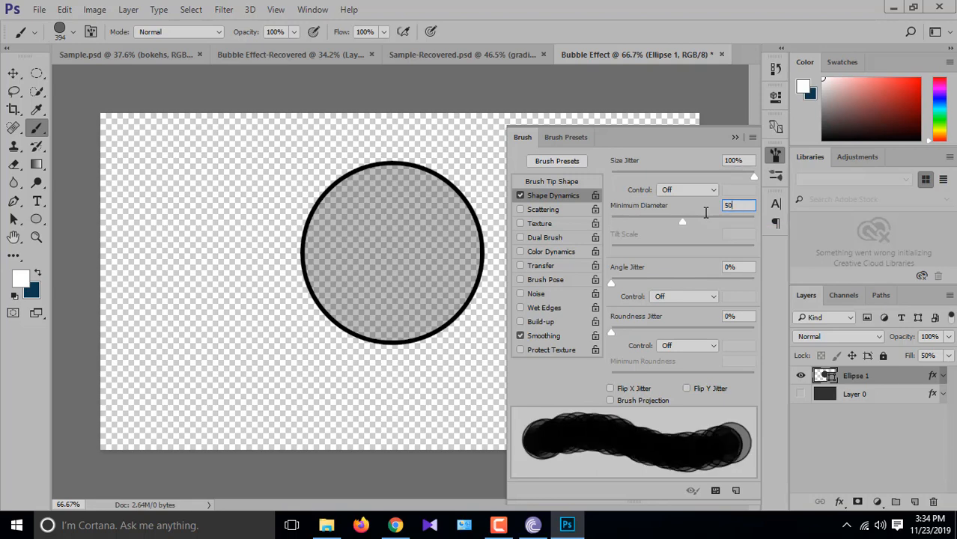
click(710, 191)
click(682, 203)
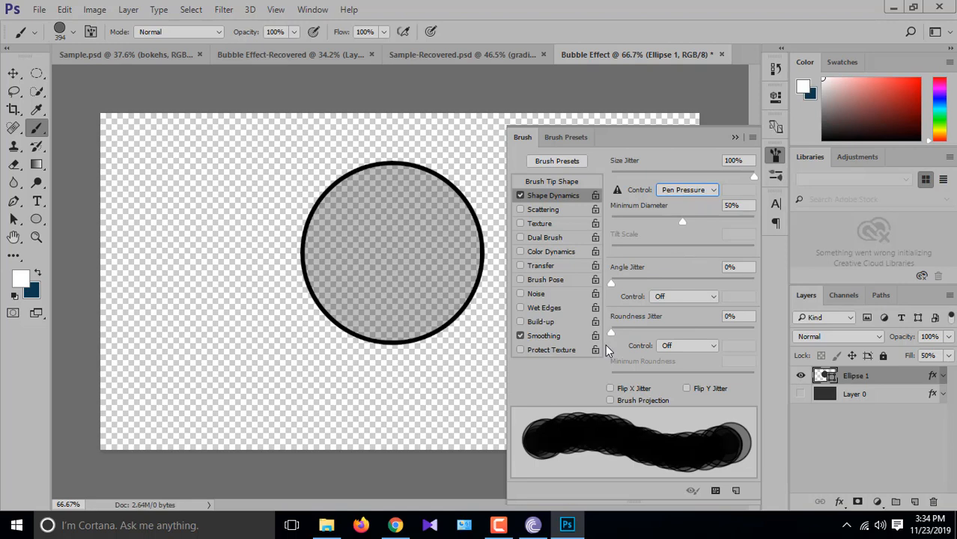
- Enable Scattering for the brush with 1000% scatter on both axes and a count of 1
click(544, 210)
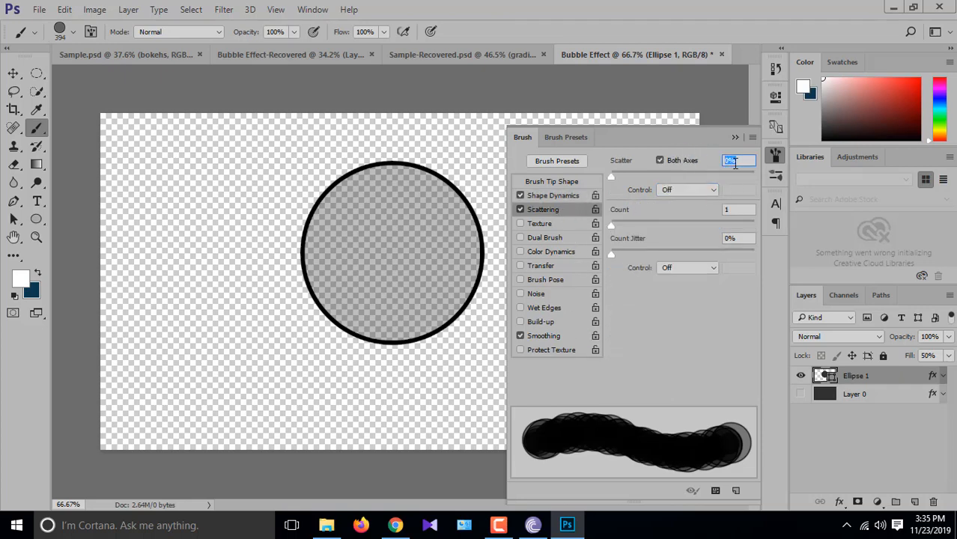
text(1000)
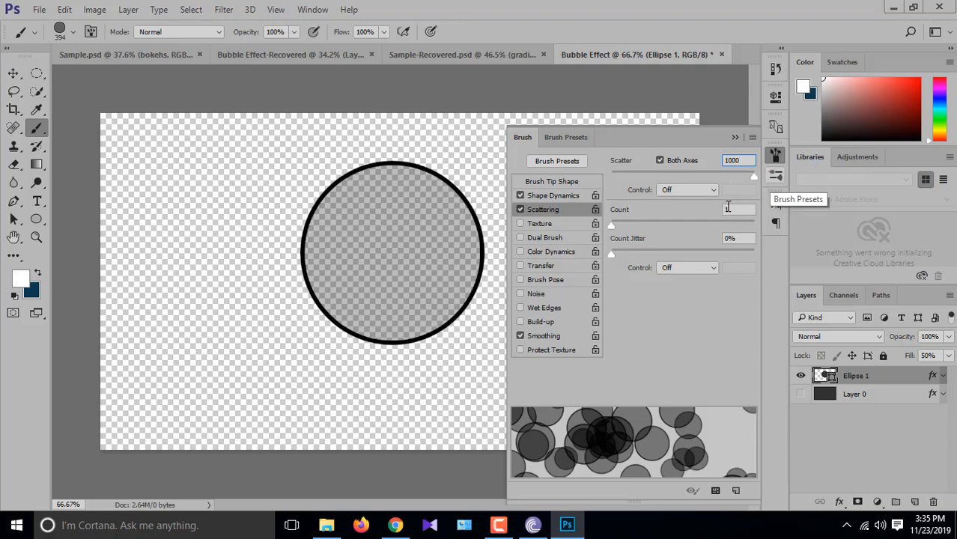
key(Tab)
text(5)
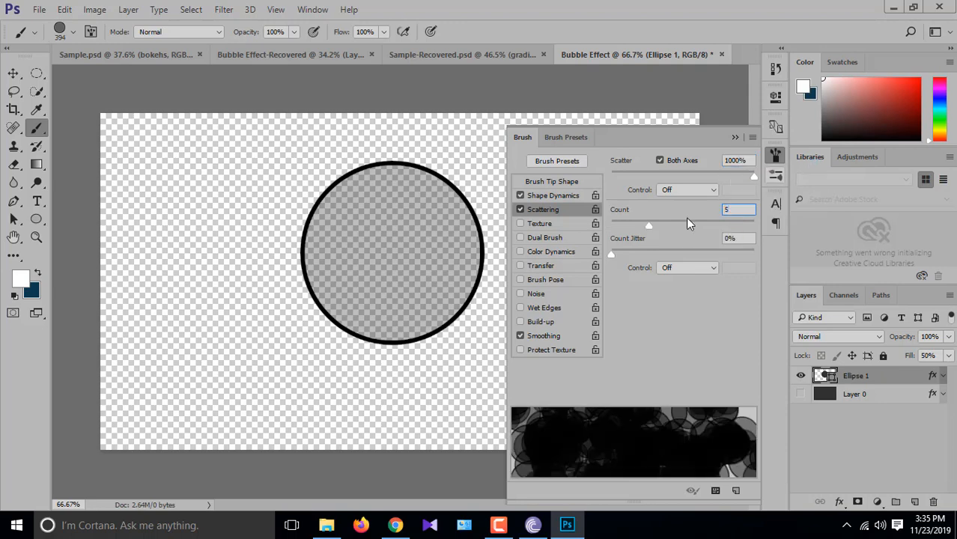
key(BackSpace)
text(1)
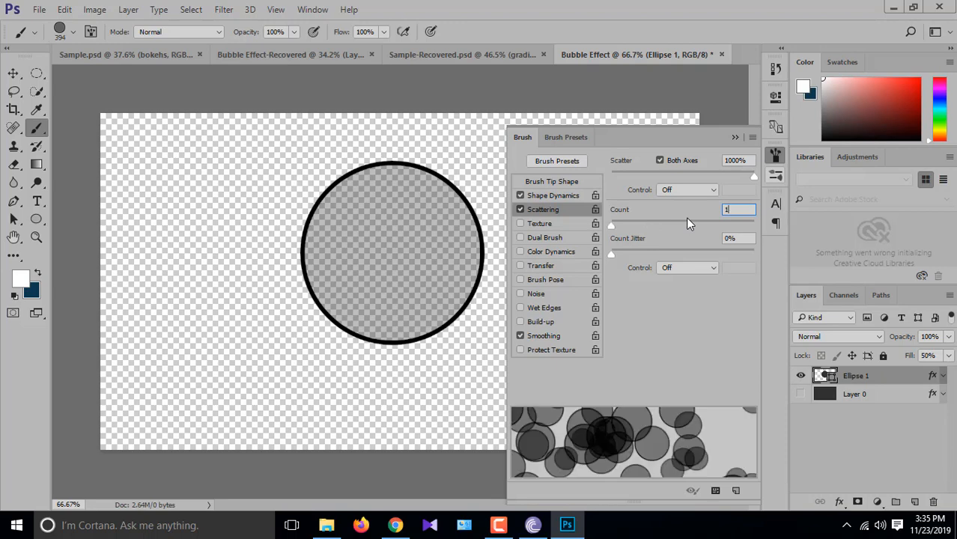
key(BackSpace)
text(2)
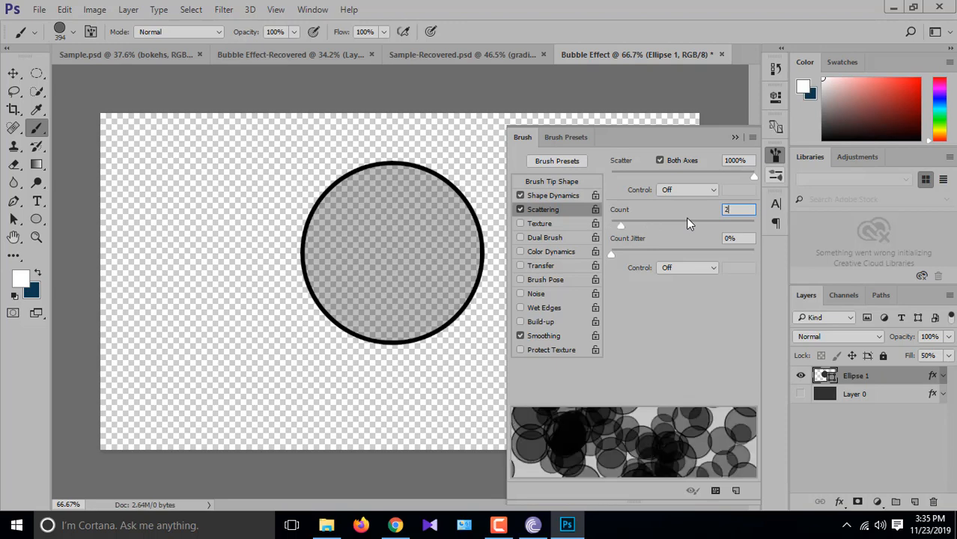
key(BackSpace)
text(1.5)
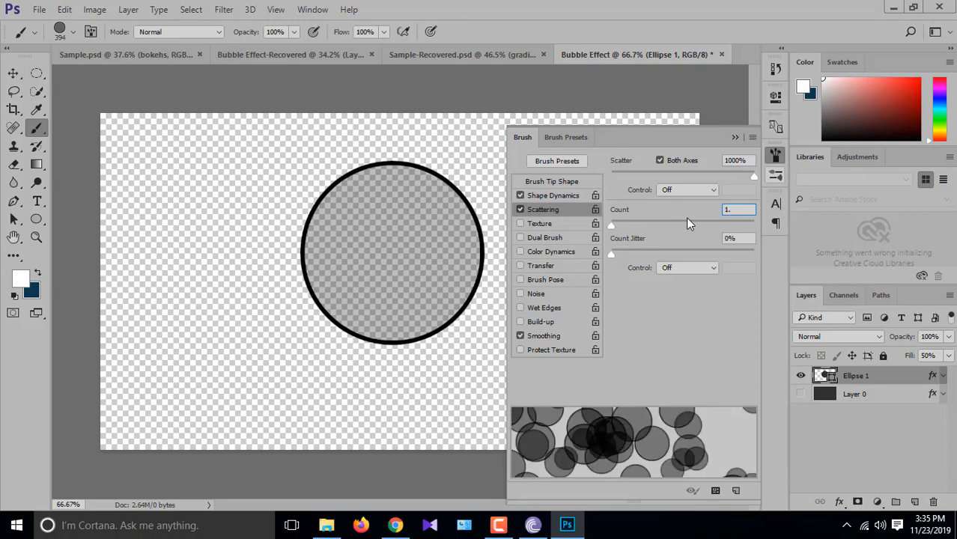
key(BackSpace)
key(BackSpace)
- Set the brush's scattering count jitter to 1%
click(744, 238)
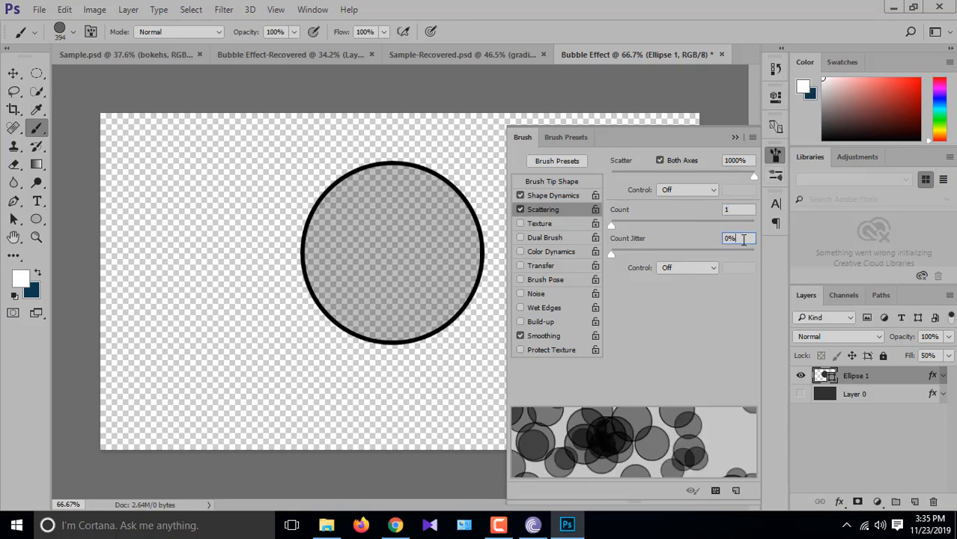
drag(743, 238, 686, 241)
text(1)
- Enable Transfer for the brush with 50% opacity jitter, 50% flow jitter and flow control set to Pen Pressure
click(549, 267)
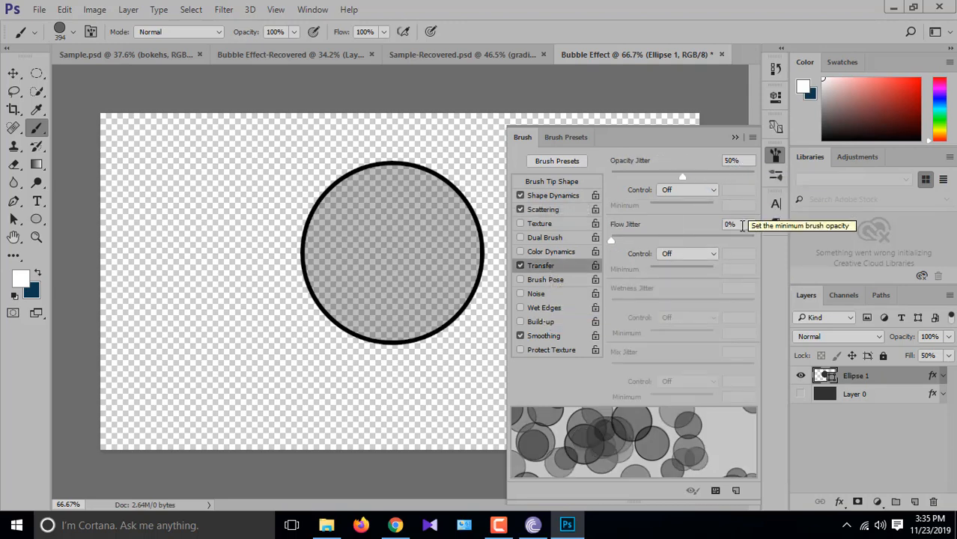
drag(741, 224, 700, 234)
text(50)
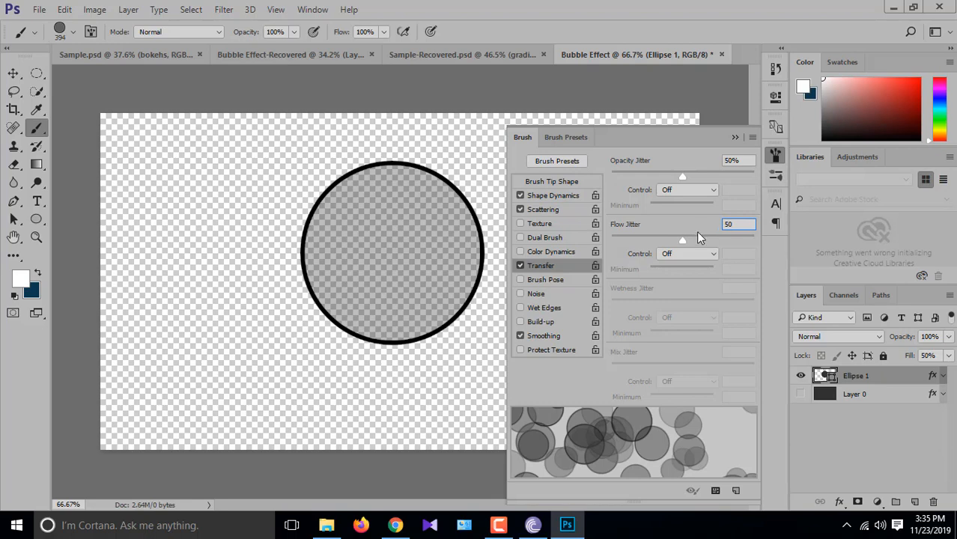
click(712, 253)
click(702, 285)
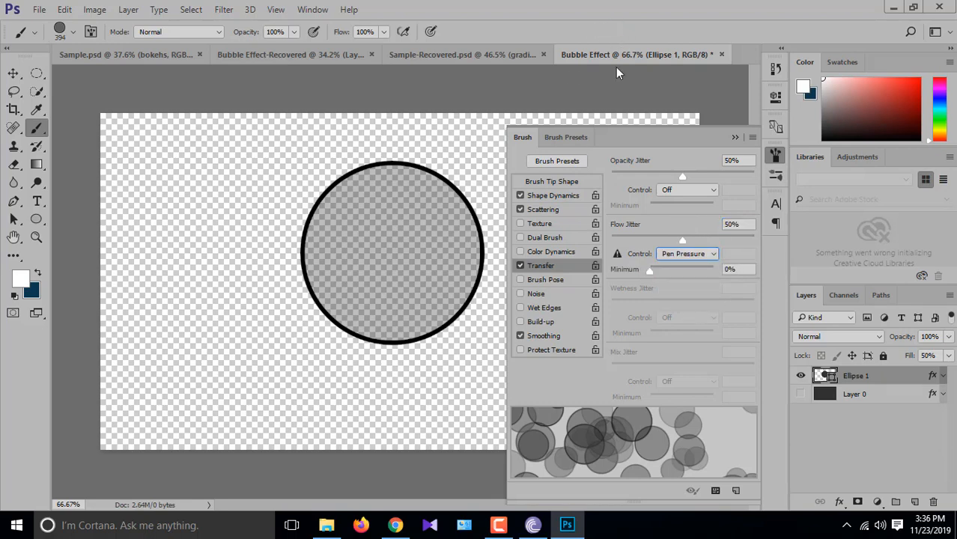
- Re-enter the brush's flow jitter as 50%
click(746, 226)
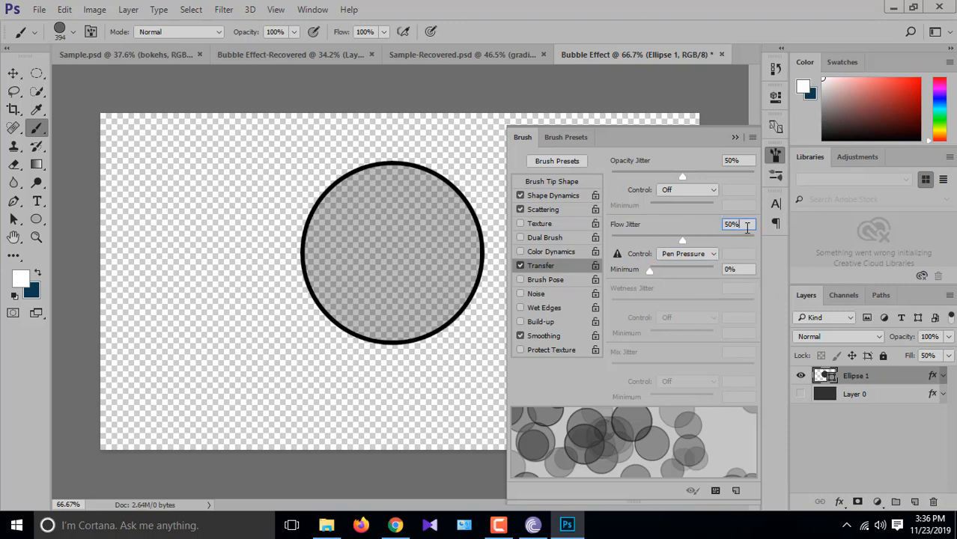
text(38)
key(Return)
text(50)
key(Return)
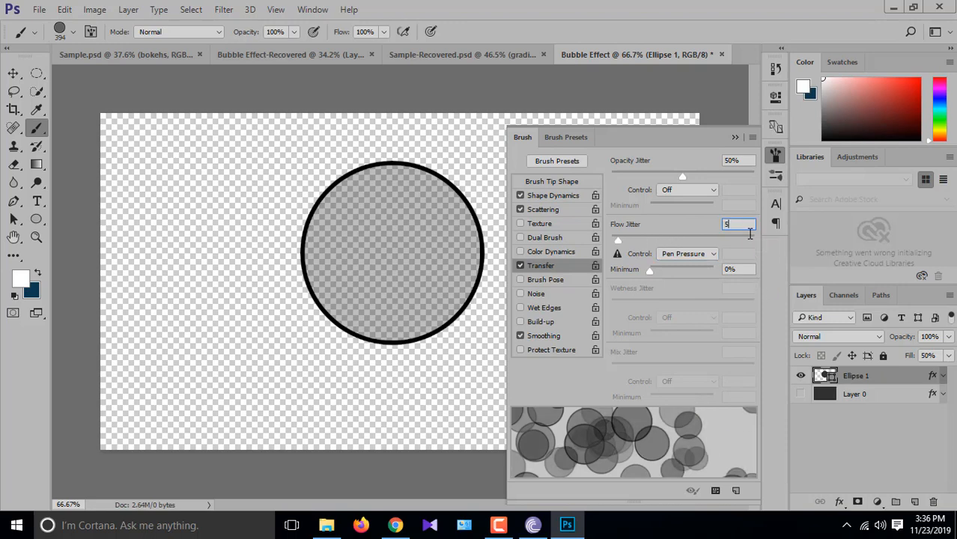
- Try opacity jitter values of 30%, 20%, 40% and 70% for the brush and settle on 60%
click(747, 160)
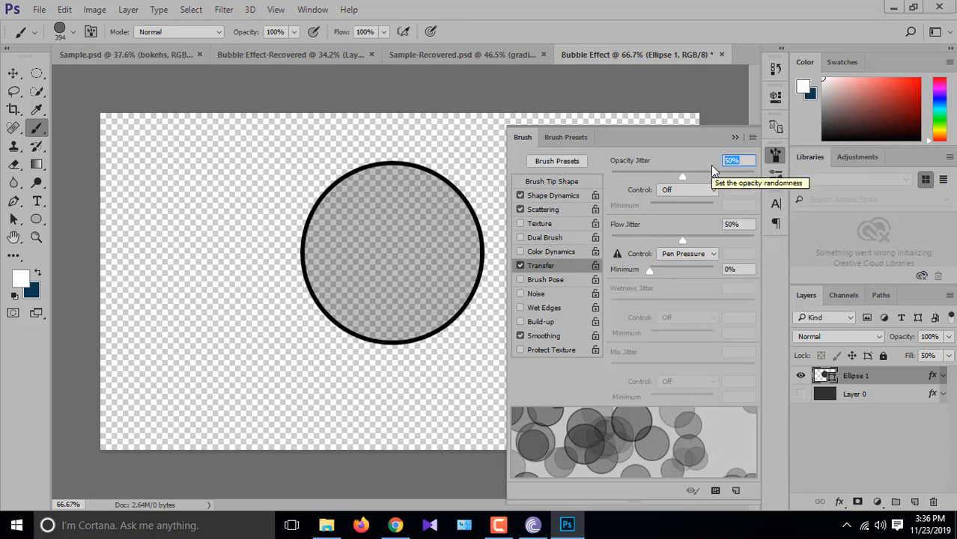
text(30)
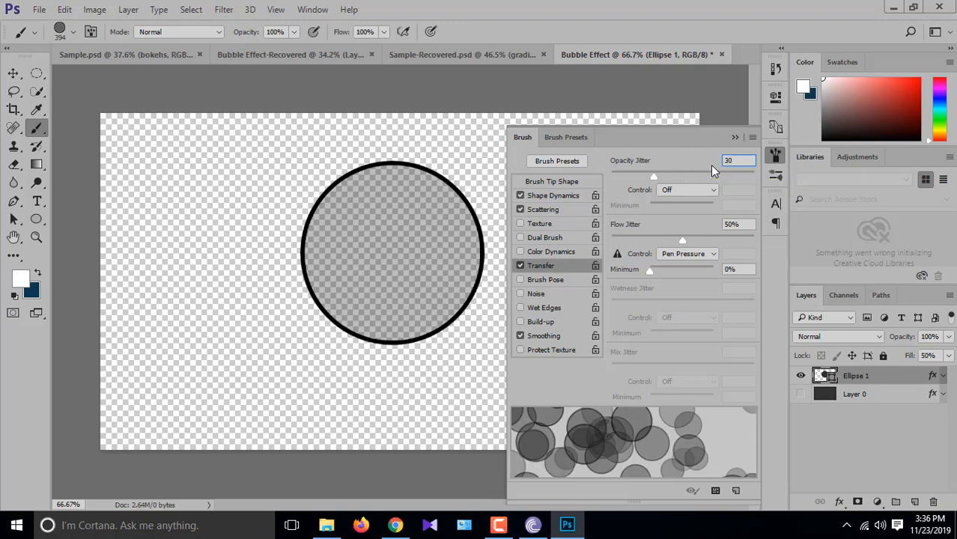
key(BackSpace)
key(BackSpace)
text(20)
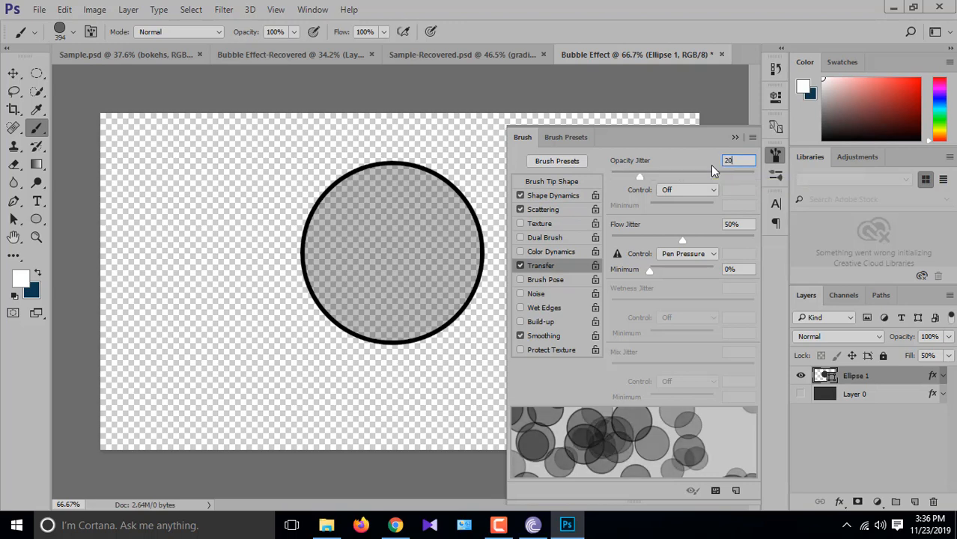
key(BackSpace)
key(BackSpace)
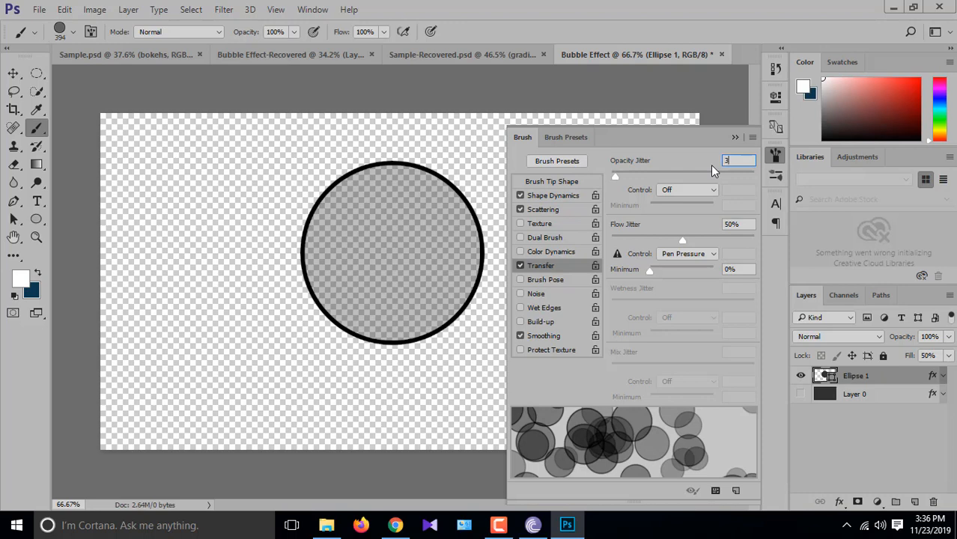
text(40)
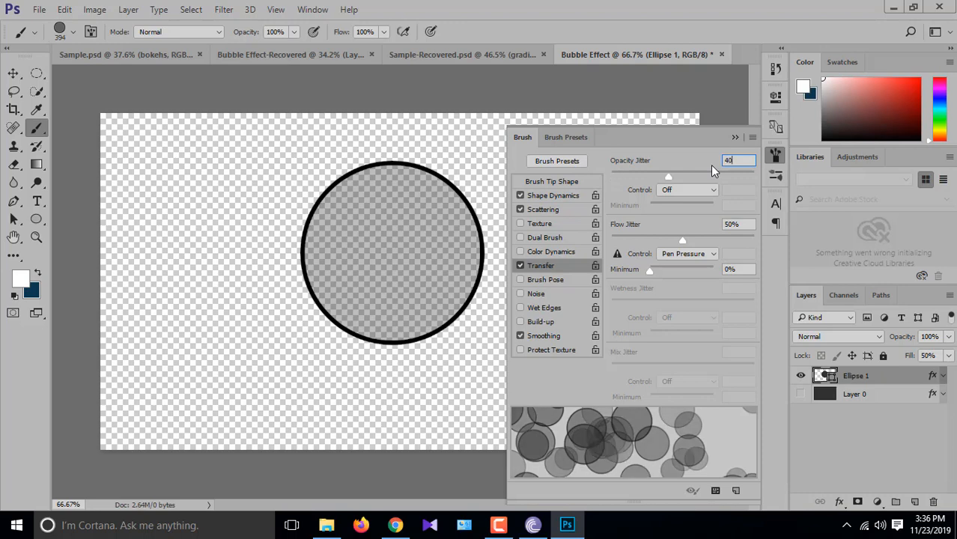
key(BackSpace)
key(BackSpace)
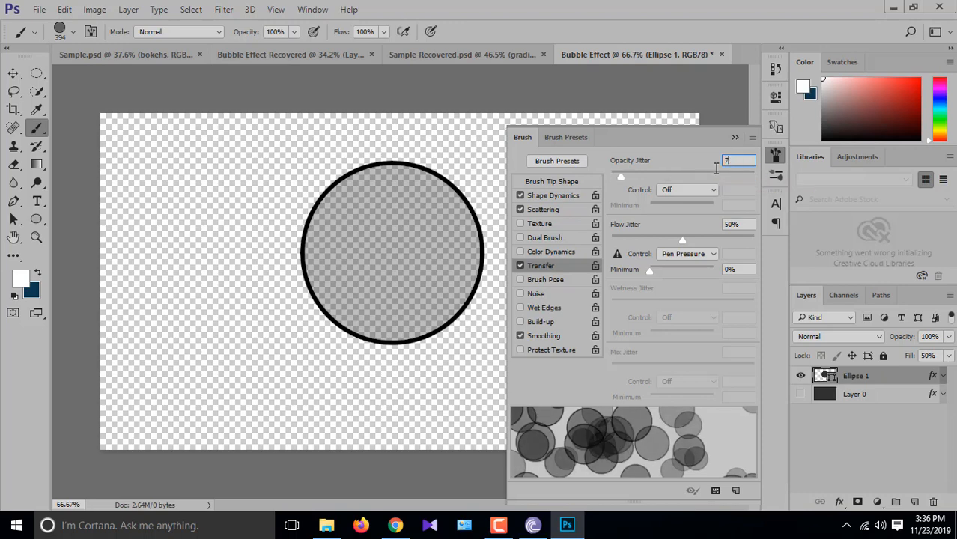
text(70)
text(60)
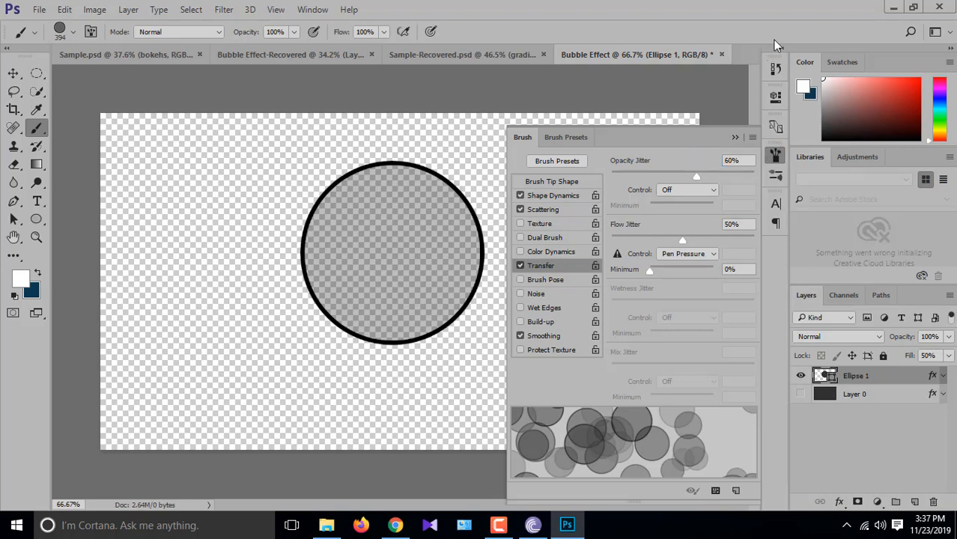
- Create a new layer, place it below Ellipse 1, and hide Ellipse 1
click(12, 75)
click(914, 502)
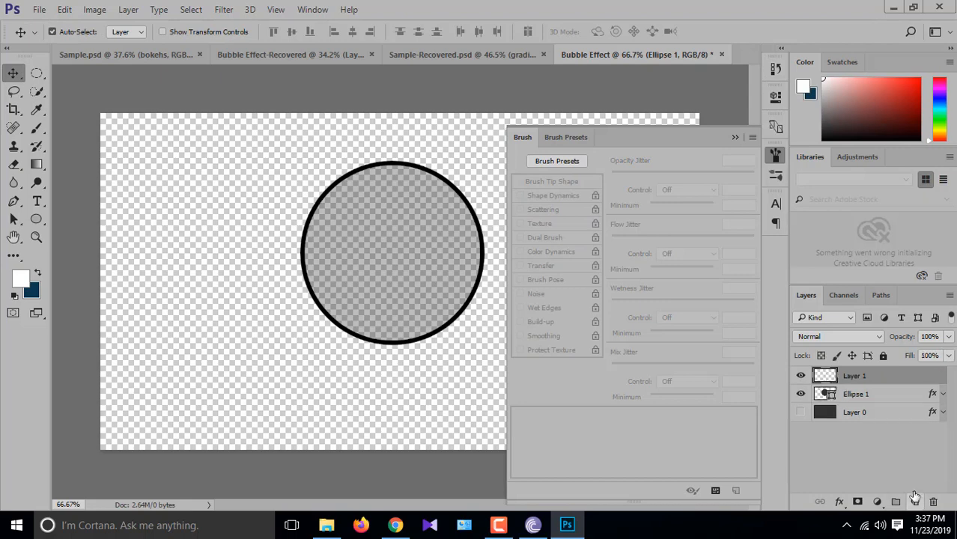
mouse_move(853, 376)
mouse_down()
mouse_move(858, 397)
mouse_move(812, 385)
mouse_up()
click(800, 376)
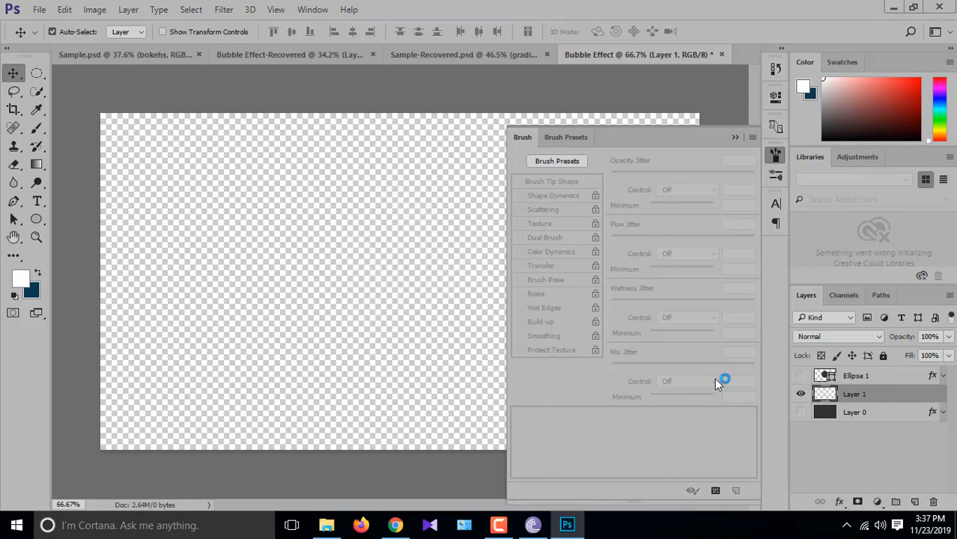
- Paint large white bubbles with the circle brush on Layer 1, spread over the canvas's left half, centre, top and bottom edges
click(37, 129)
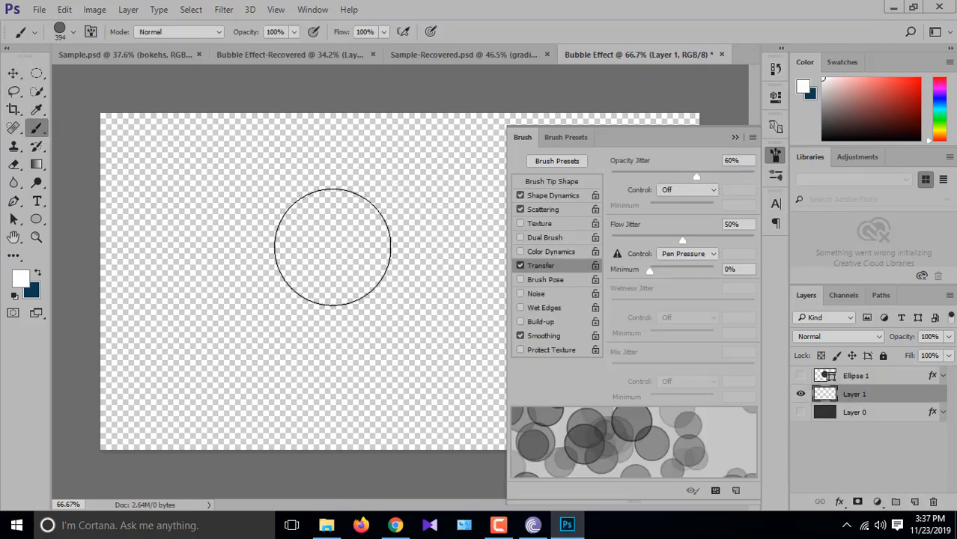
click(337, 243)
click(211, 317)
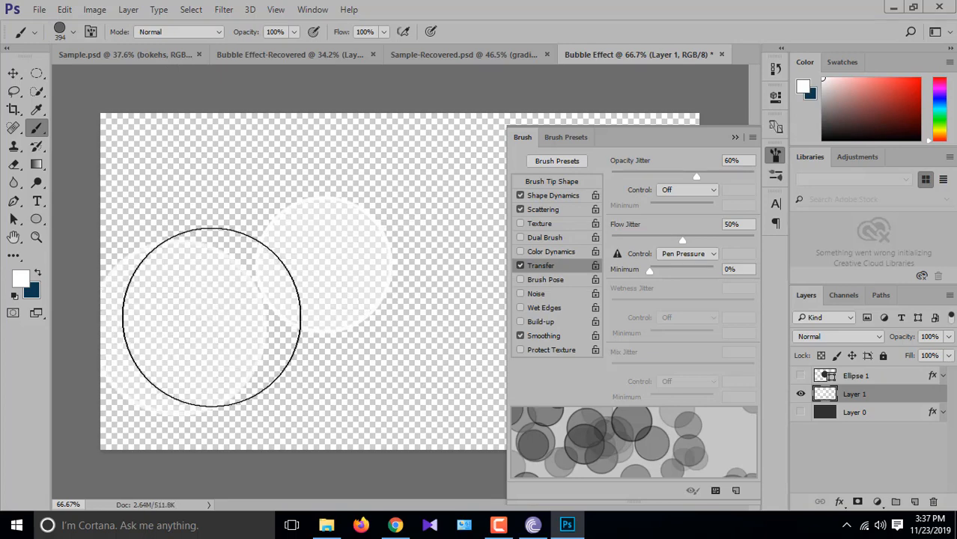
click(734, 137)
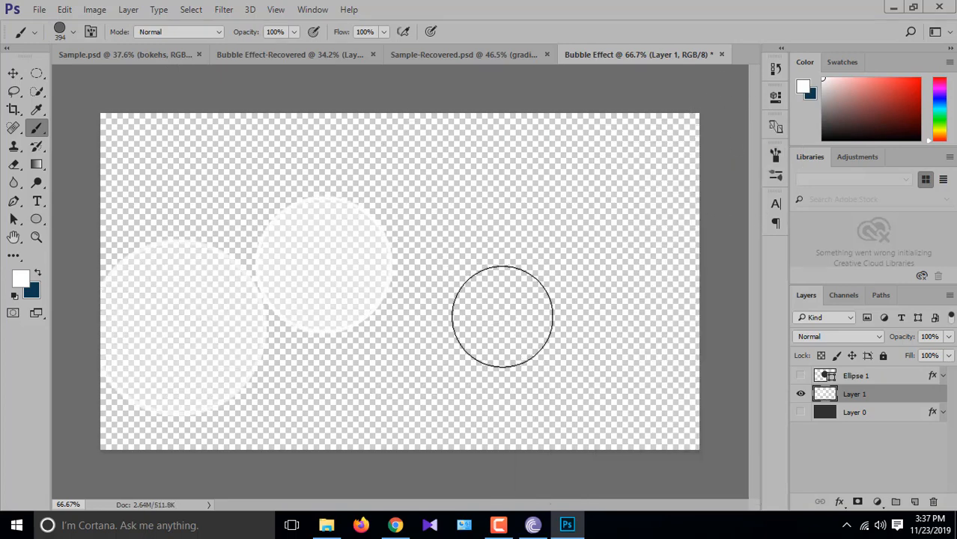
click(525, 150)
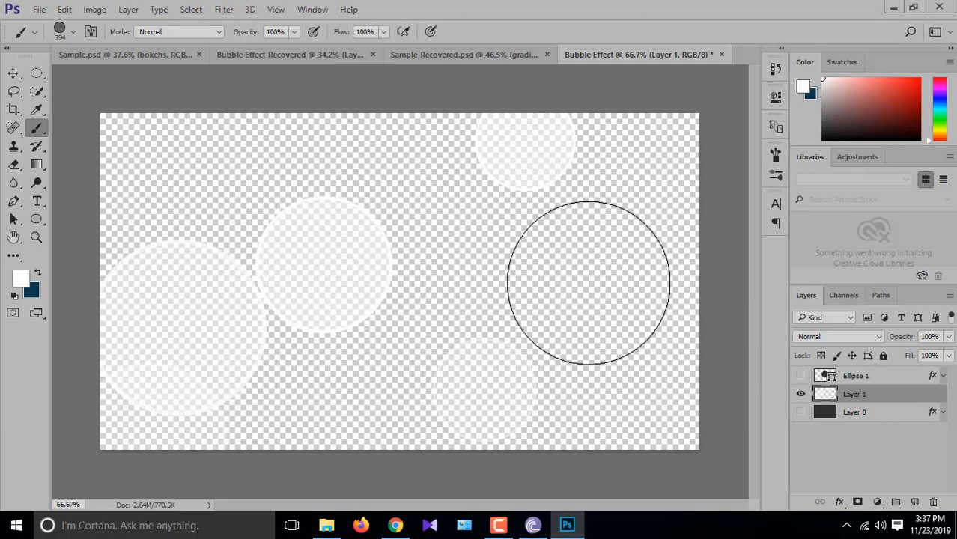
click(381, 123)
click(398, 462)
- Paint two more white bubbles on Layer 1, in the right half of the canvas below the top-edge bubbles
key(bracketleft)
key(bracketleft)
key(bracketleft)
key(bracketleft)
key(bracketleft)
key(bracketleft)
key(bracketleft)
key(bracketleft)
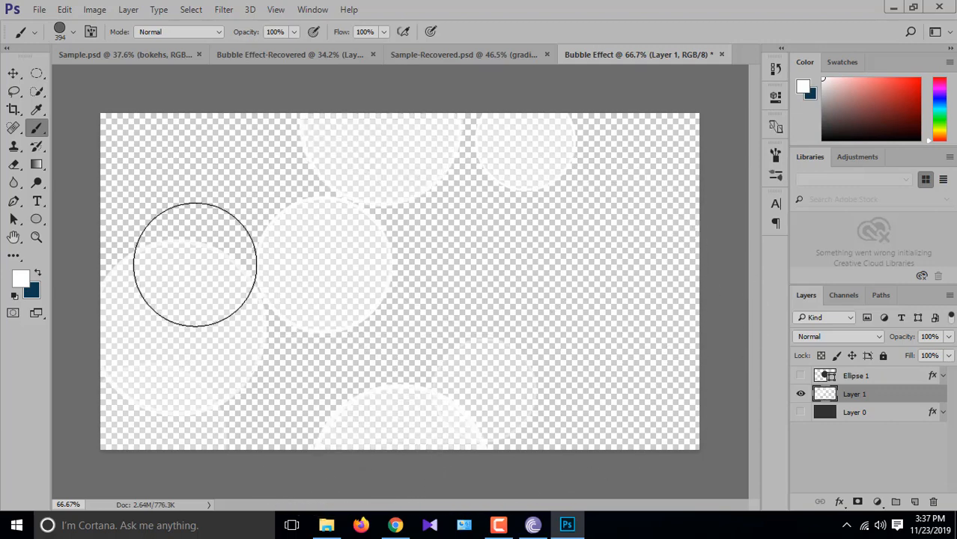
click(582, 288)
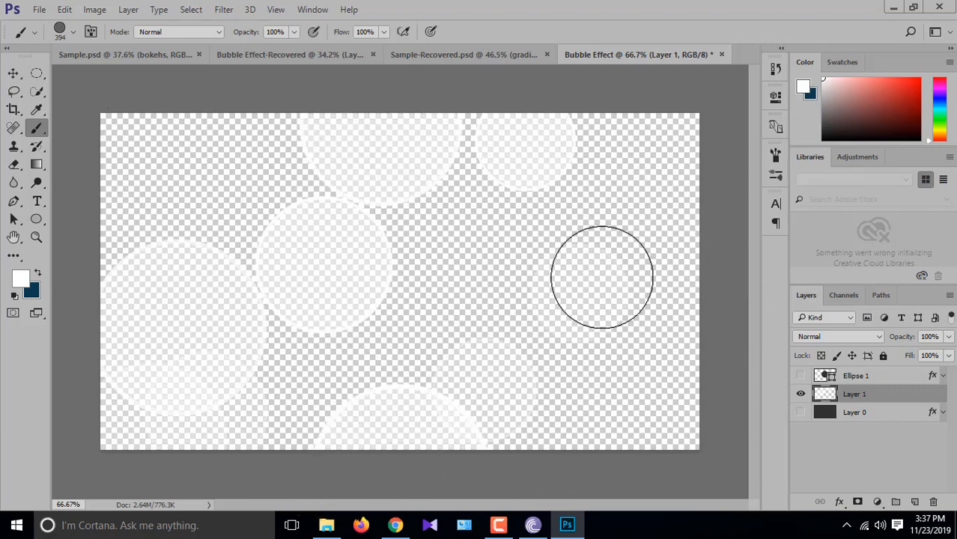
key(bracketright)
key(bracketright)
key(bracketright)
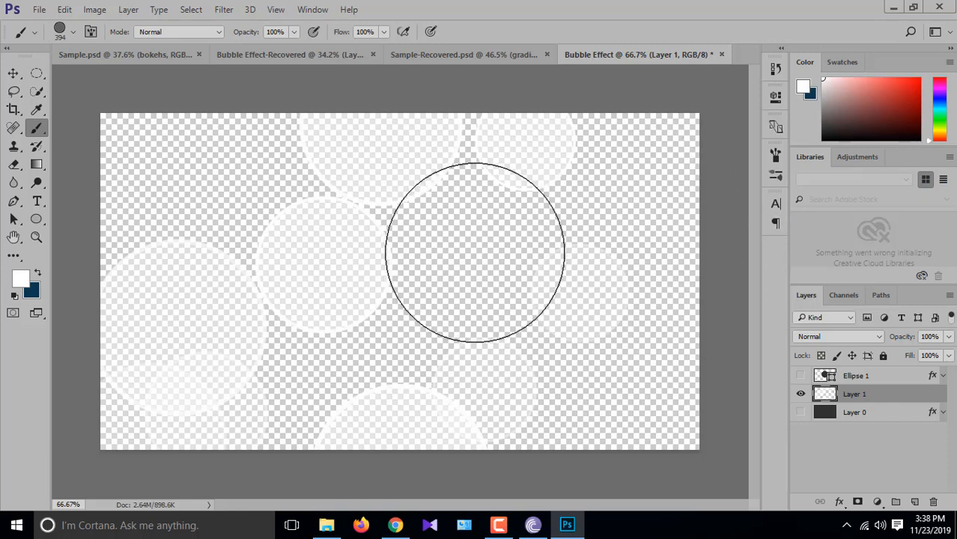
click(510, 232)
key(bracketleft)
key(bracketleft)
key(bracketleft)
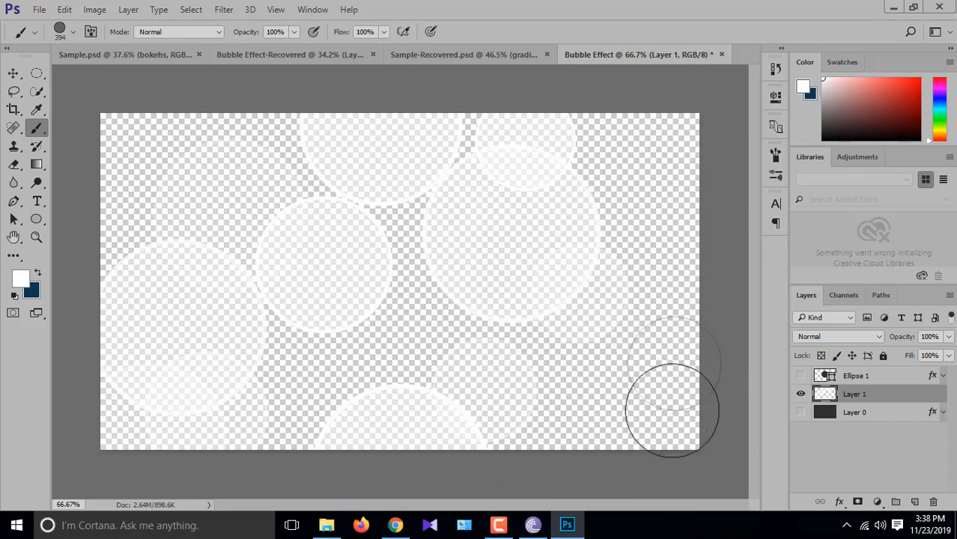
key(bracketright)
key(bracketright)
key(bracketright)
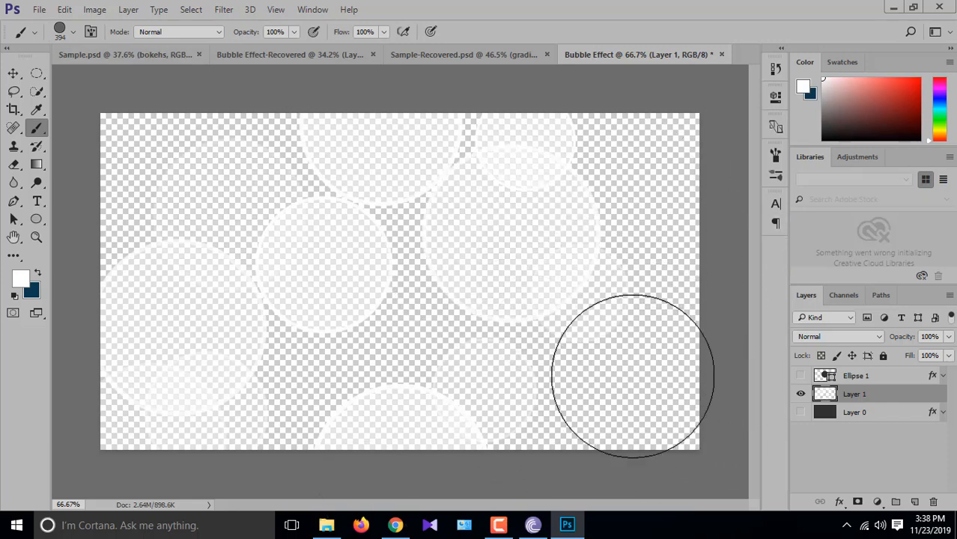
key(bracketleft)
key(bracketleft)
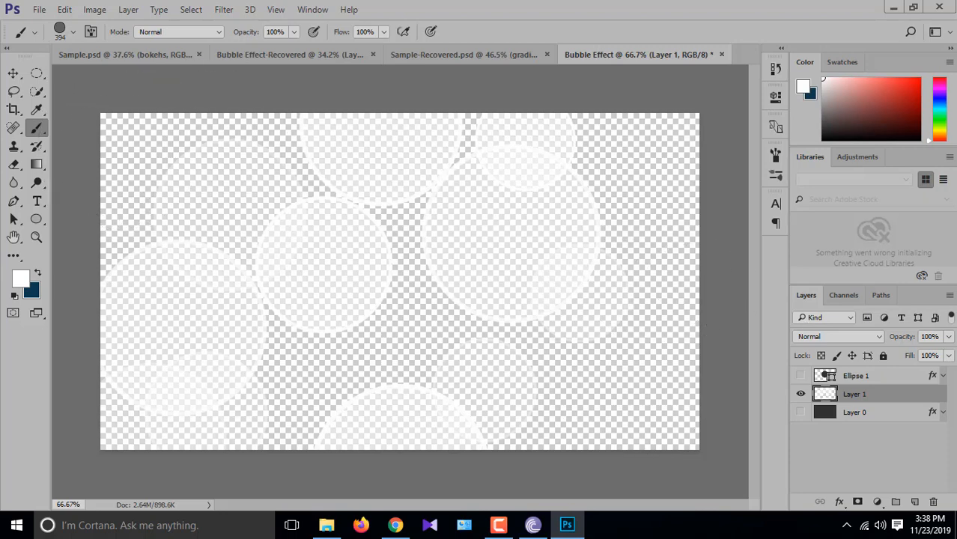
- Create a new layer and paint bubbles on it with a 322 px circle brush near the centre and right edge of the canvas
click(914, 503)
click(75, 33)
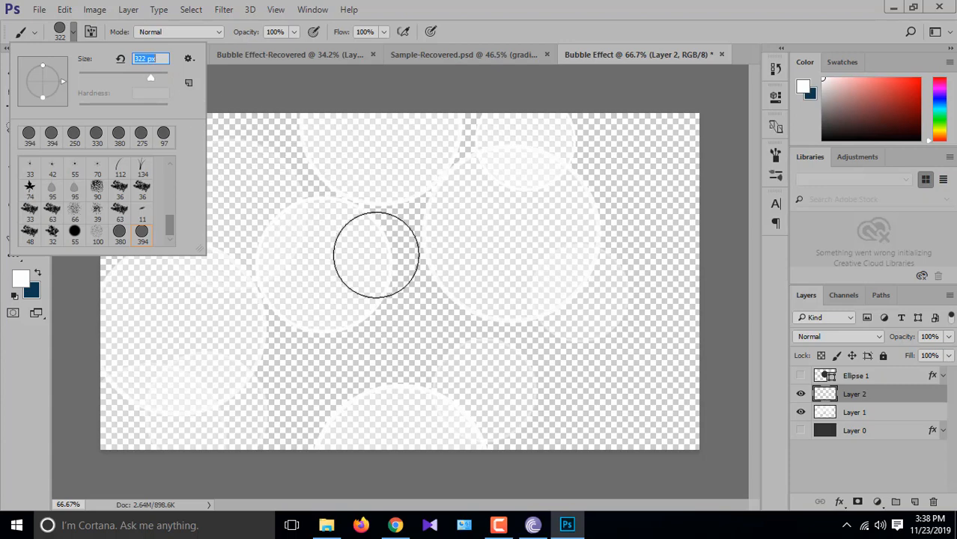
click(402, 281)
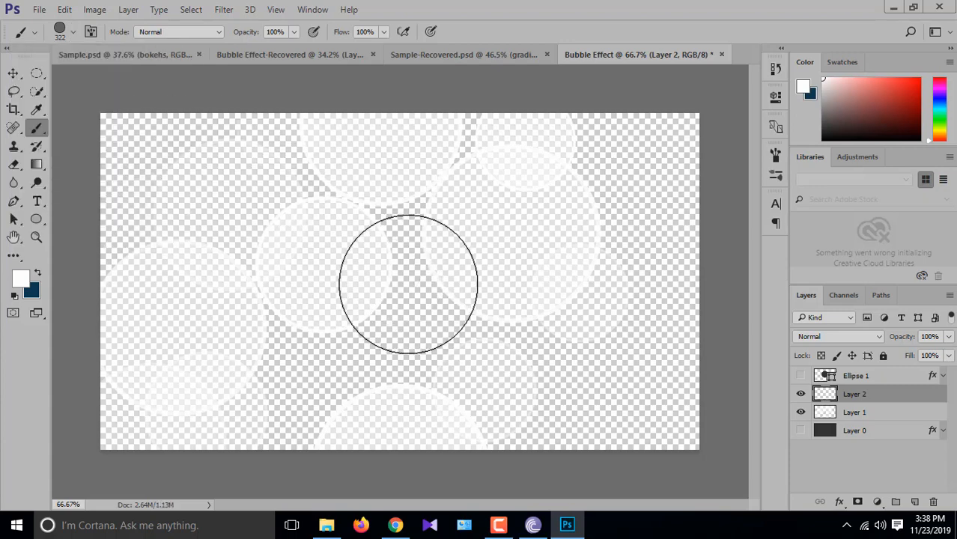
click(651, 281)
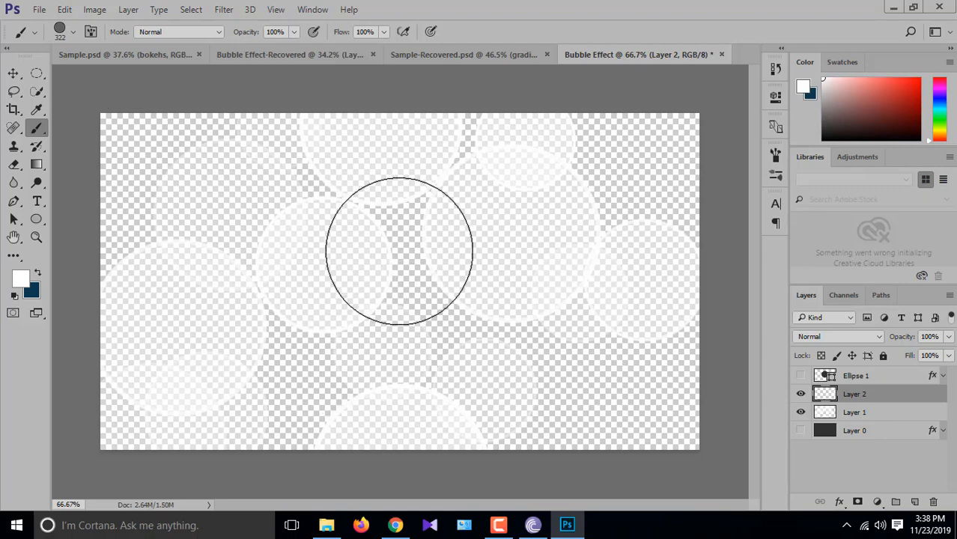
key(])
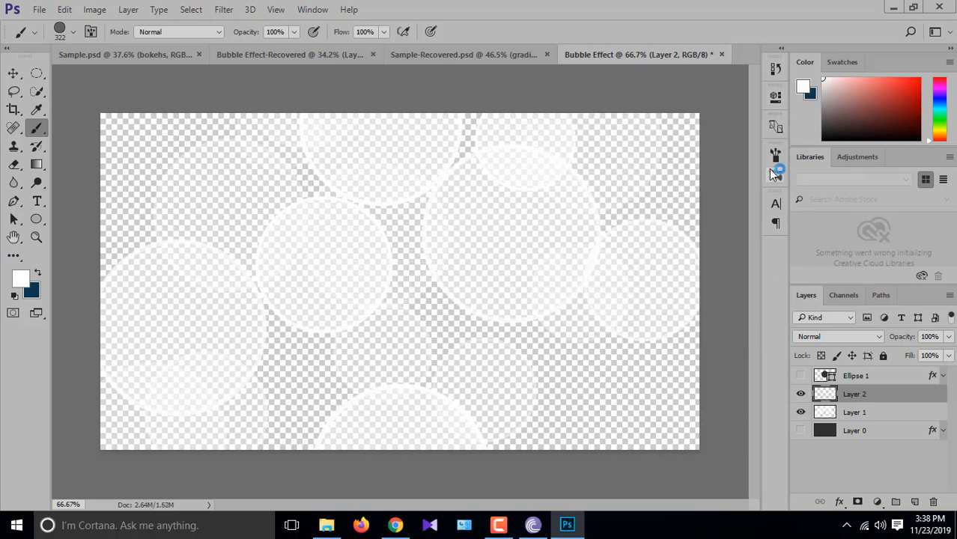
- Paint more bubbles around the centre of Layer 2 with the brush's opacity jitter at 50% and scattering count at 2
click(775, 155)
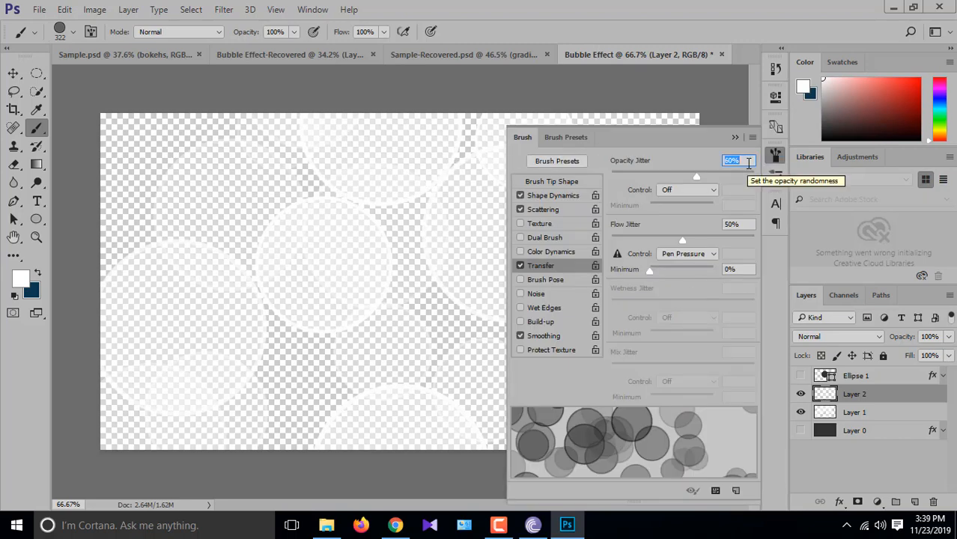
text(50)
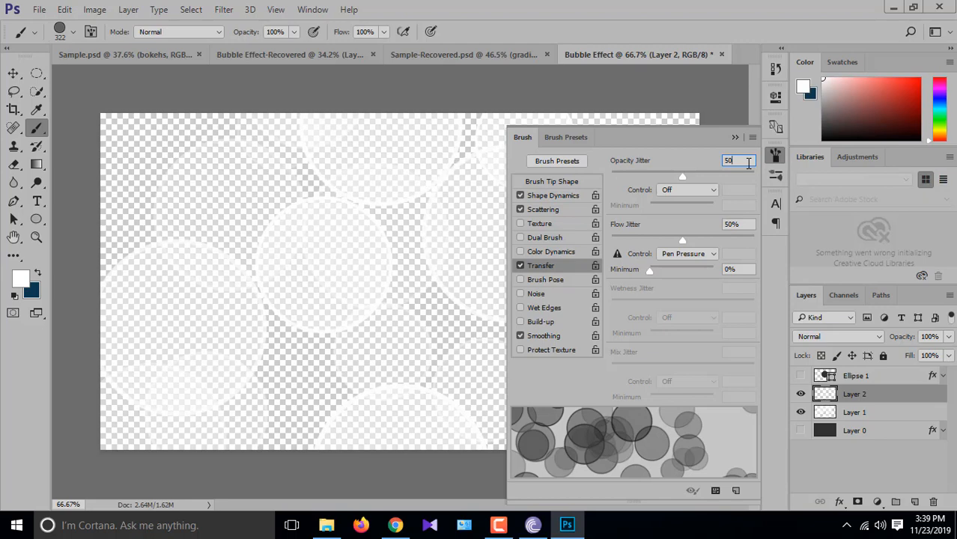
click(555, 210)
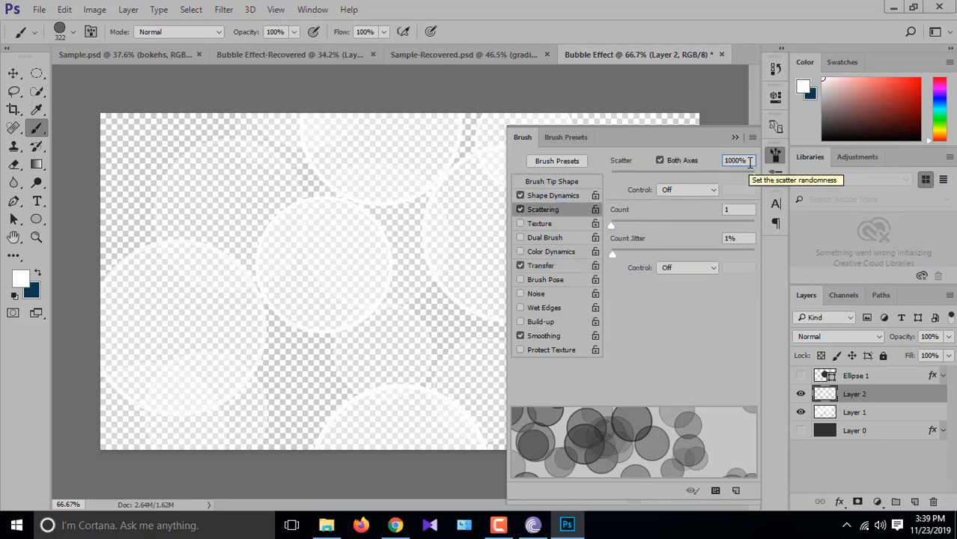
click(734, 209)
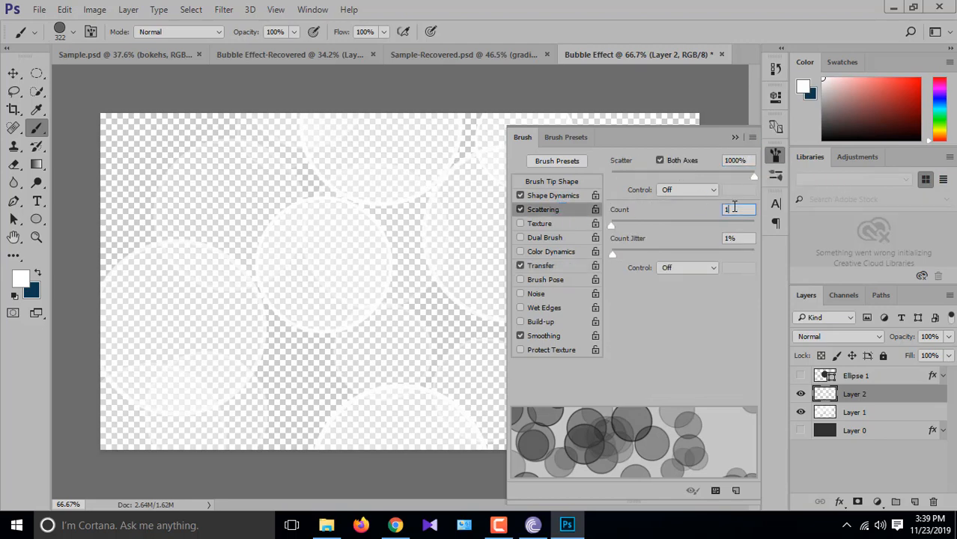
text(2)
click(734, 137)
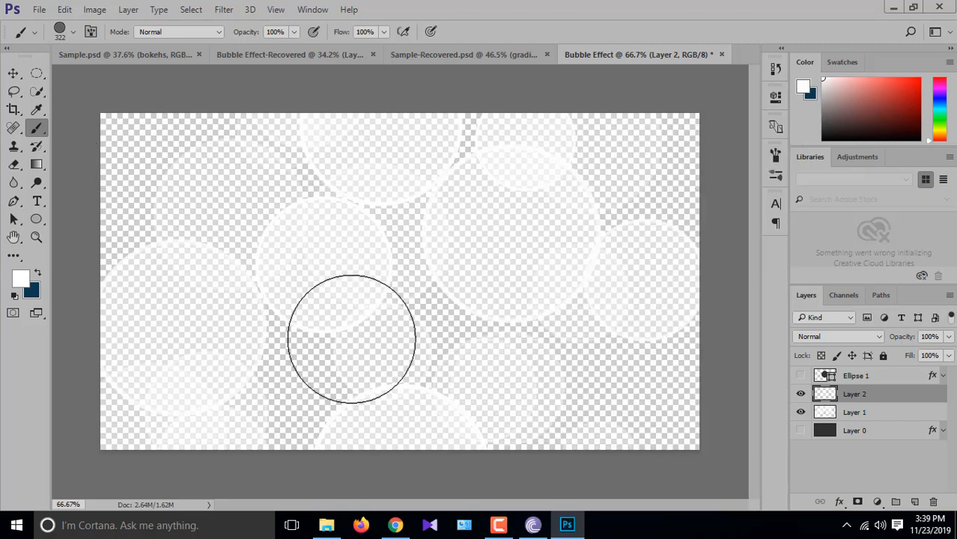
click(386, 276)
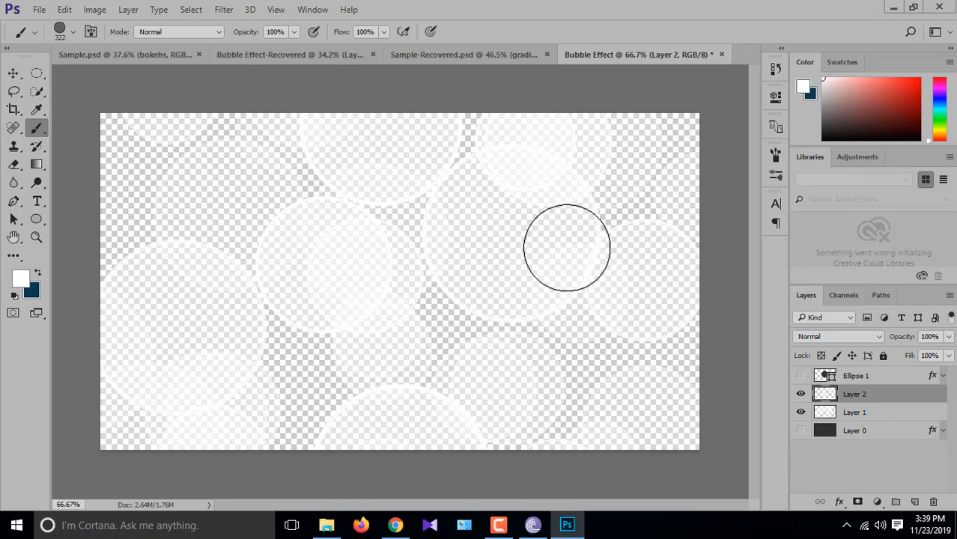
- Create another new layer above Layer 2 and choose the 380 px circle brush preset
click(913, 502)
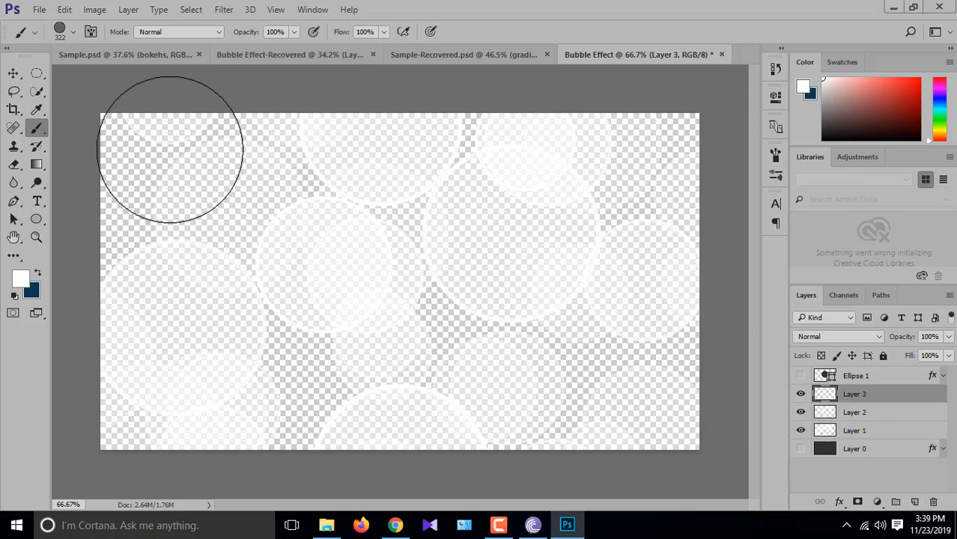
click(72, 31)
click(120, 234)
click(268, 202)
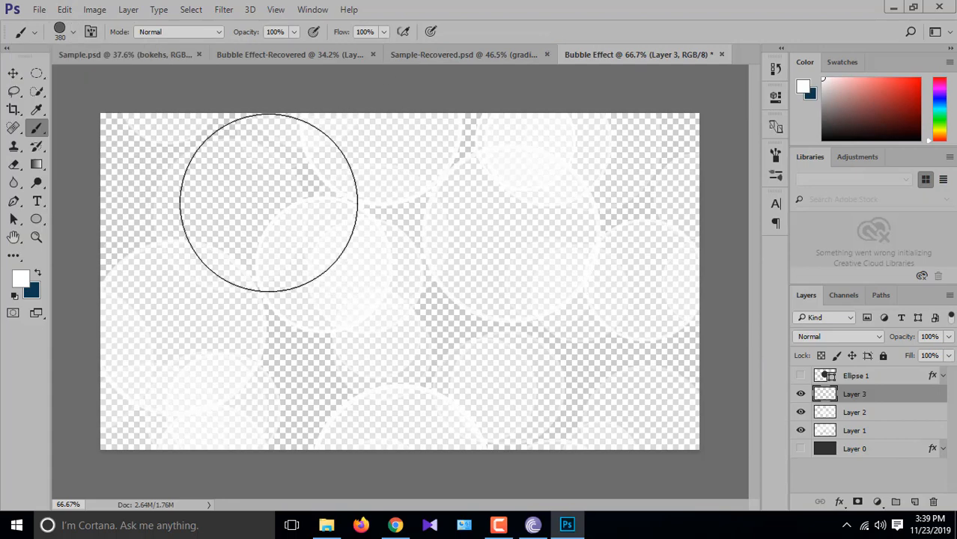
- Set the brush size to 155 px and paint four small bubbles around the middle of Layer 3
click(73, 32)
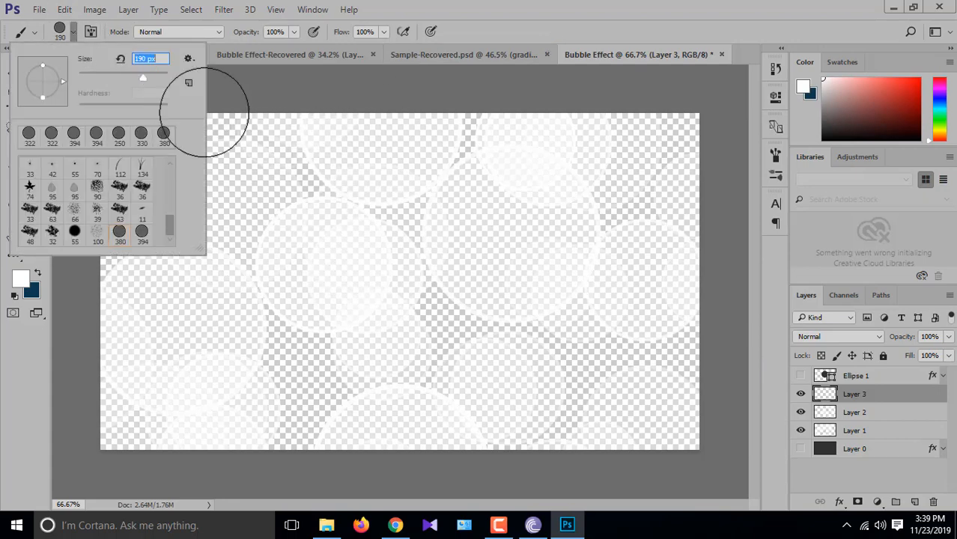
text(155)
key(Return)
click(435, 183)
click(454, 333)
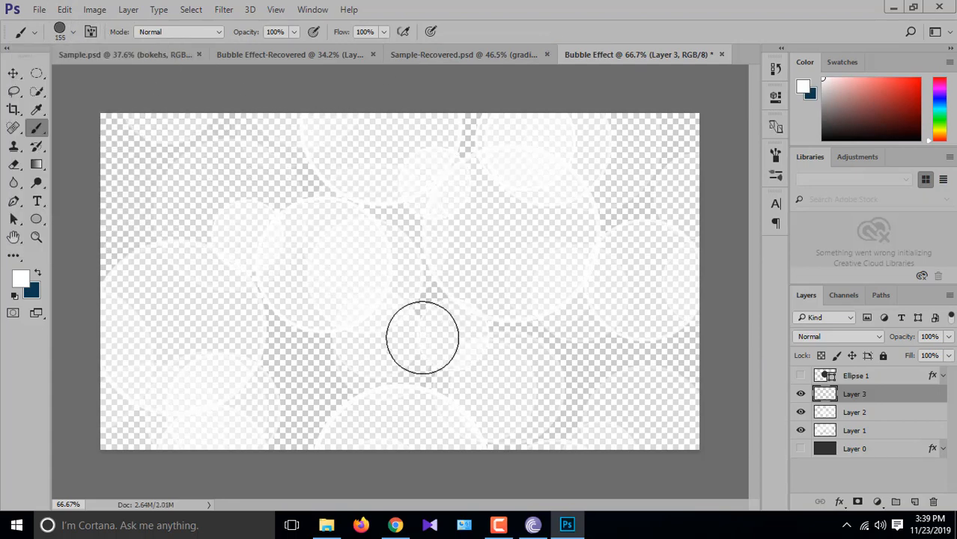
click(344, 343)
- Hide Layer 1 and Layer 2, and paint two more 155 px bubbles in the upper-right part of Layer 3
click(800, 412)
click(801, 431)
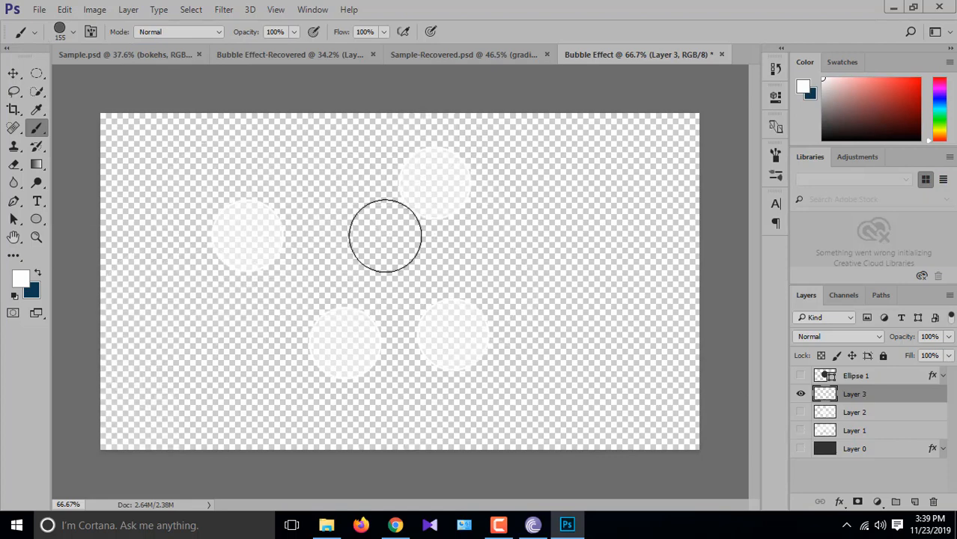
click(535, 213)
click(618, 168)
- Set the brush size to 228 px and paint large bubbles spread across the whole canvas on Layer 3
click(73, 32)
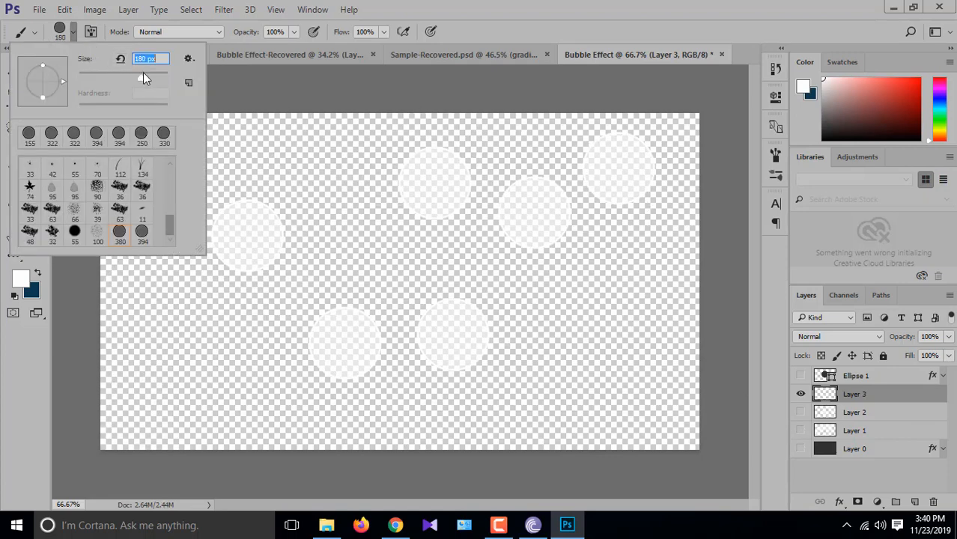
drag(143, 71, 146, 73)
click(213, 356)
click(259, 276)
click(380, 229)
click(473, 302)
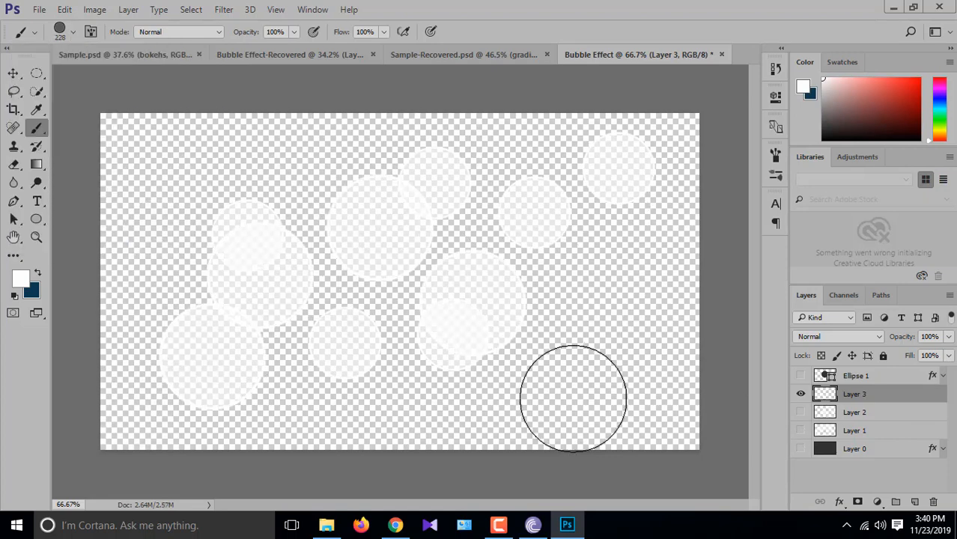
click(572, 398)
click(632, 283)
click(156, 126)
click(373, 411)
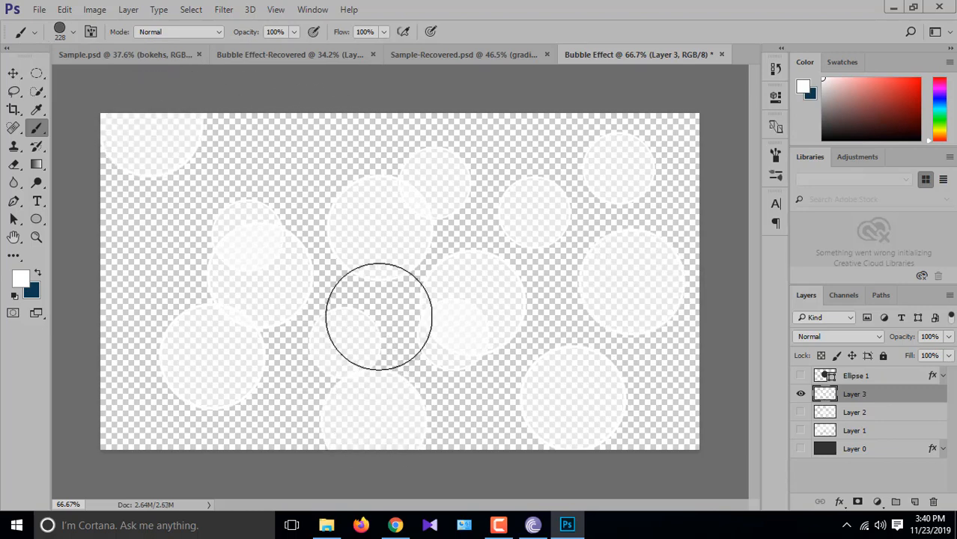
- Reduce the brush size to 88 px and paint small bubbles in the gaps and along the edges of Layer 3
click(73, 32)
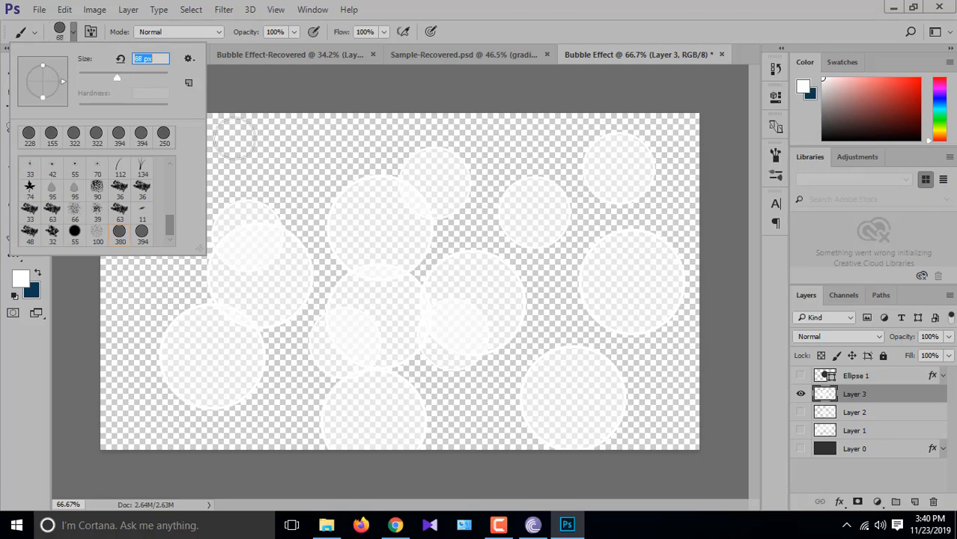
click(280, 176)
click(142, 228)
click(173, 266)
click(478, 232)
click(497, 174)
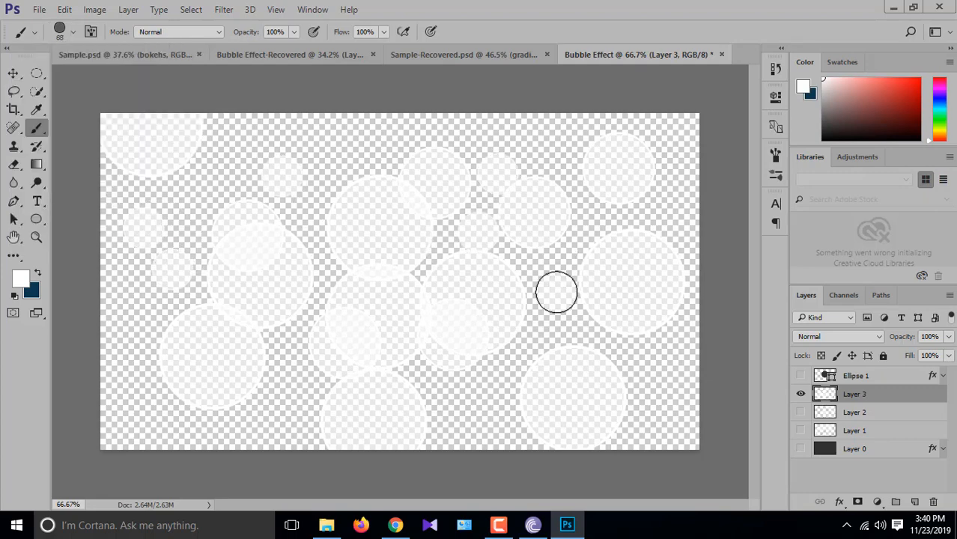
click(555, 291)
click(292, 398)
click(689, 434)
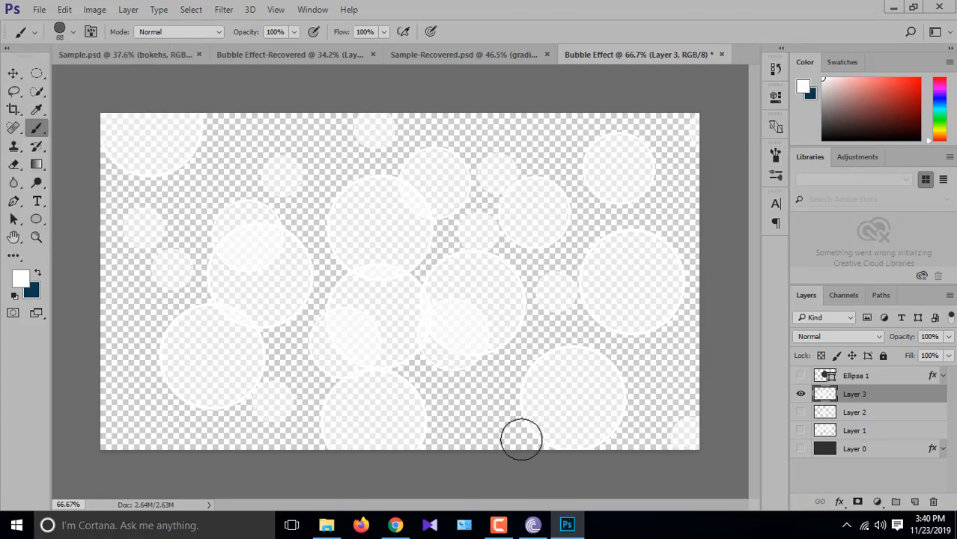
click(479, 412)
click(112, 426)
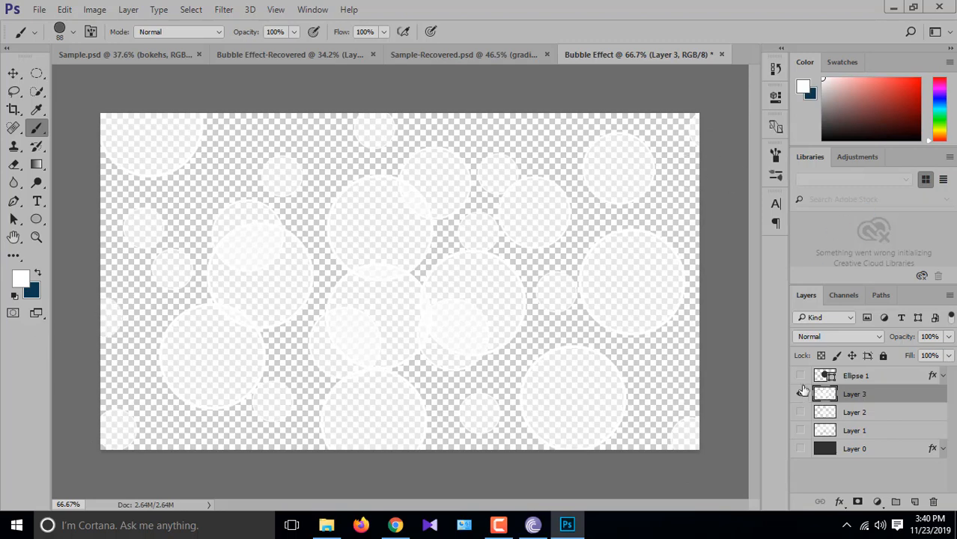
- Switch to the Move tool, hide Layer 3, and make Layer 1 the visible and active layer
click(14, 72)
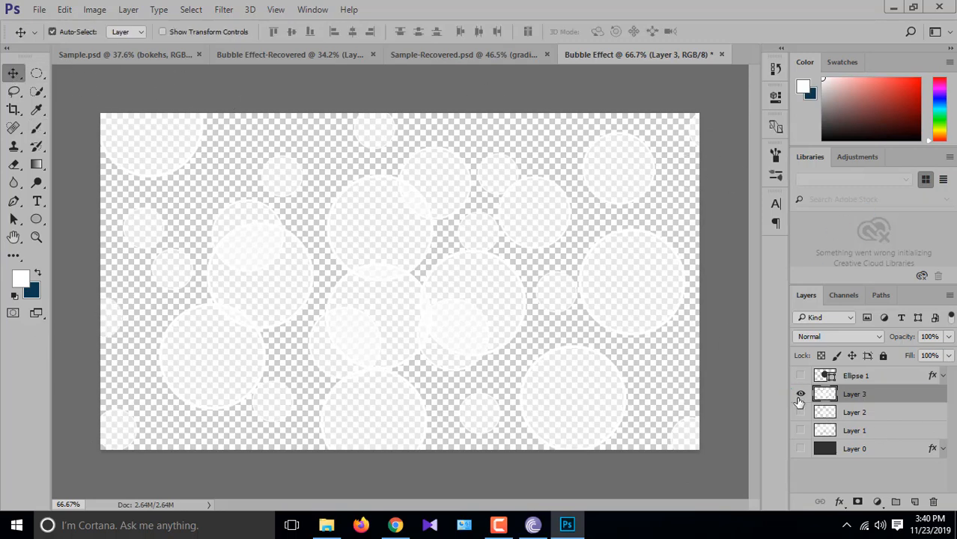
click(800, 396)
click(800, 429)
click(860, 430)
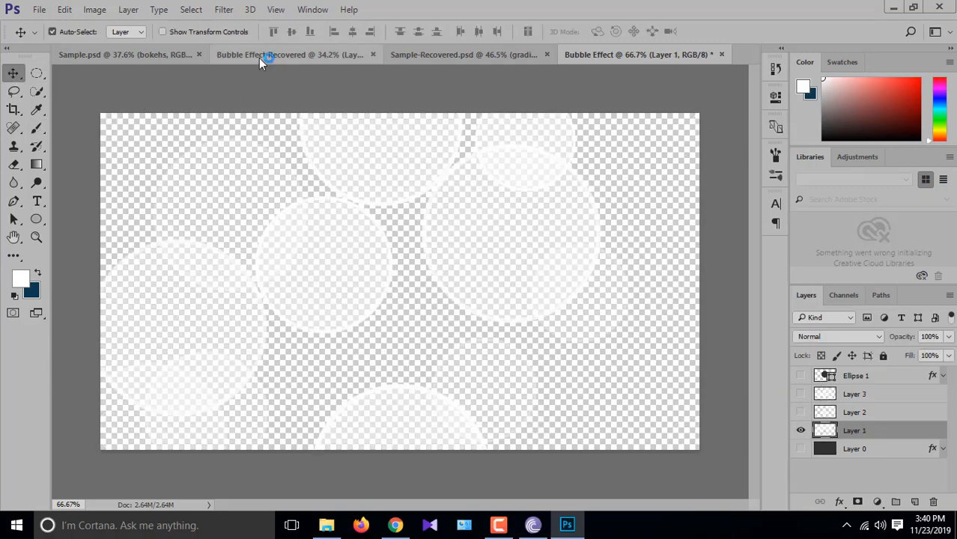
- Apply a Gaussian Blur with a radius of 20 pixels to Layer 1
click(132, 11)
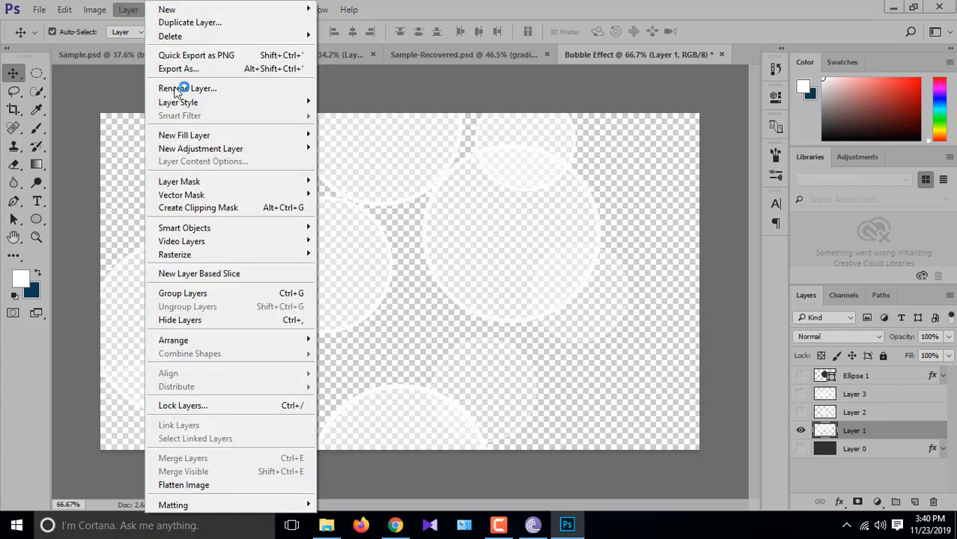
click(540, 5)
click(224, 9)
mouse_move(256, 164)
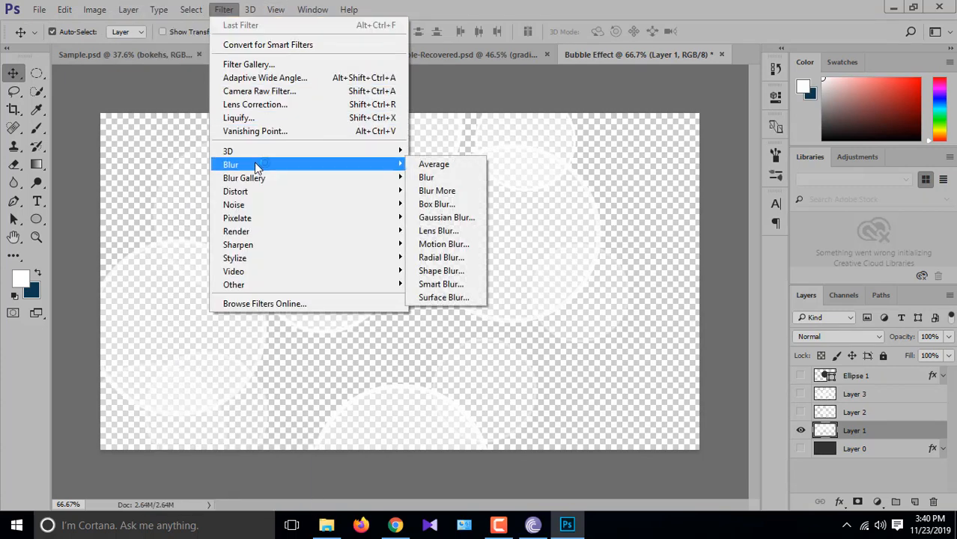
click(444, 214)
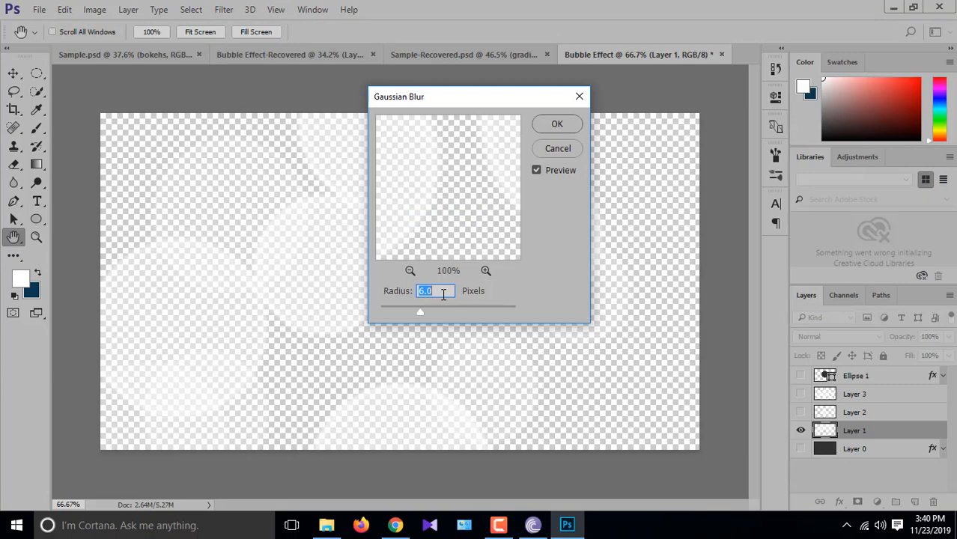
text(20)
click(557, 124)
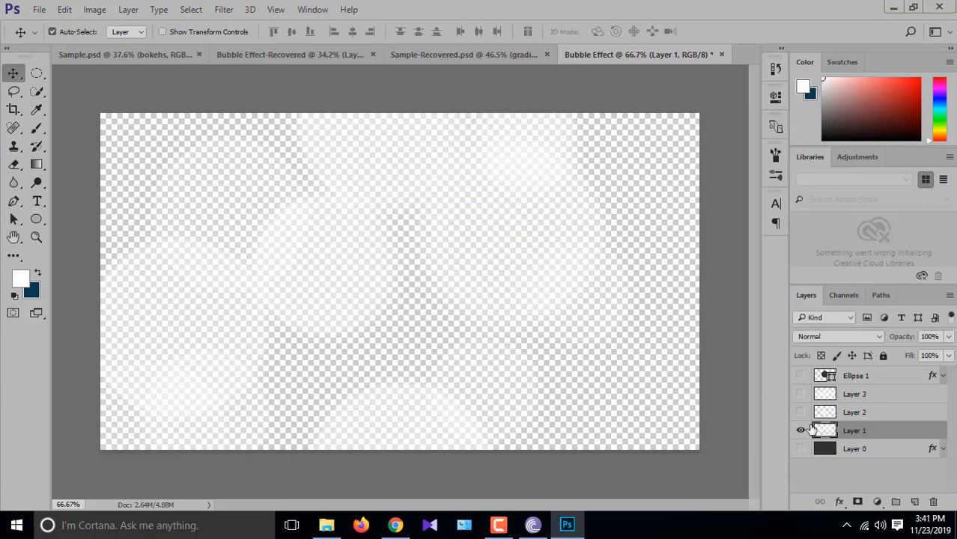
- Show Layer 2 in place of Layer 1 and convert Layer 2 to a smart object
click(800, 431)
click(800, 412)
click(853, 412)
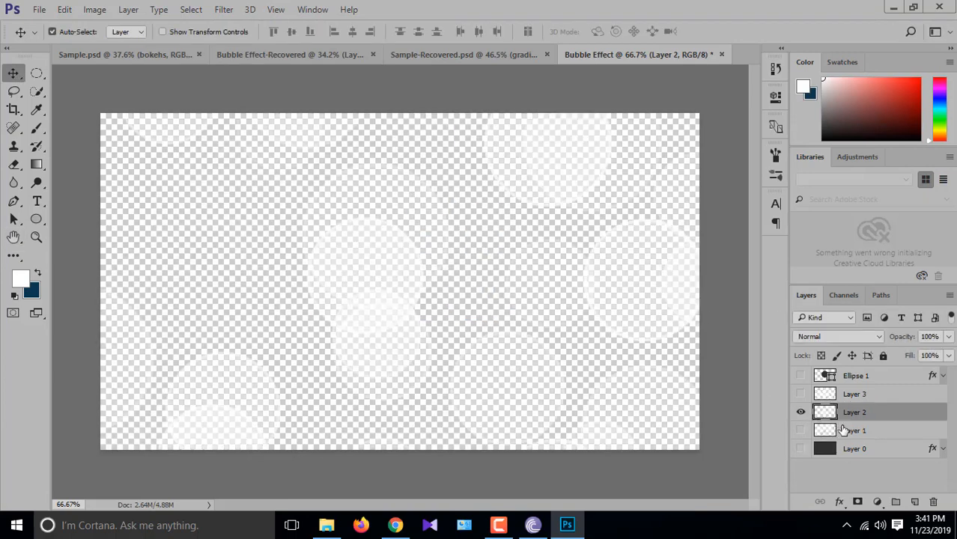
click(849, 432)
click(854, 412)
right_click(854, 412)
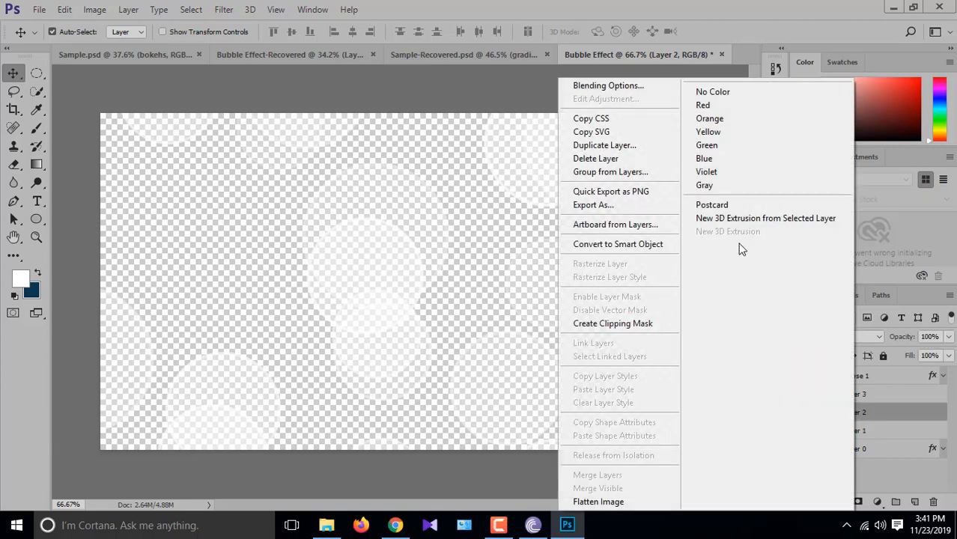
click(619, 247)
- Apply a Gaussian Blur with a radius of 4 pixels to the Layer 2 smart object
click(222, 10)
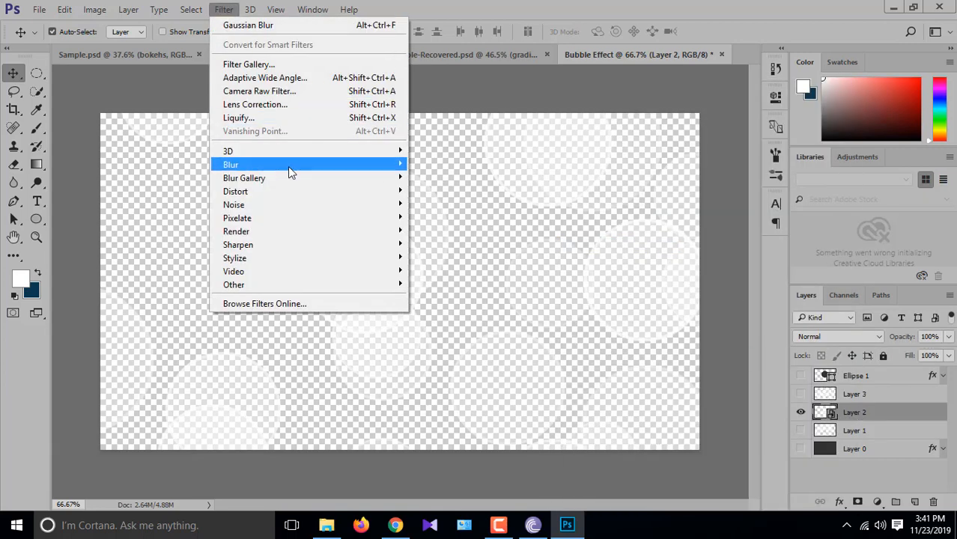
mouse_move(291, 160)
click(442, 215)
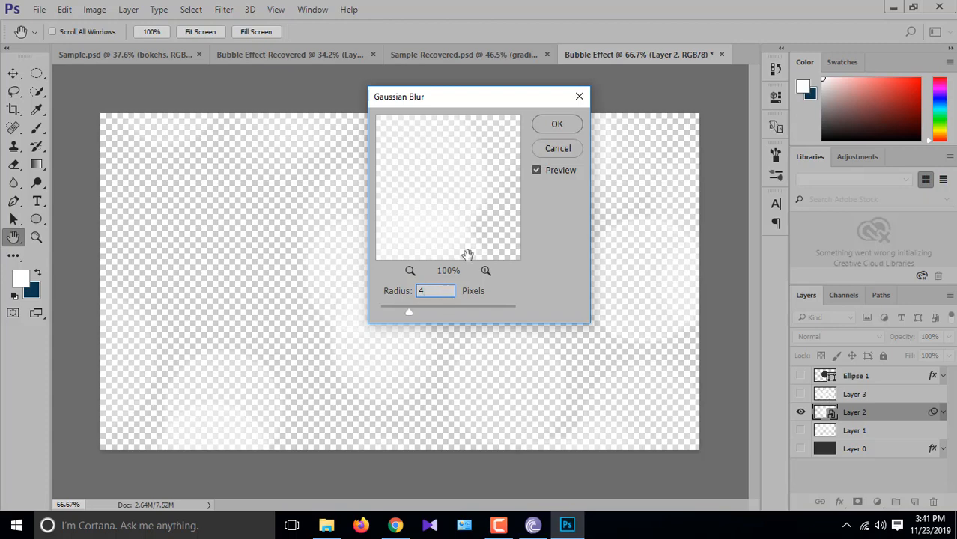
click(554, 125)
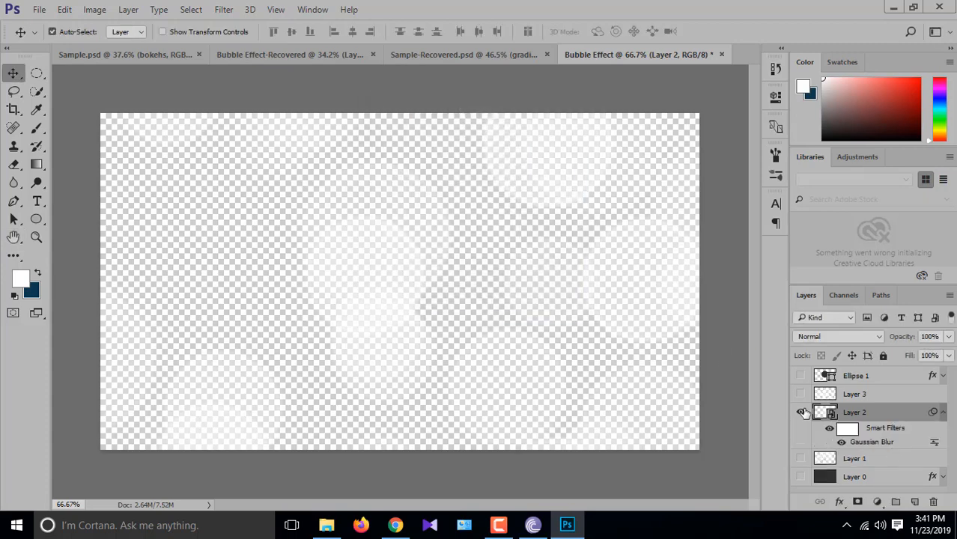
- Hide Layer 2 and convert Layer 3 to a smart object
click(801, 413)
click(853, 394)
right_click(853, 394)
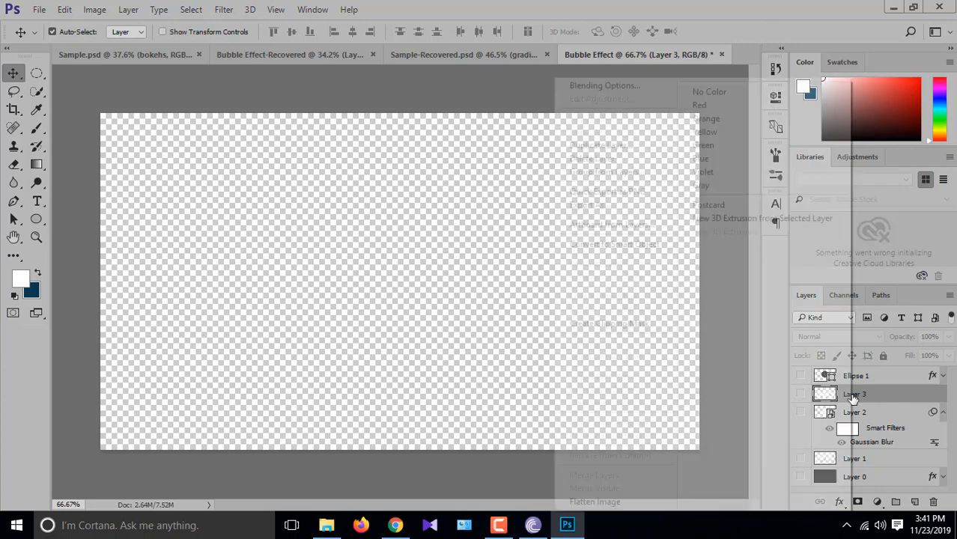
click(614, 244)
- Try to blur the Layer 3 smart object with the Blur More and Gaussian Blur filters
click(223, 9)
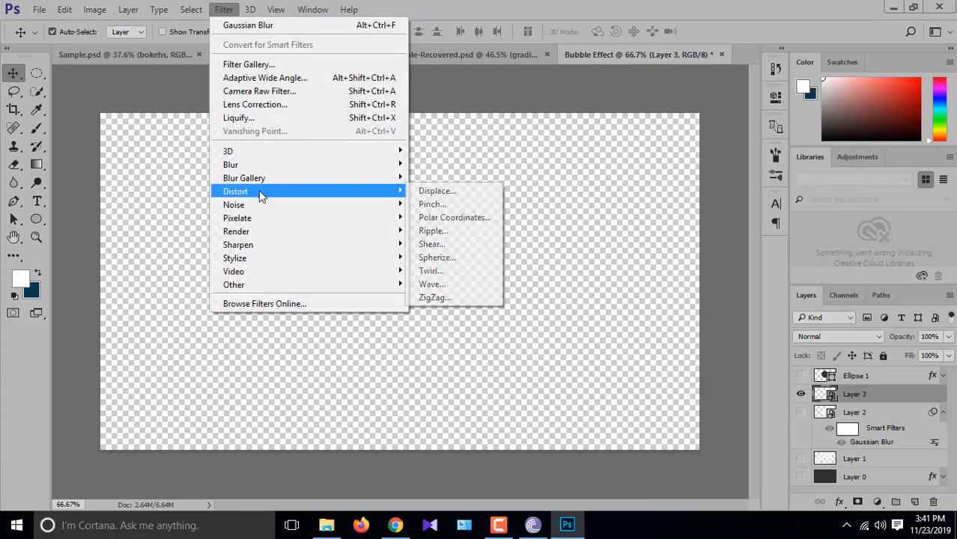
click(449, 192)
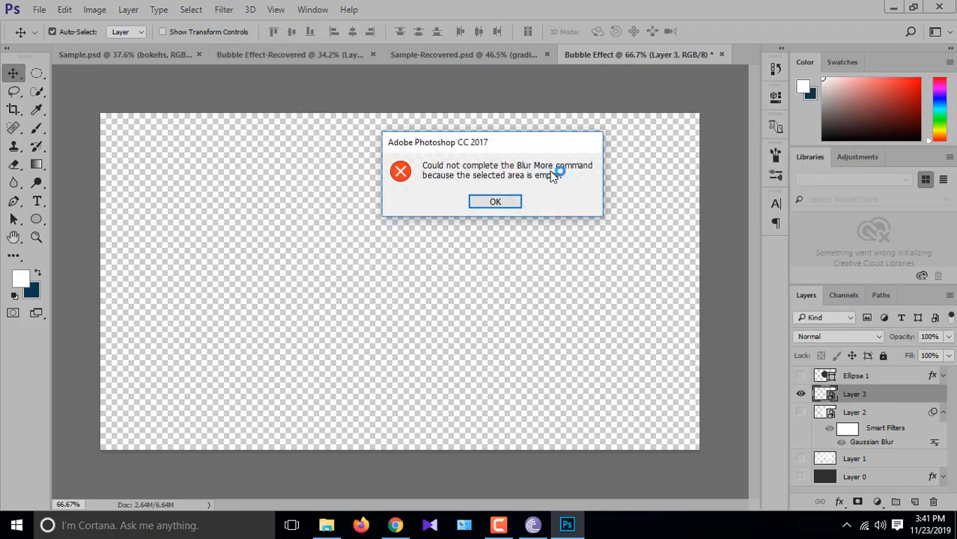
click(494, 204)
click(221, 11)
mouse_move(268, 159)
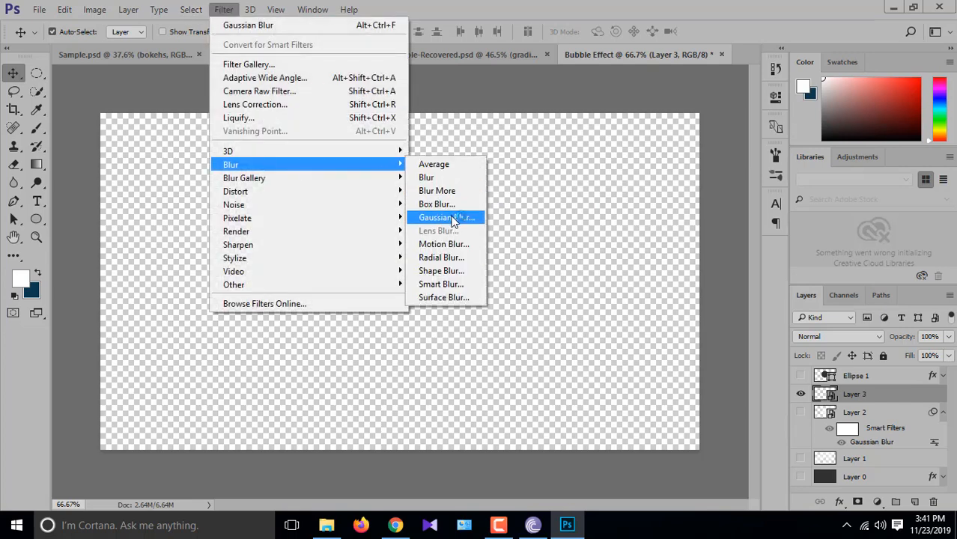
click(453, 218)
click(500, 199)
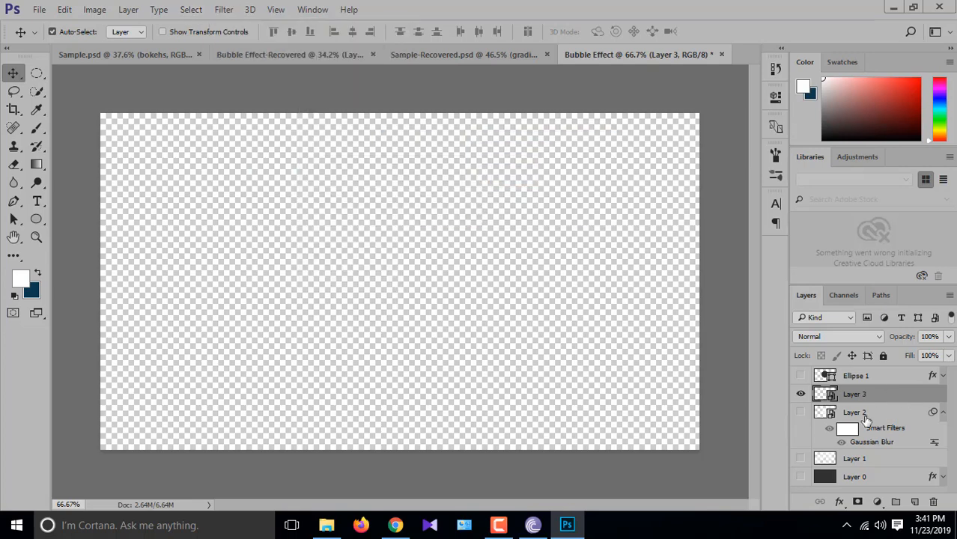
- Reselect Layer 3 and try to apply Gaussian Blur to it once more
click(864, 416)
click(852, 399)
click(222, 11)
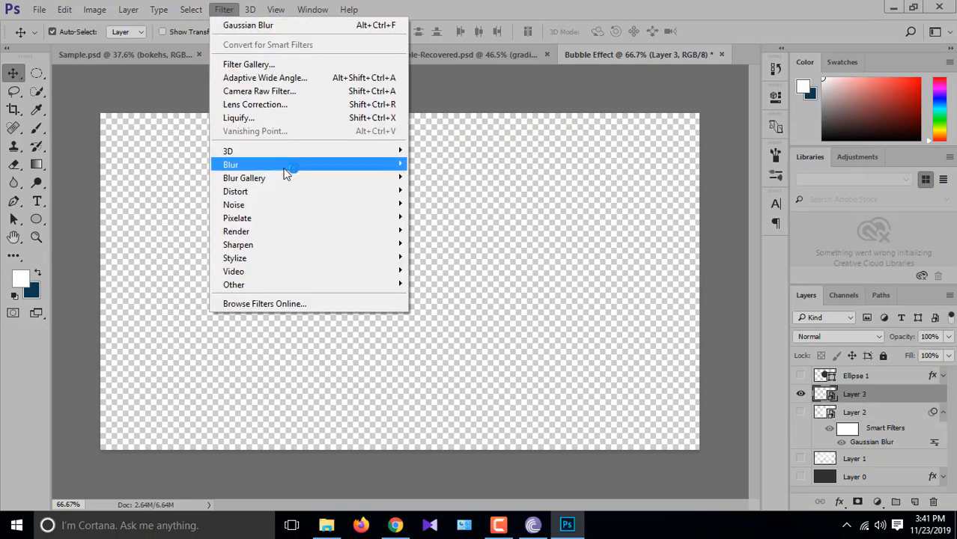
mouse_move(286, 161)
click(482, 215)
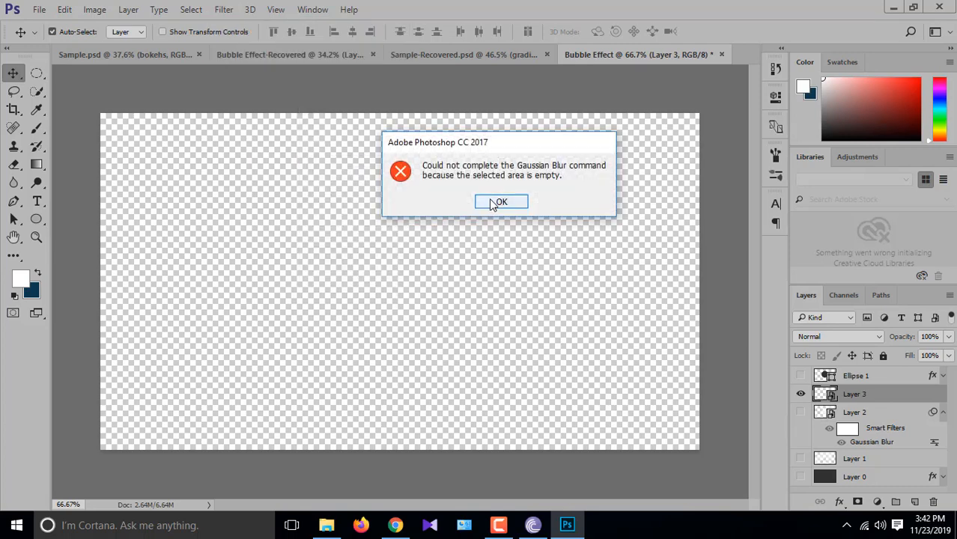
click(498, 202)
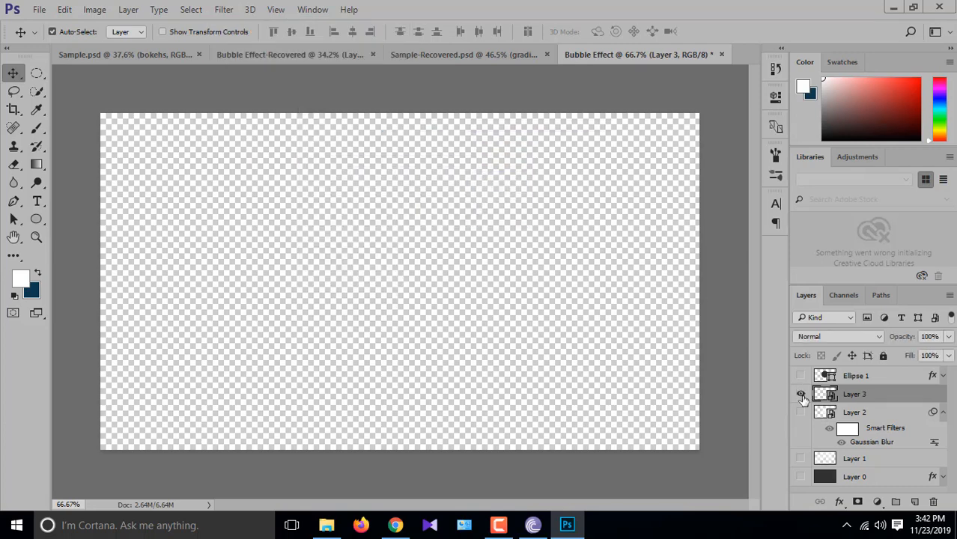
click(800, 413)
click(799, 412)
click(37, 129)
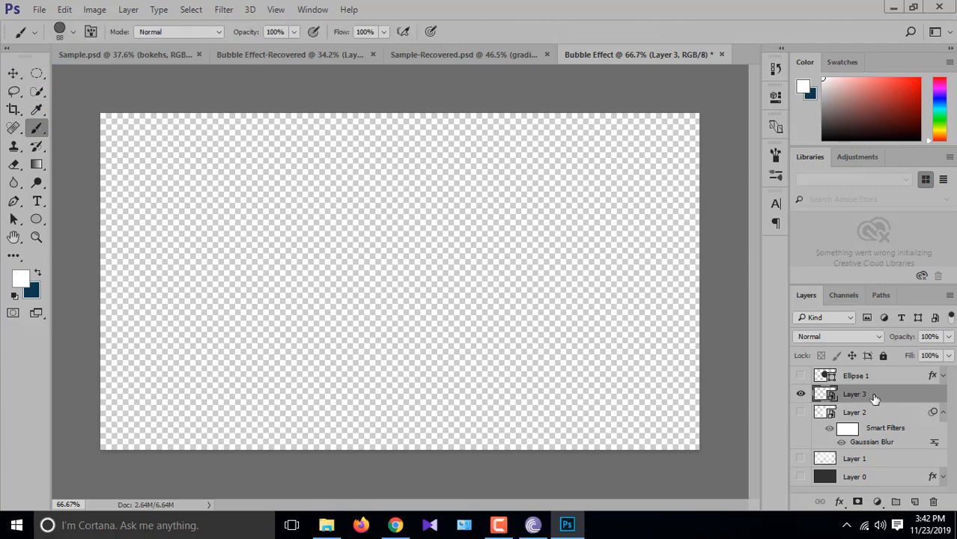
click(801, 394)
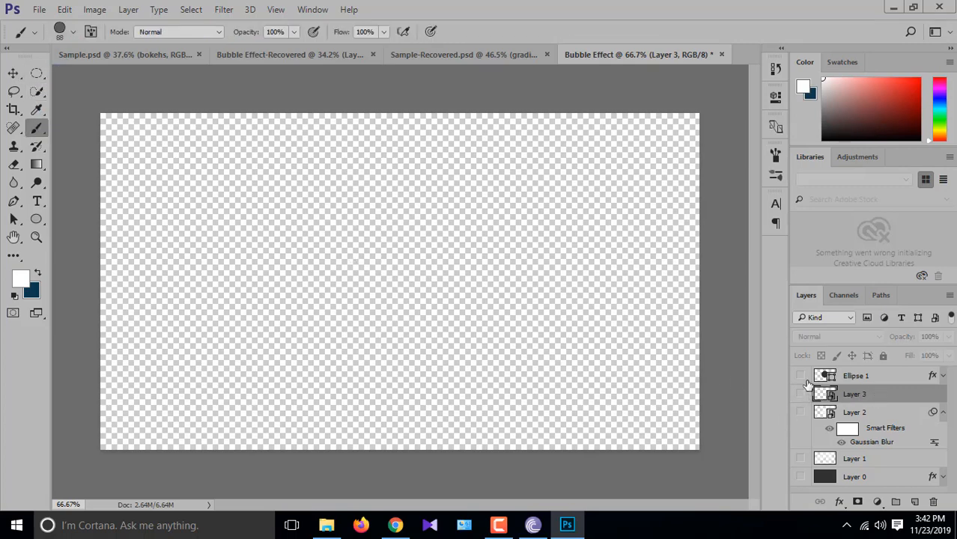
click(801, 395)
- Open the contents of the Layer 3 smart object, make its hidden layer visible and apply a Gaussian Blur to it
double_click(825, 396)
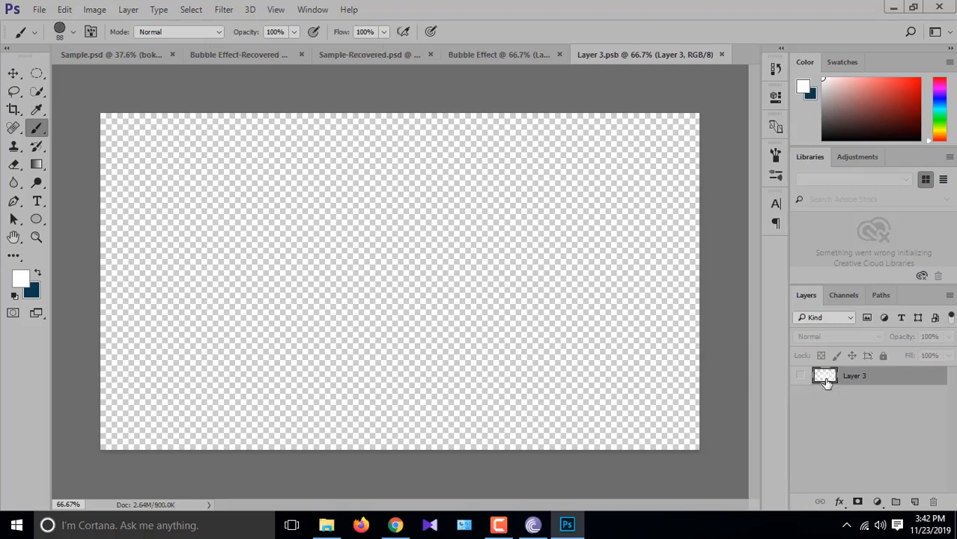
click(802, 376)
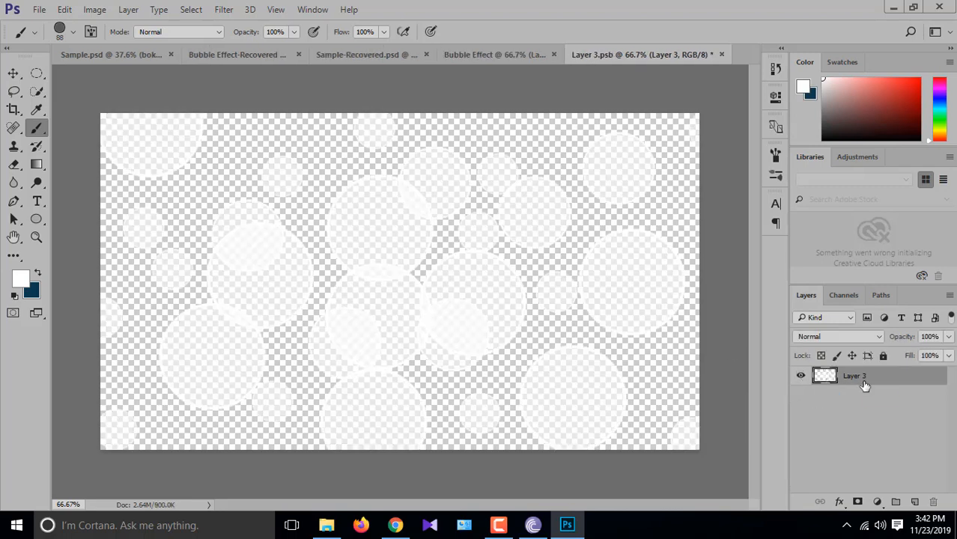
click(223, 10)
mouse_move(299, 165)
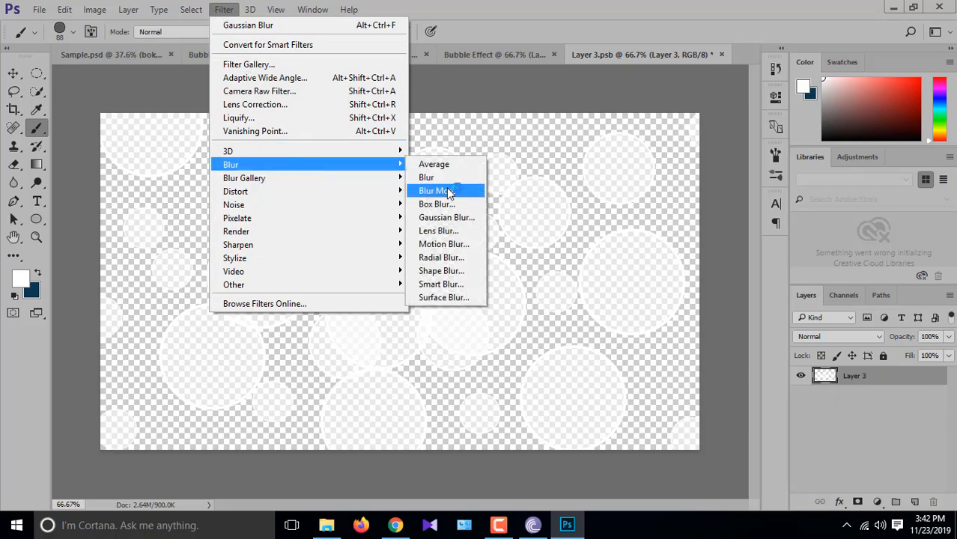
click(453, 218)
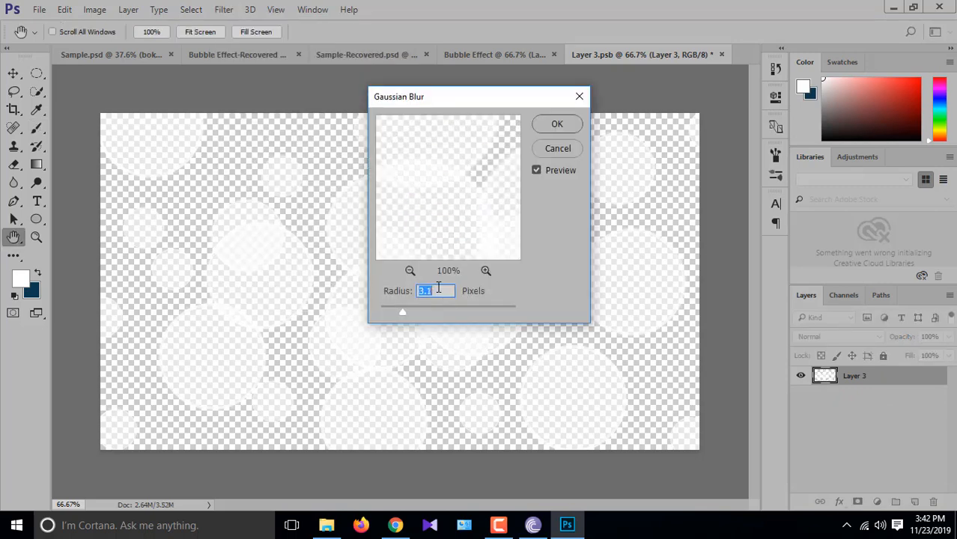
click(554, 147)
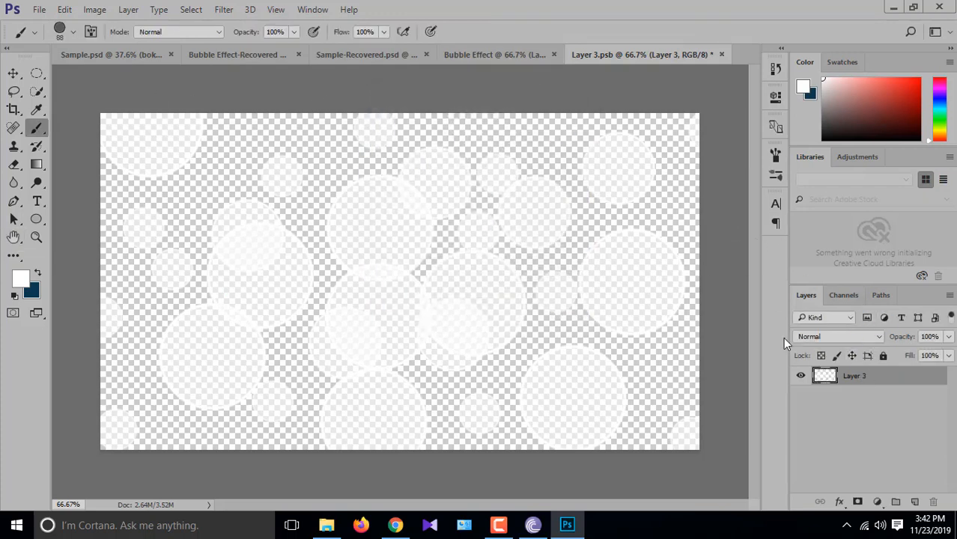
- Return to the Bubble Effect document and make Layer 2 and Layer 1 visible together with Layer 3
click(535, 56)
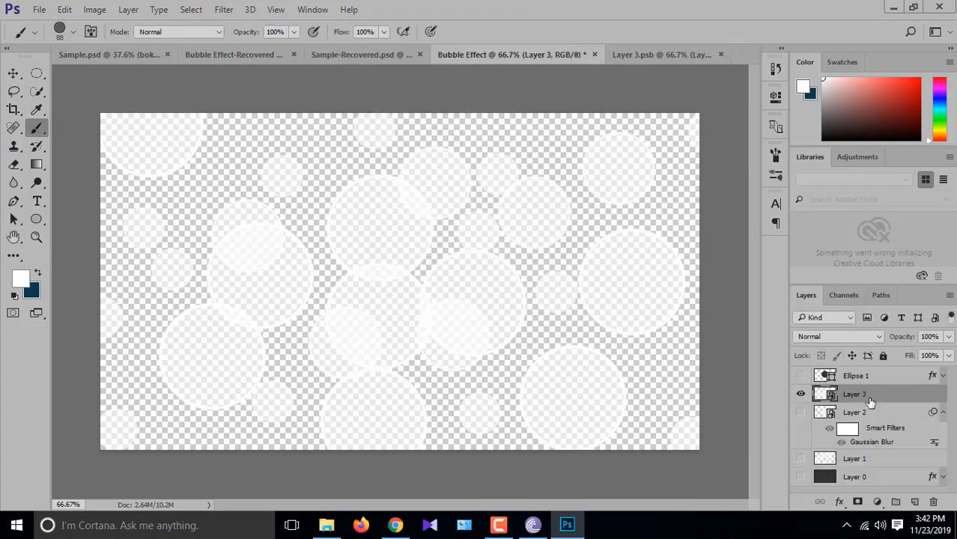
click(800, 413)
click(801, 458)
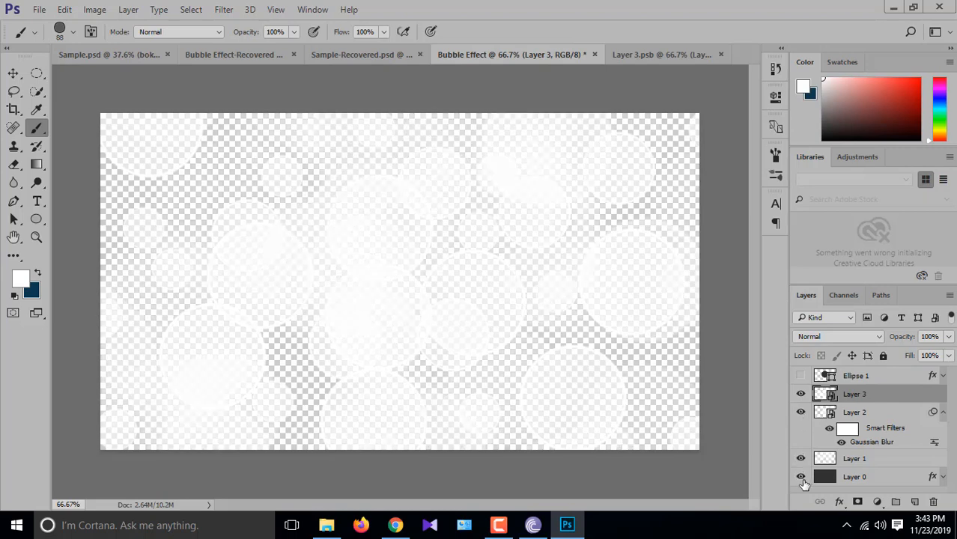
- Show Layer 0, add a new layer above Layer 3 and give it a Gradient Overlay with the orange, purple, cyan and yellow gradient
click(800, 477)
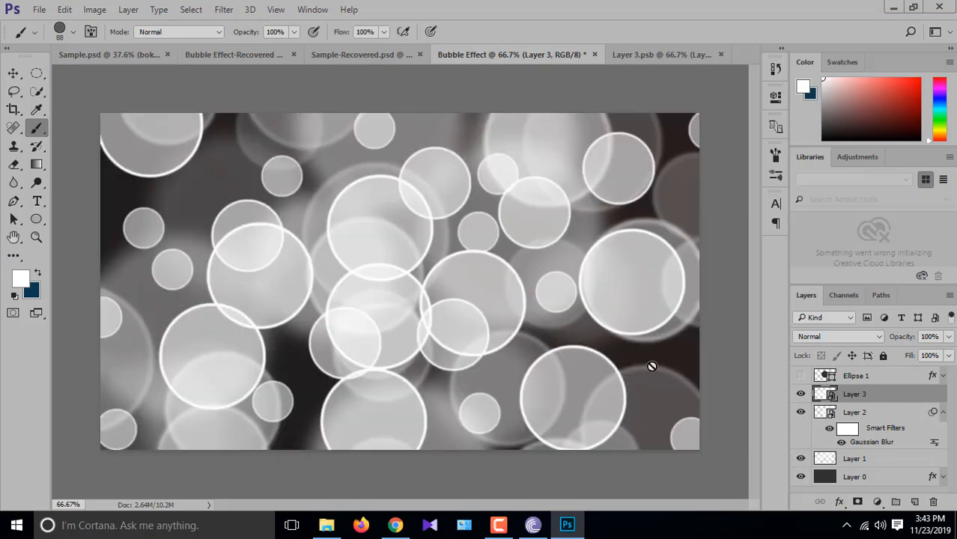
click(914, 500)
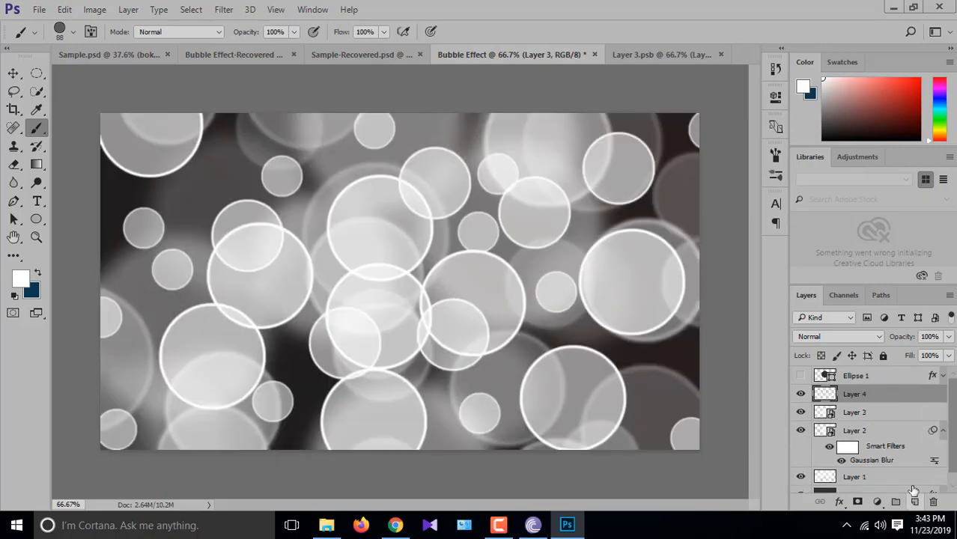
click(128, 9)
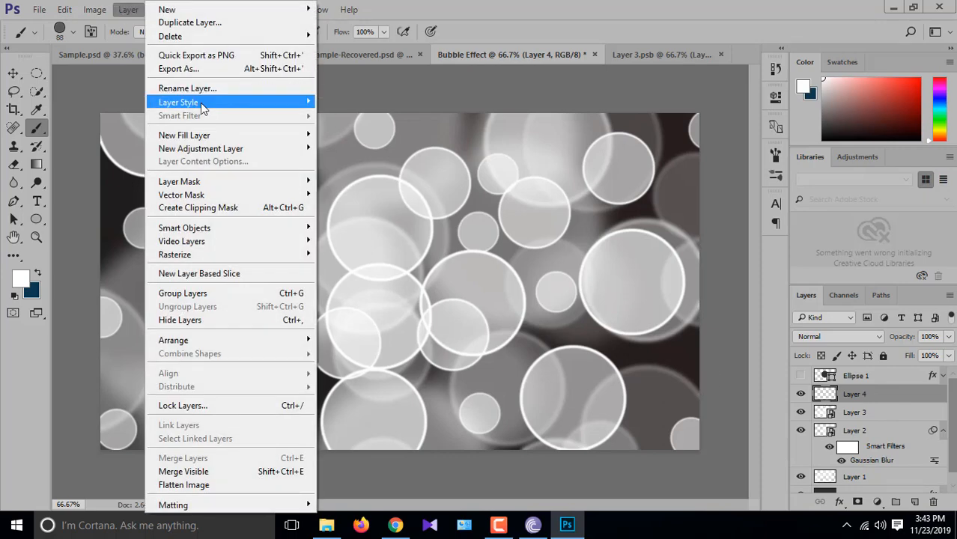
mouse_move(225, 102)
click(390, 206)
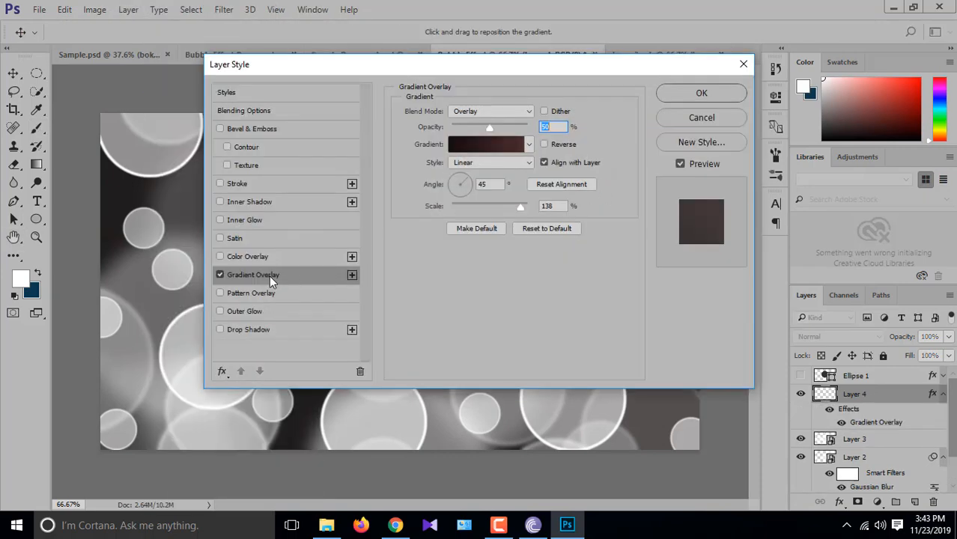
click(528, 145)
click(419, 219)
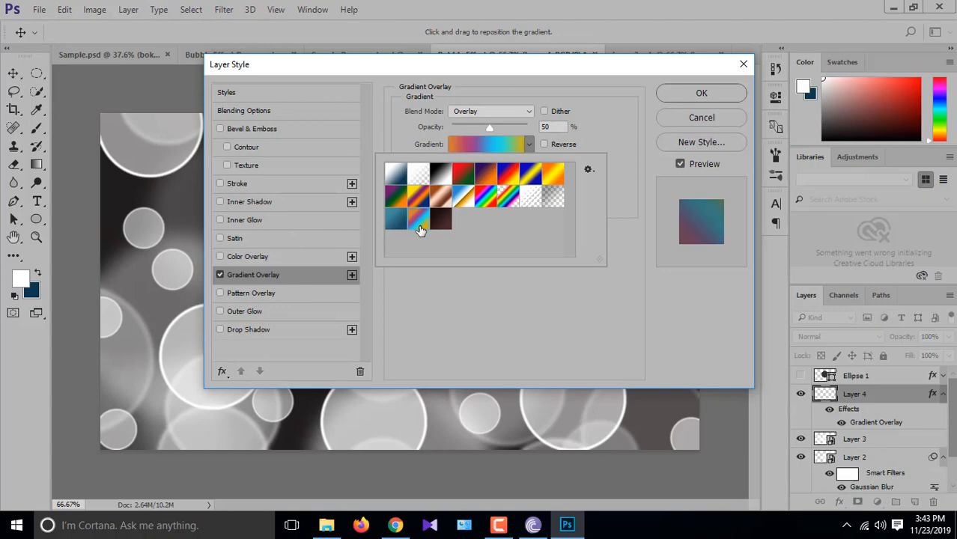
- Examine the colours of the four stops in the multicolour gradient, leaving each one unedited
click(486, 148)
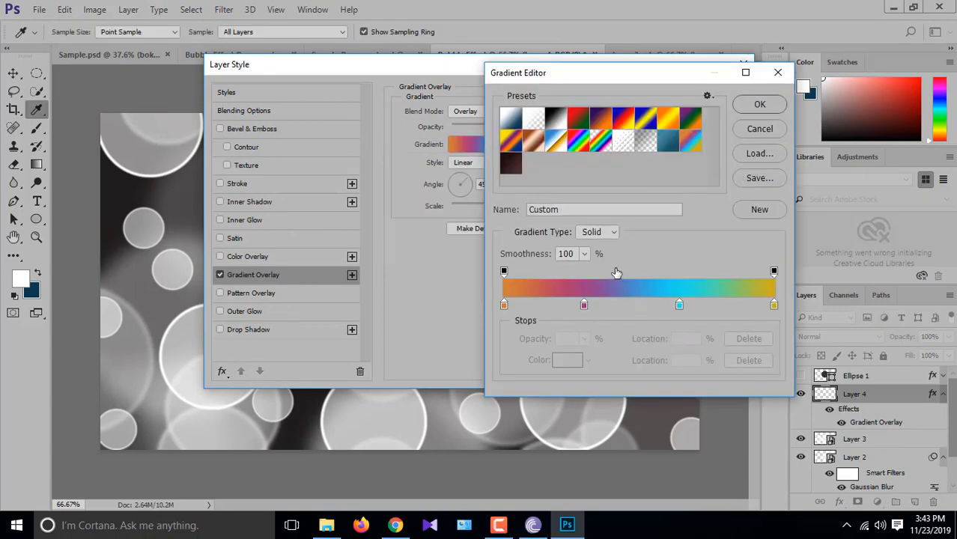
double_click(504, 305)
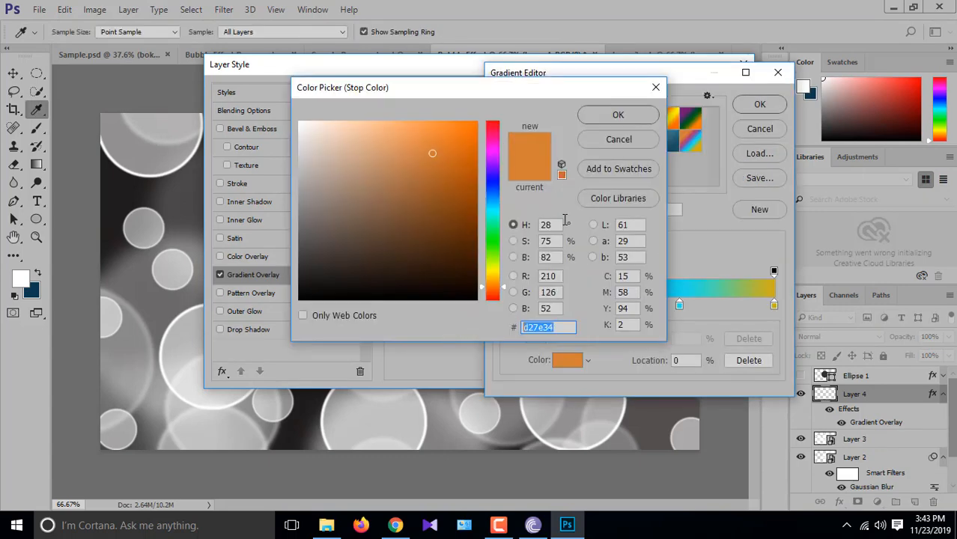
click(627, 142)
double_click(584, 305)
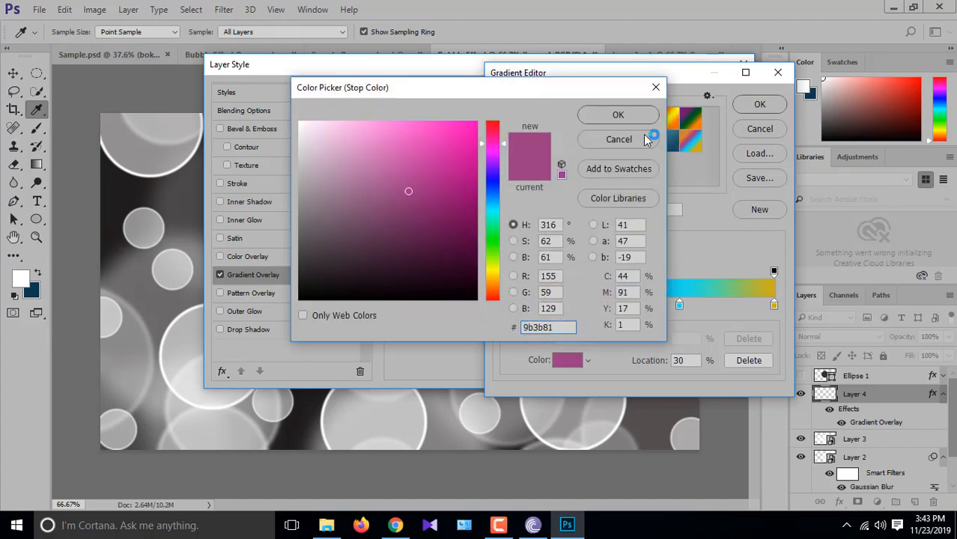
click(646, 139)
double_click(679, 305)
click(619, 140)
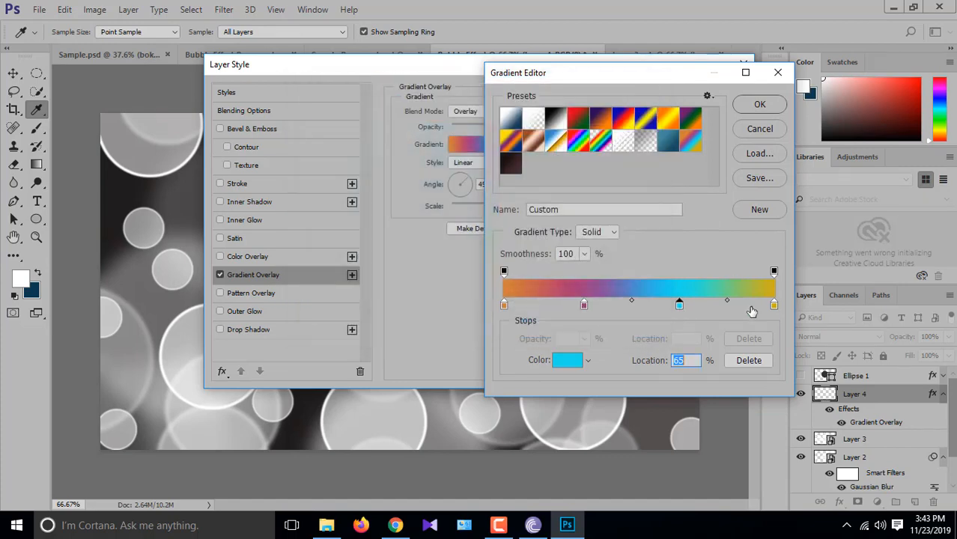
double_click(774, 305)
click(652, 142)
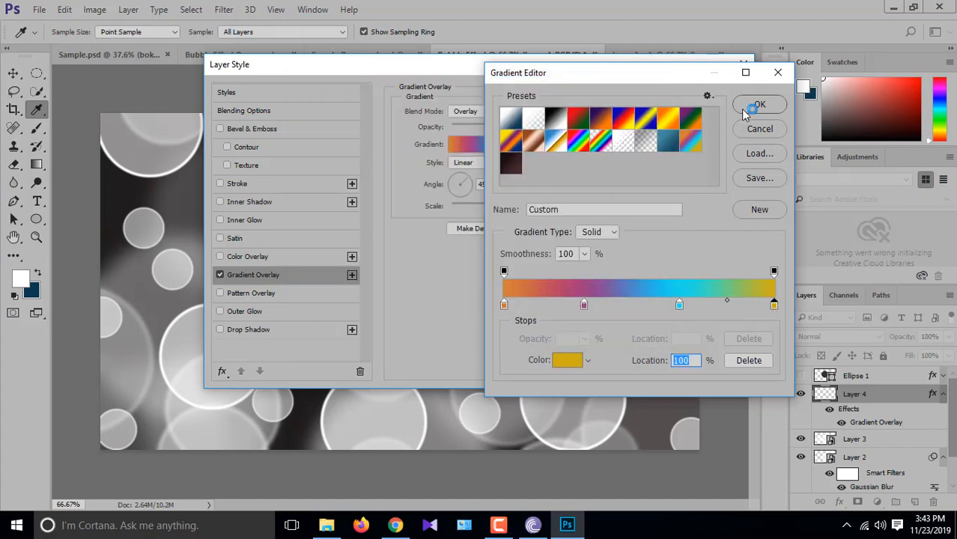
click(747, 107)
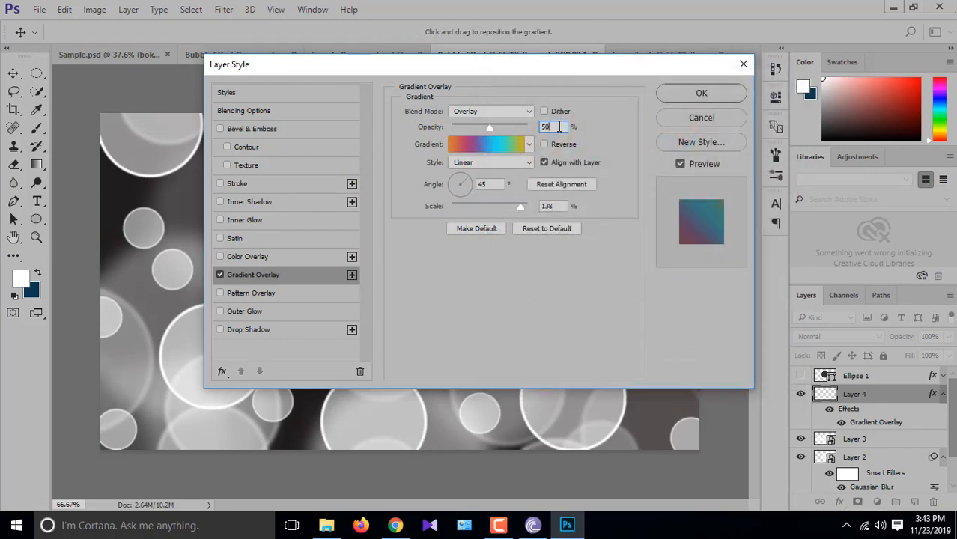
- Apply the Gradient Overlay and draw the multicolour linear gradient across Layer 4 from the canvas's upper-right corner to its lower-left corner
click(701, 94)
scroll(879, 399, down, 1)
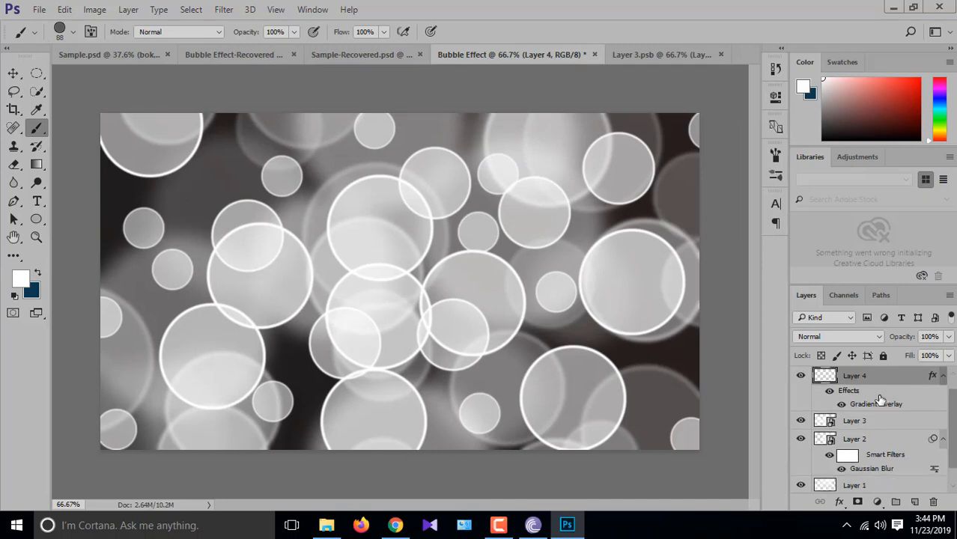
scroll(880, 399, up, 1)
key(v)
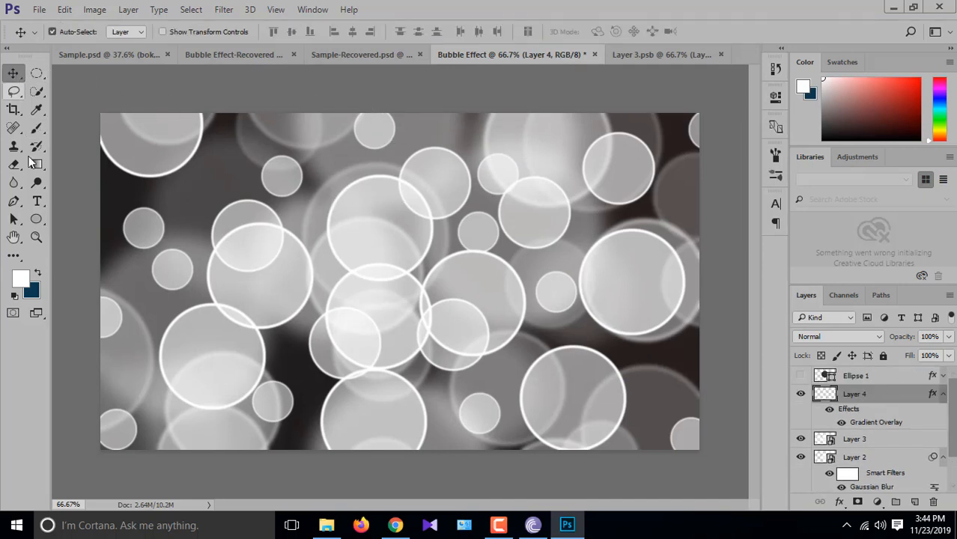
key(g)
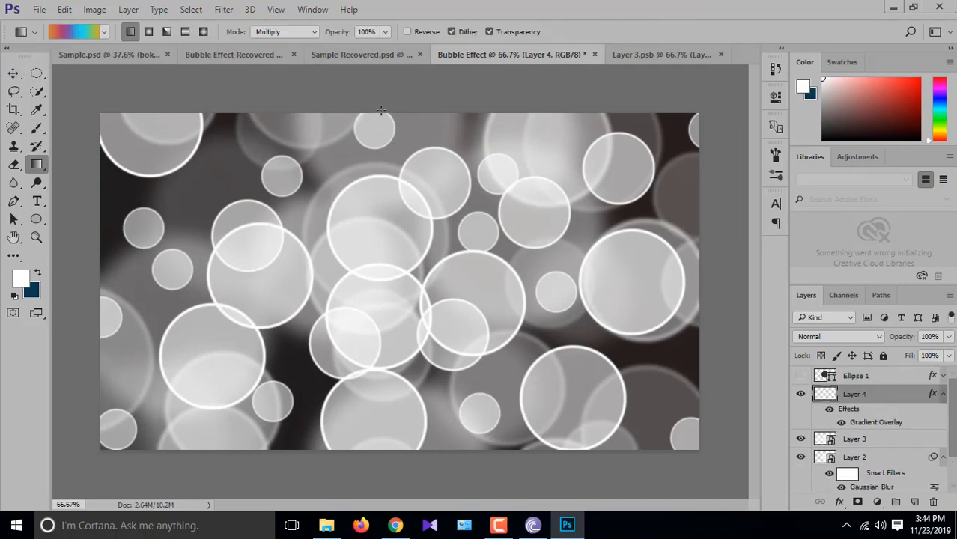
drag(700, 113, 109, 448)
scroll(942, 419, down, 2)
scroll(942, 419, up, 2)
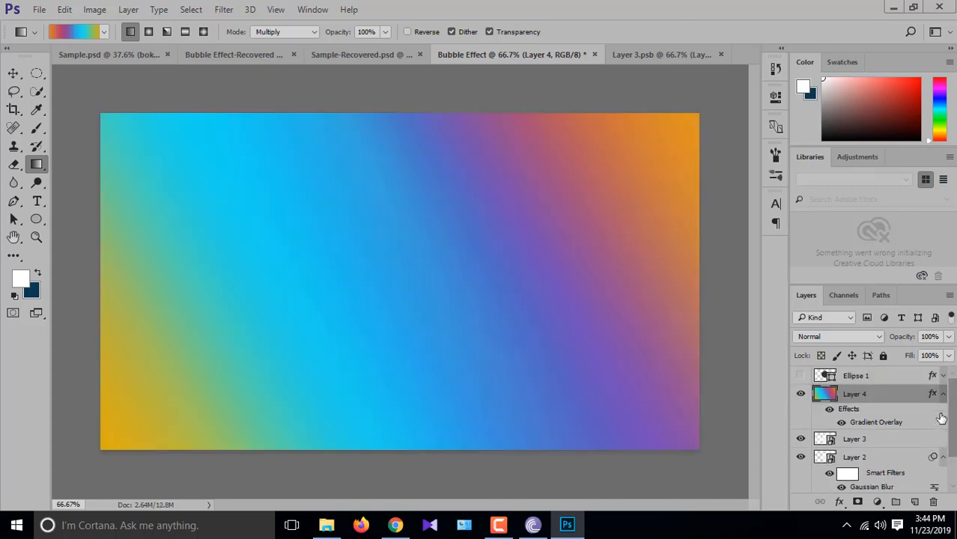
- Try Color Dodge as Layer 4's blend mode, and settle on Overlay
click(844, 336)
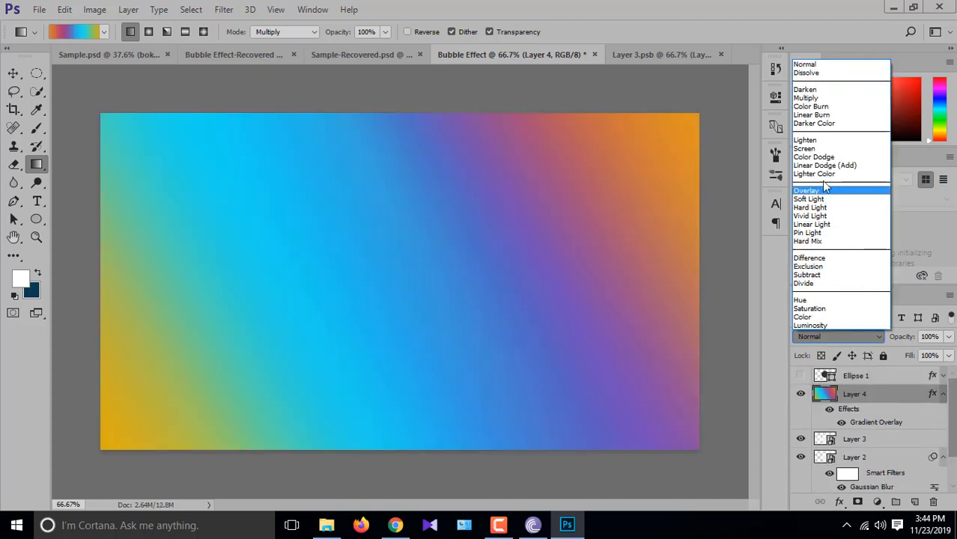
click(831, 157)
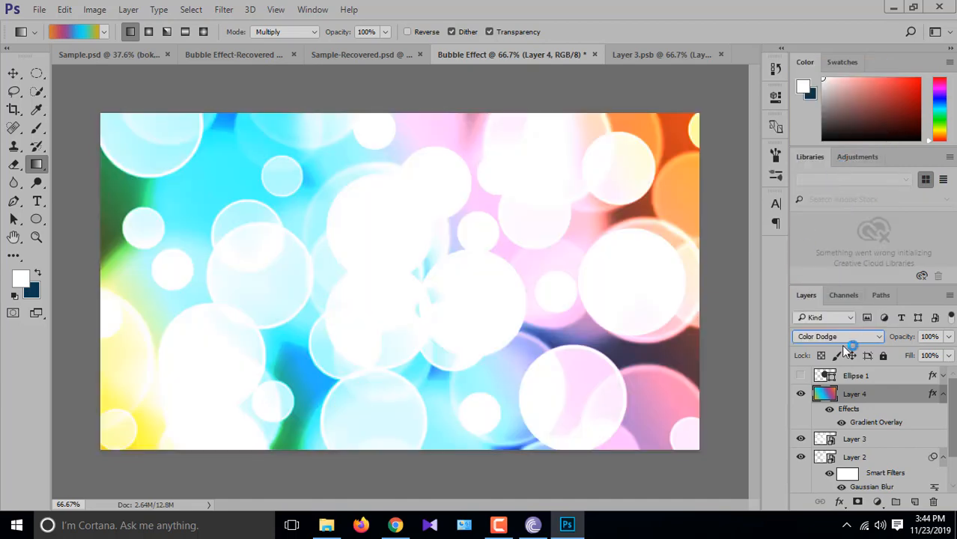
click(841, 341)
click(821, 189)
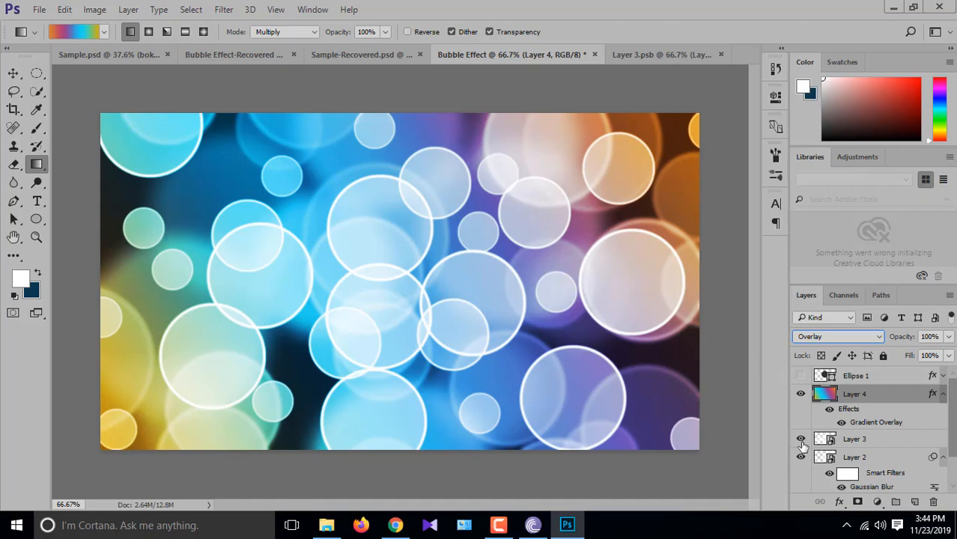
- Try moving Layer 2's Gaussian Blur smart filter onto the hidden Layer 3, undo the move and show Layer 3 again
click(800, 440)
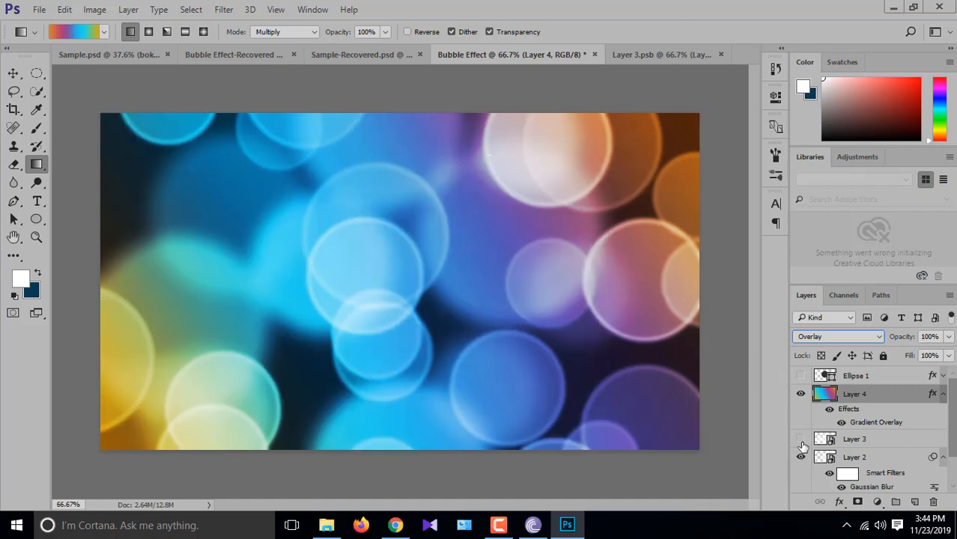
click(855, 443)
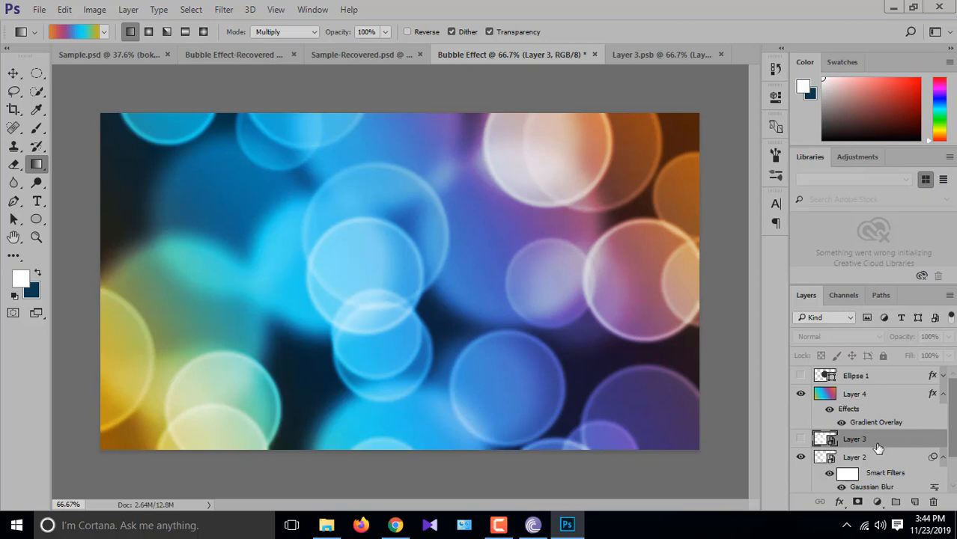
drag(887, 478, 873, 447)
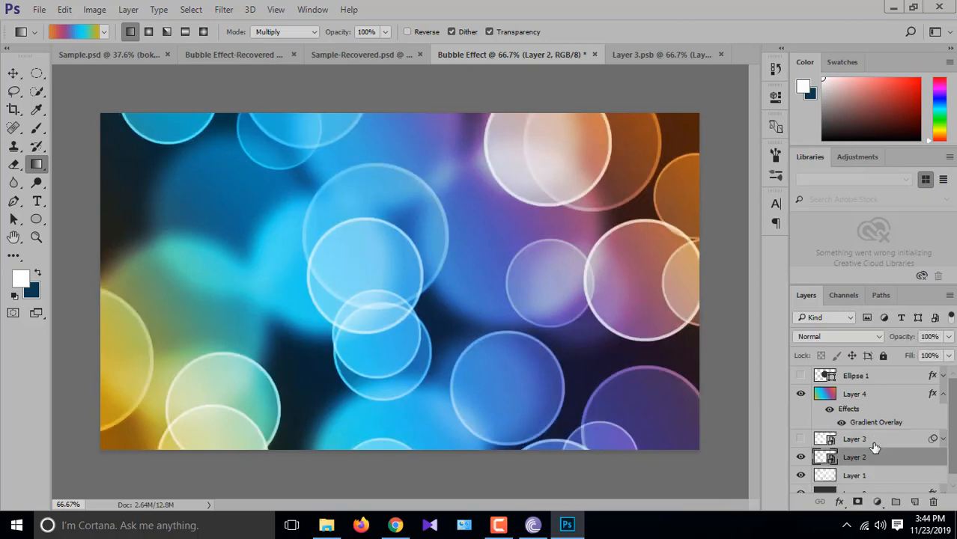
key(ctrl+z)
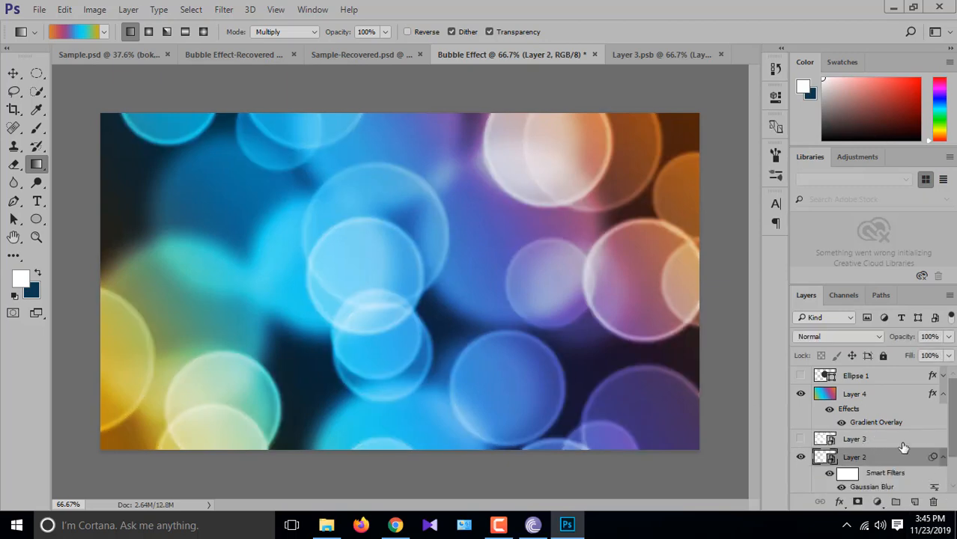
click(799, 440)
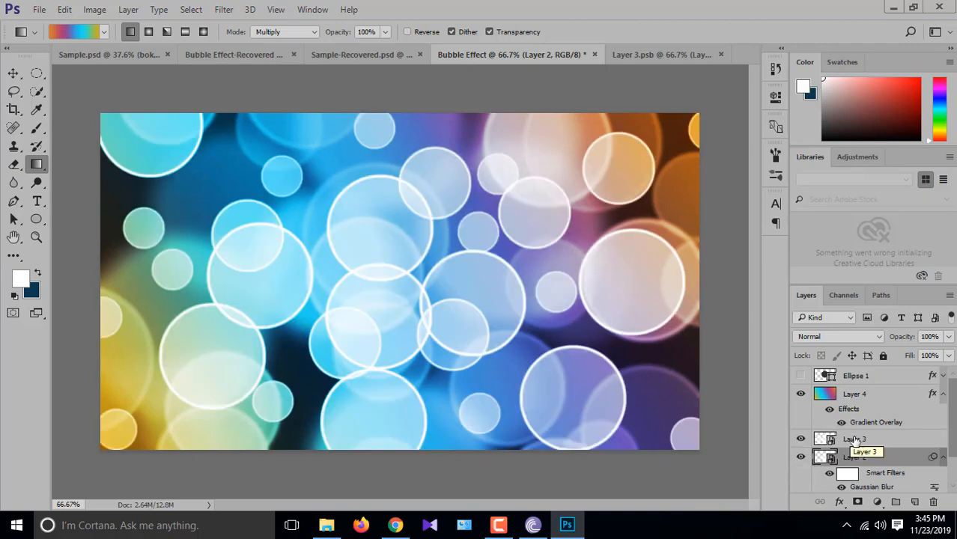
click(799, 440)
click(799, 441)
- Apply a Gaussian Blur smart filter to Layer 3
click(869, 442)
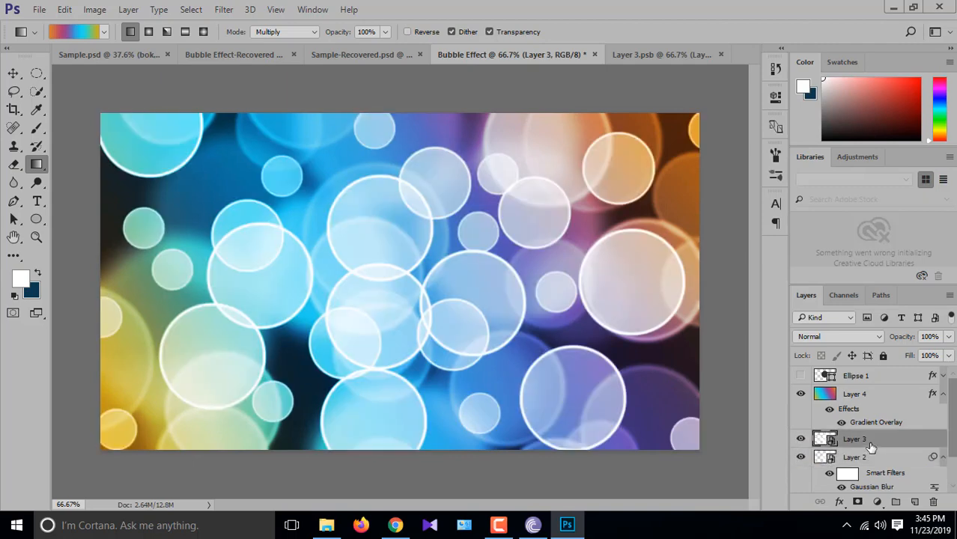
click(224, 9)
mouse_move(277, 165)
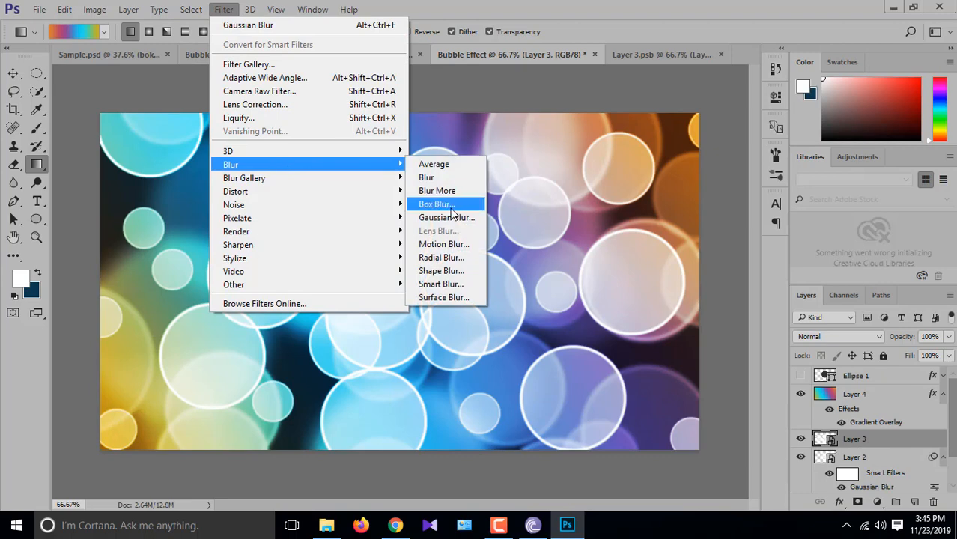
click(440, 218)
click(557, 125)
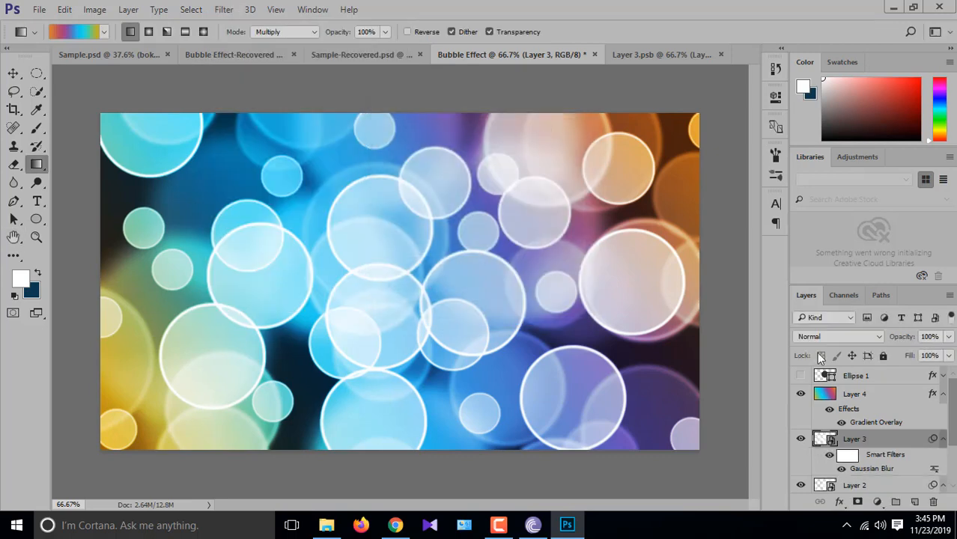
- Try a 3.1-pixel radius for Layer 3's Gaussian Blur, cancel it and compare the image with Layer 3 hidden and shown
double_click(869, 468)
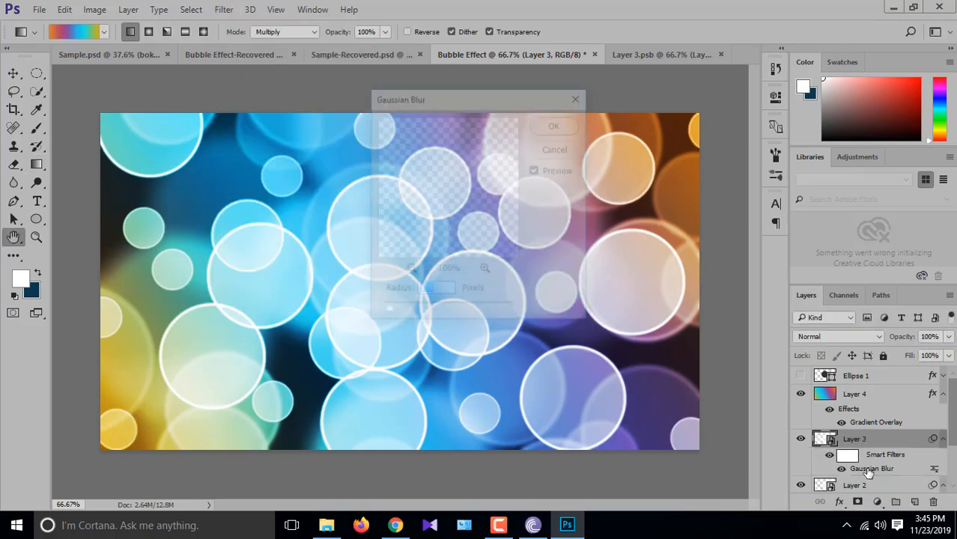
mouse_move(394, 312)
mouse_down()
mouse_move(426, 313)
mouse_move(401, 318)
mouse_up()
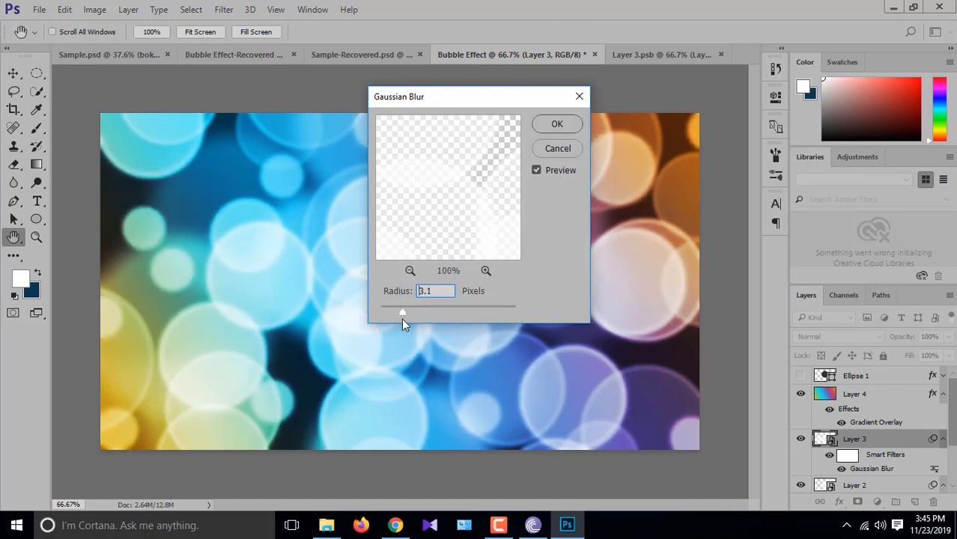
click(553, 149)
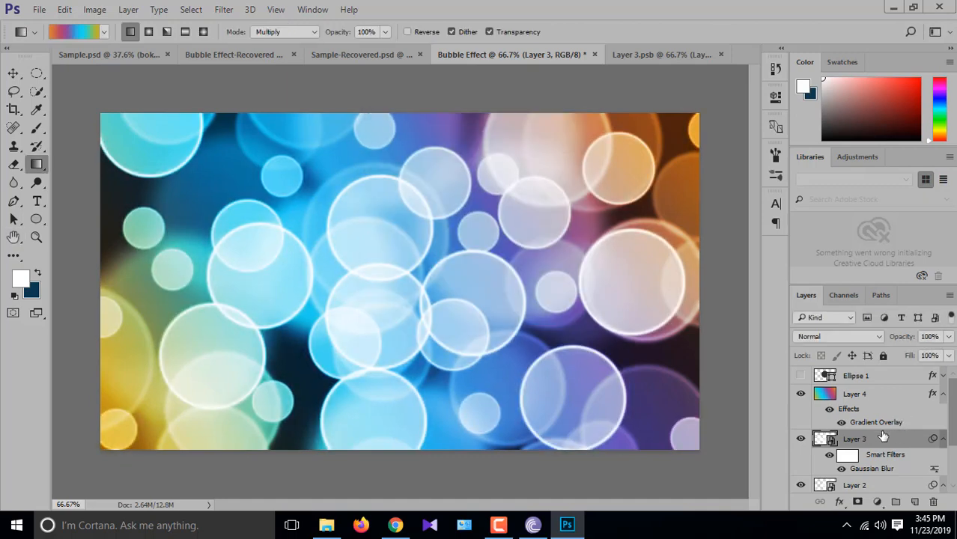
click(800, 440)
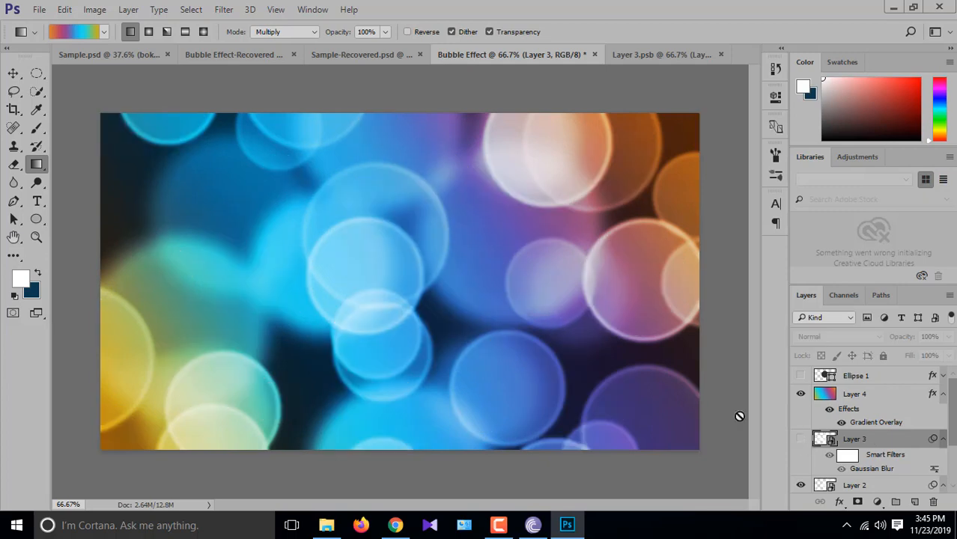
click(801, 441)
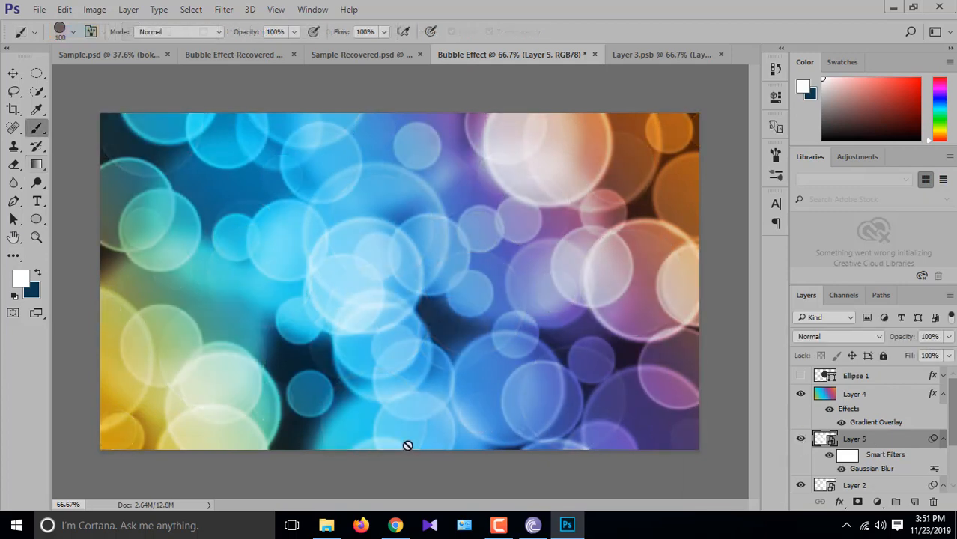
- Group Layer 5, Layer 2 and Layer 1, and rename the group as brush
scroll(807, 458, down, 2)
scroll(808, 458, up, 1)
scroll(839, 467, down, 3)
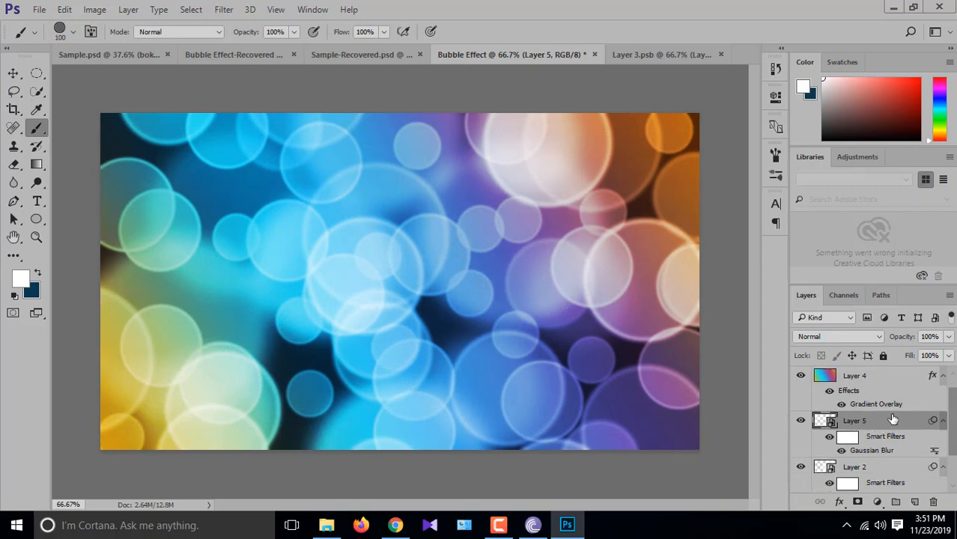
shift+click(867, 477)
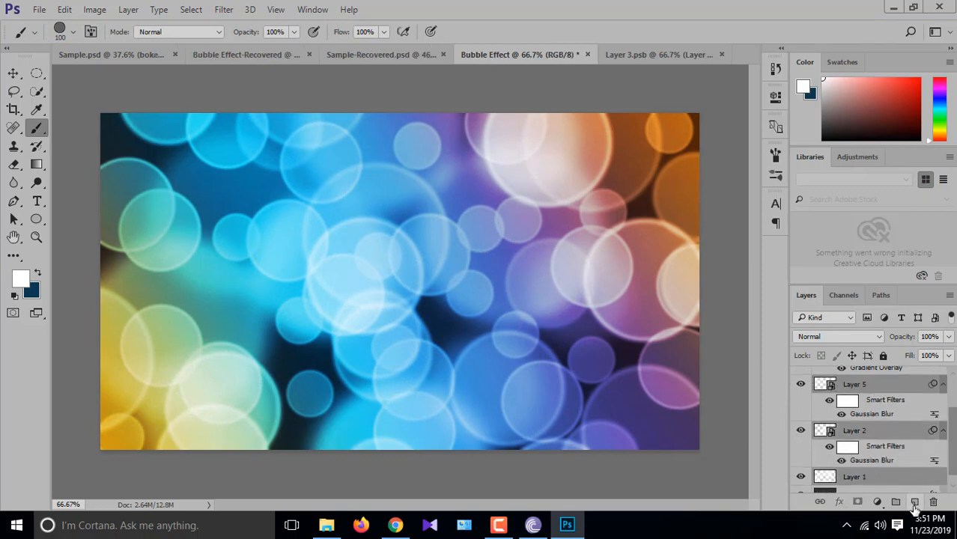
key(ctrl+g)
double_click(863, 440)
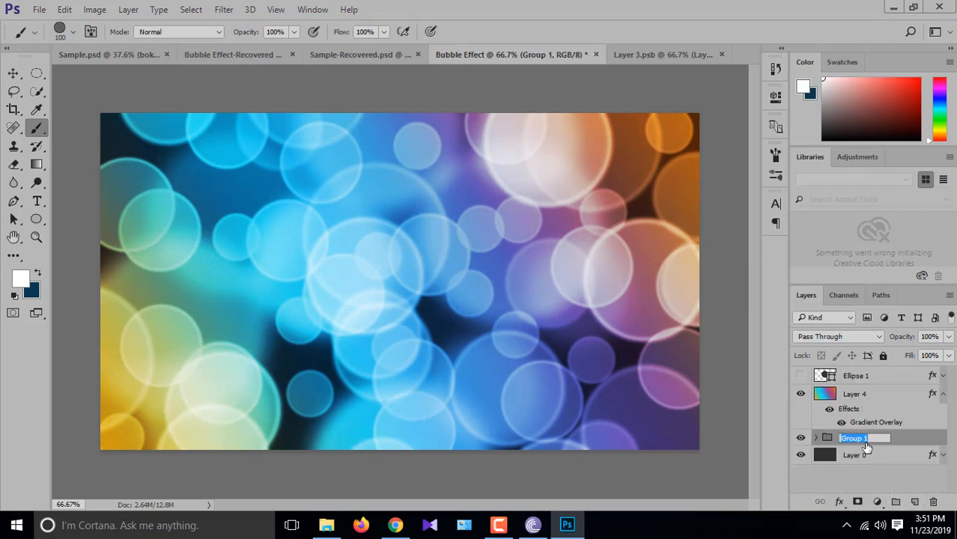
text(brush)
click(861, 395)
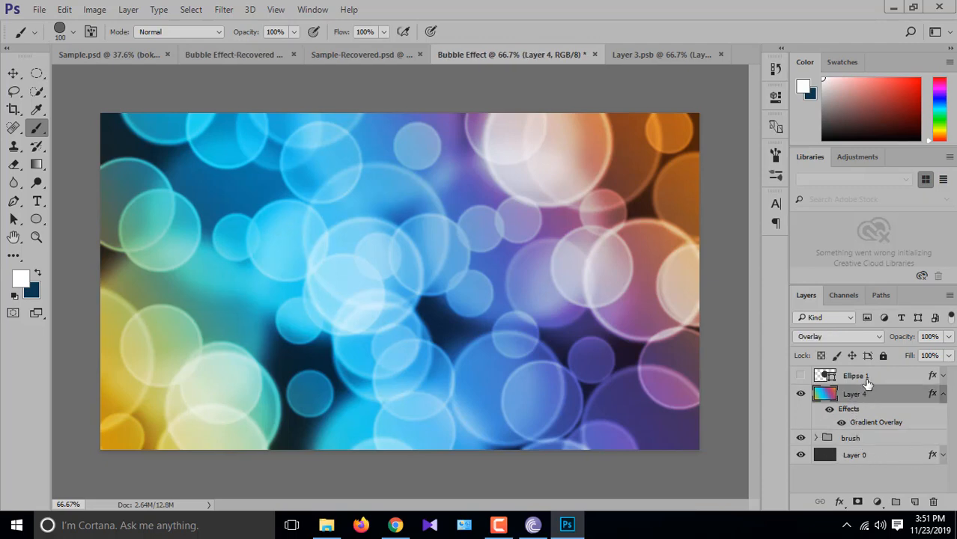
- Create a new group above Layer 4, name it old elips, put the Ellipse 1 layer in it and collapse it
click(867, 384)
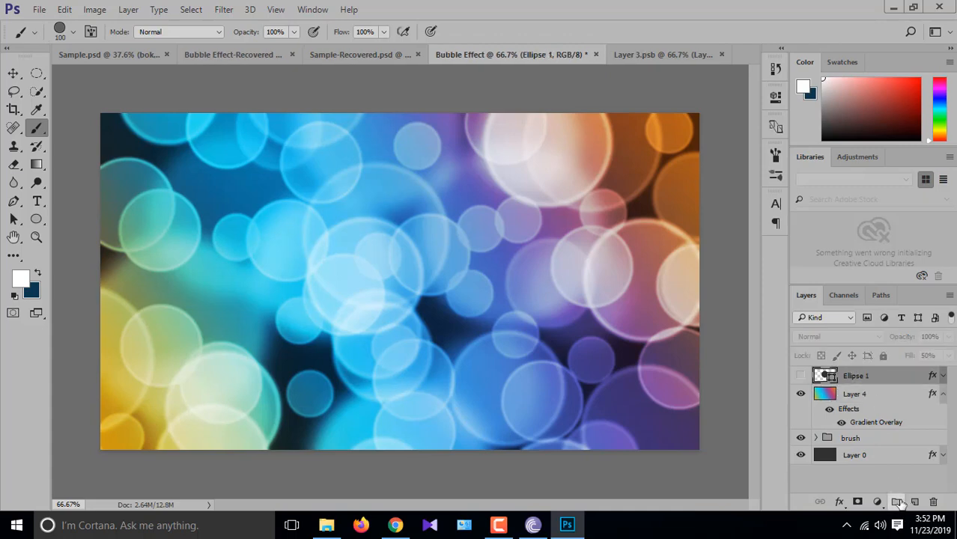
click(895, 502)
double_click(849, 376)
text(c)
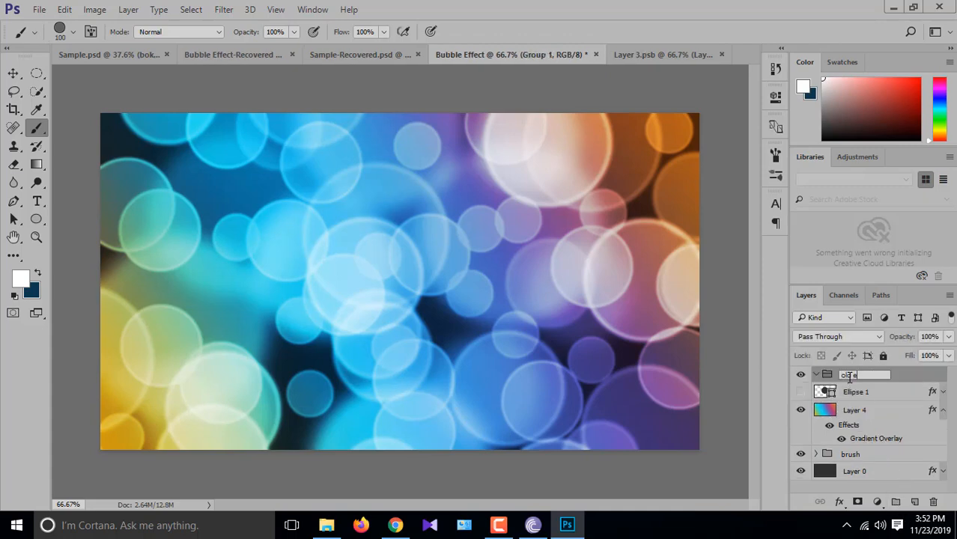
key(Return)
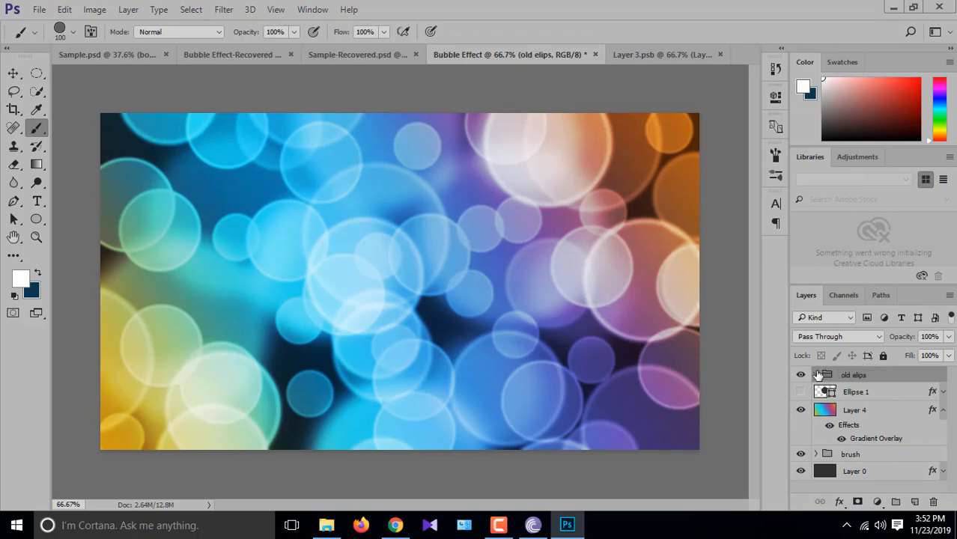
click(816, 375)
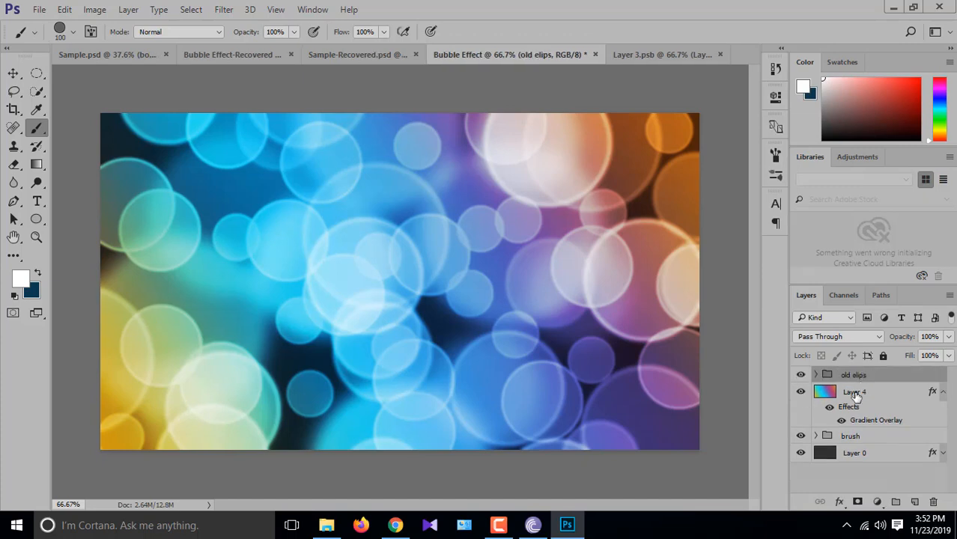
- Put Layer 4 into a new group, collapse the group and rename it as gradient
click(853, 395)
click(895, 502)
drag(861, 411, 852, 397)
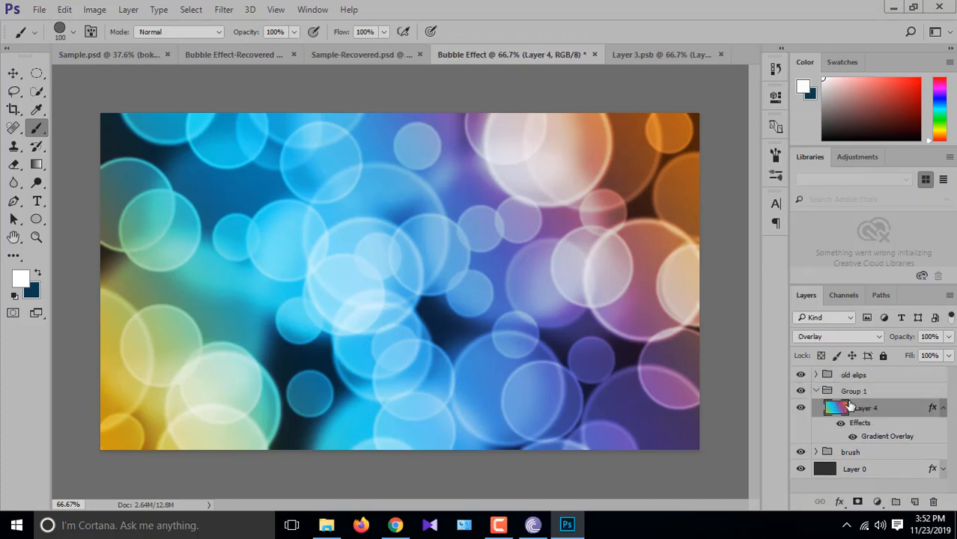
click(820, 394)
click(820, 395)
double_click(849, 392)
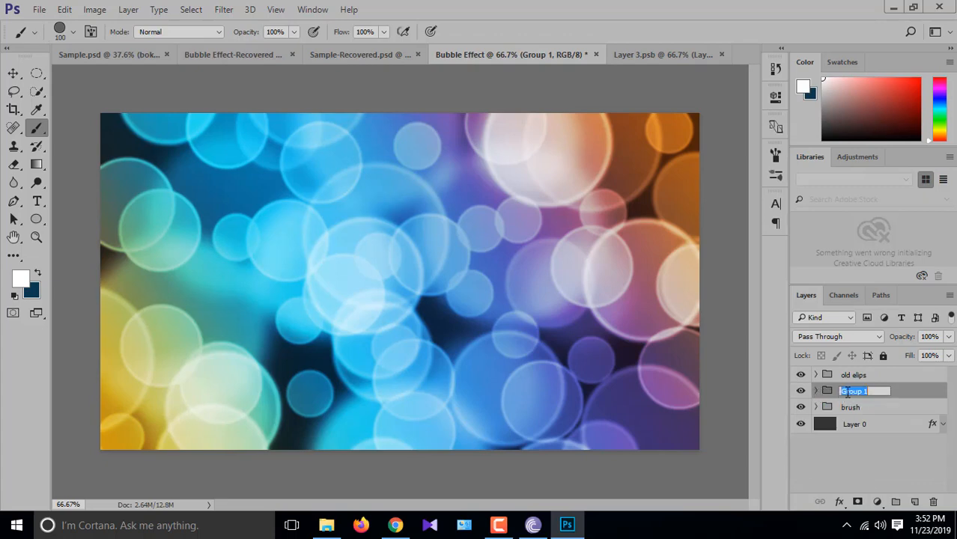
text(gradient)
- Put Layer 0 into a new group, collapse the group and enter backg as the start of its new name
click(857, 425)
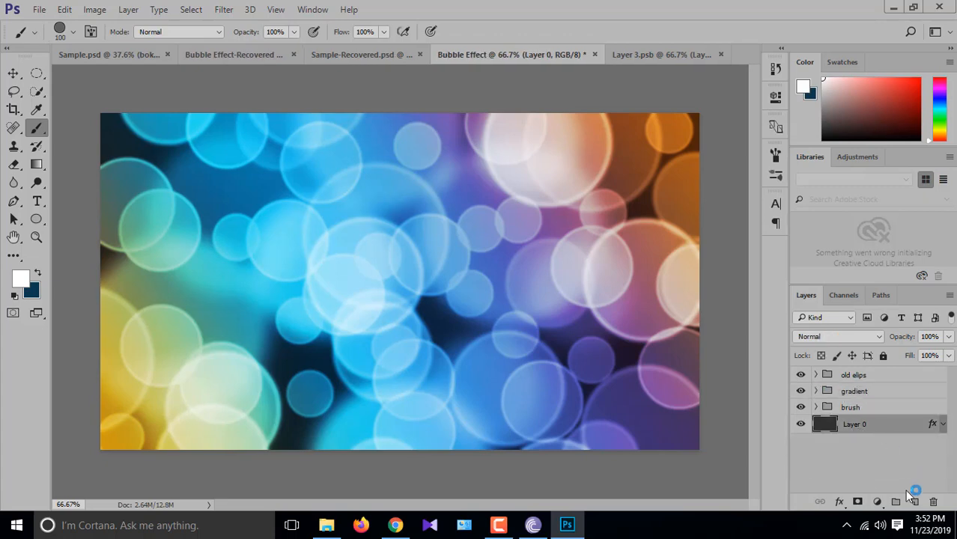
click(895, 502)
drag(854, 441, 853, 425)
click(834, 425)
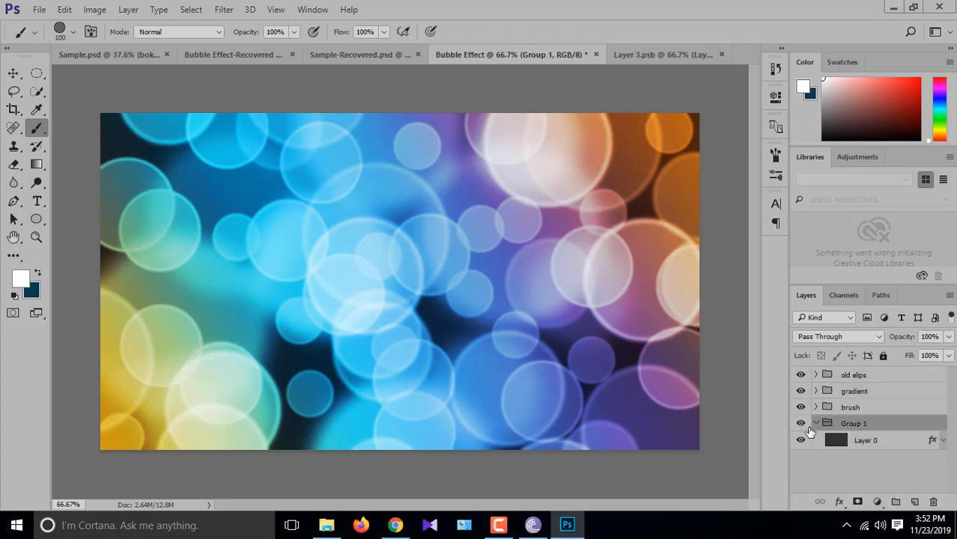
click(816, 424)
double_click(848, 424)
text(backg)
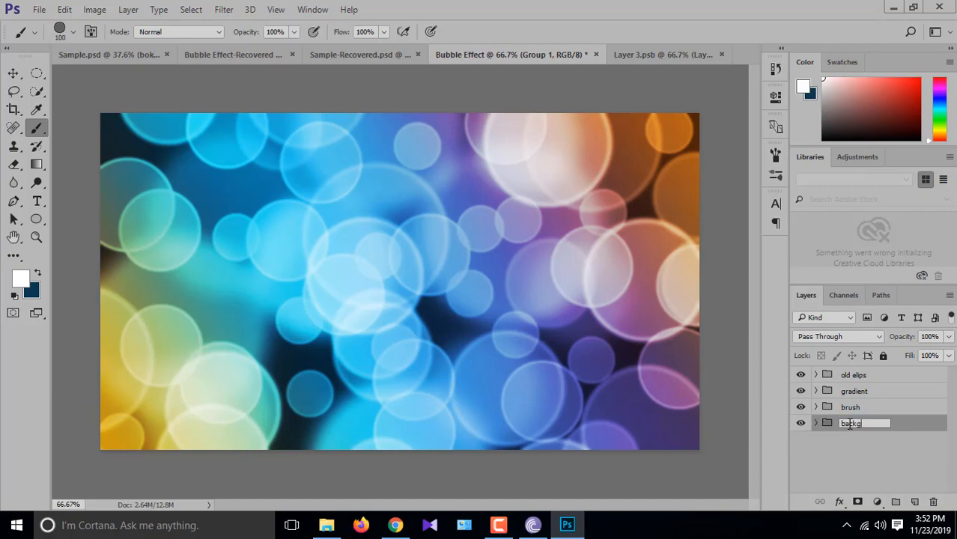